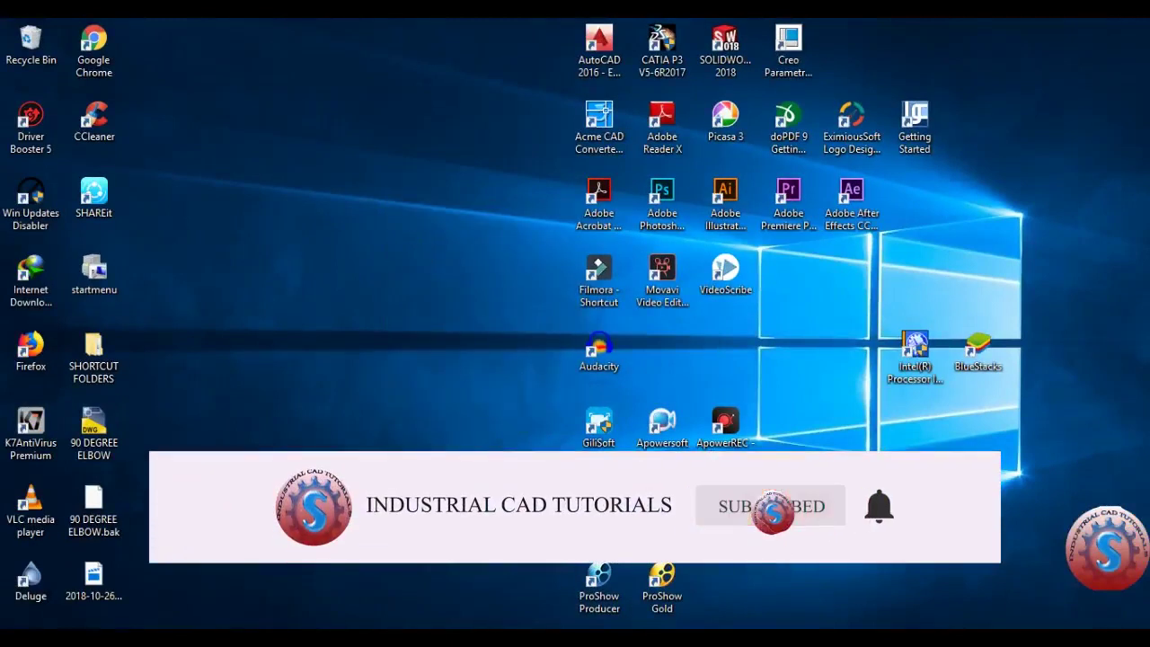
# Bring the YouTube channel page back and scroll through its popular uploads
pyautogui.click(454, 579)
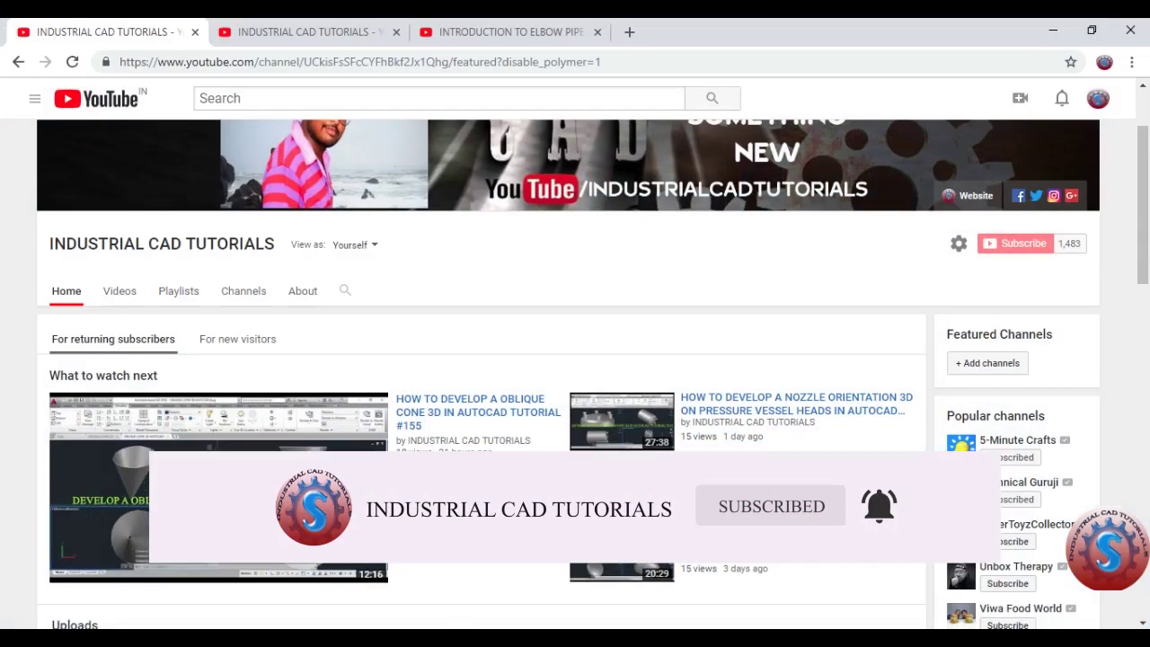
pyautogui.scroll(-4, 353, 366)
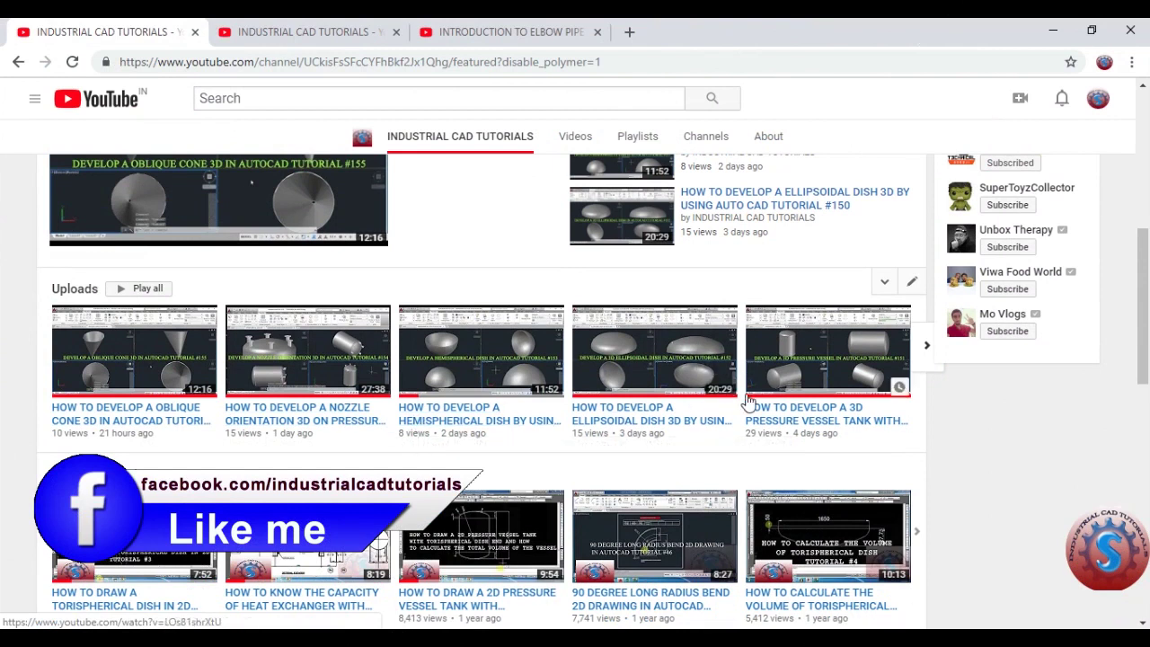
pyautogui.scroll(-2, 557, 413)
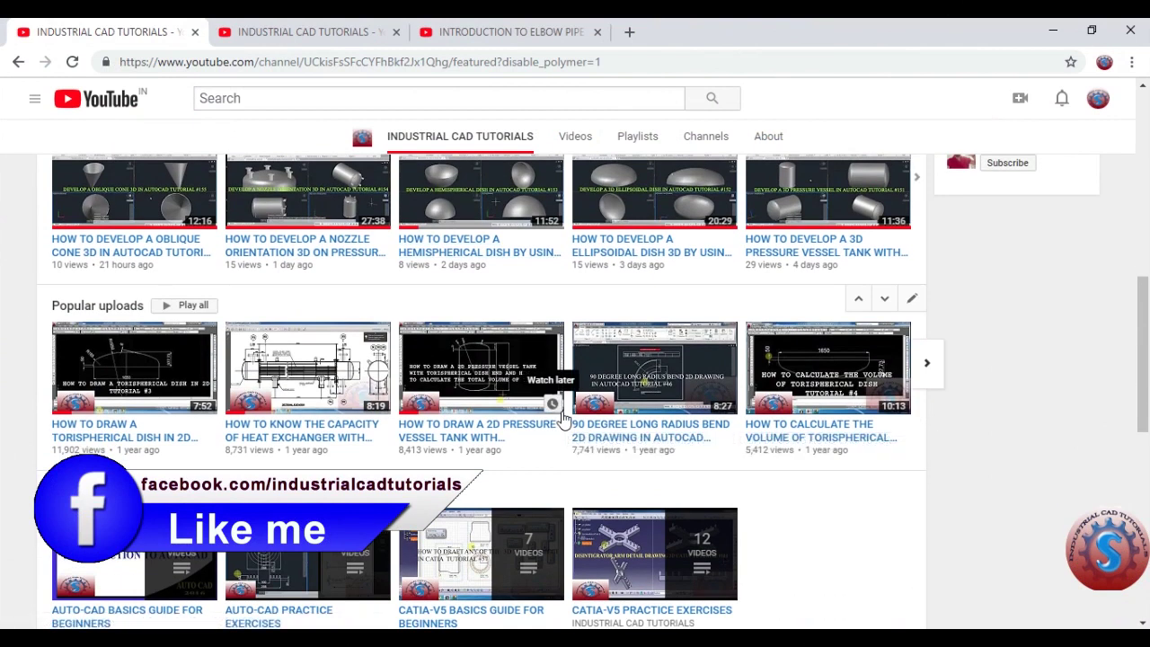
pyautogui.scroll(-1, 563, 420)
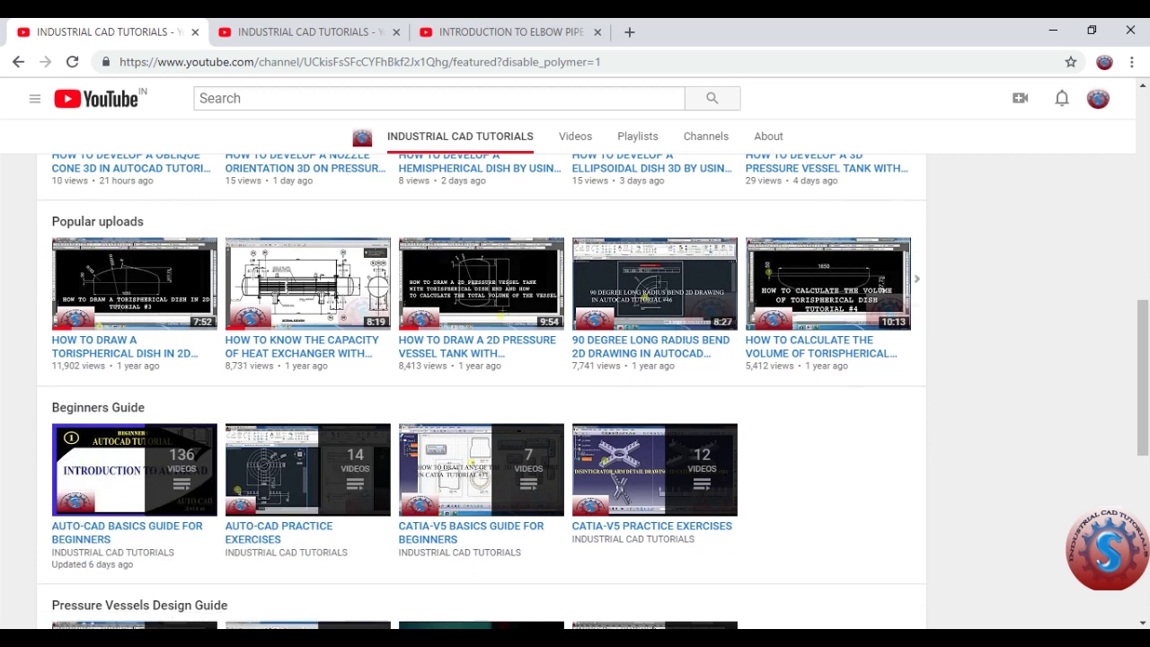
# Glance at the elbow drawing in AutoCAD, then minimize AutoCAD
pyautogui.hotkey('alt', 'Tab')
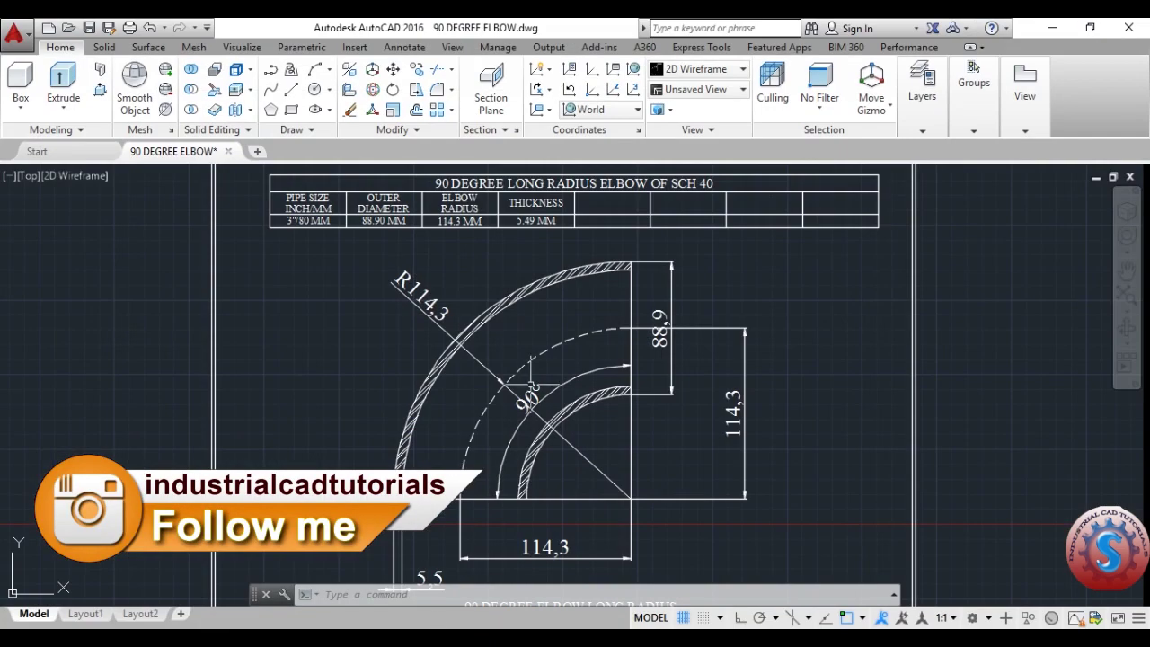
pyautogui.scroll(-6, 486, 463)
pyautogui.scroll(8, 416, 279)
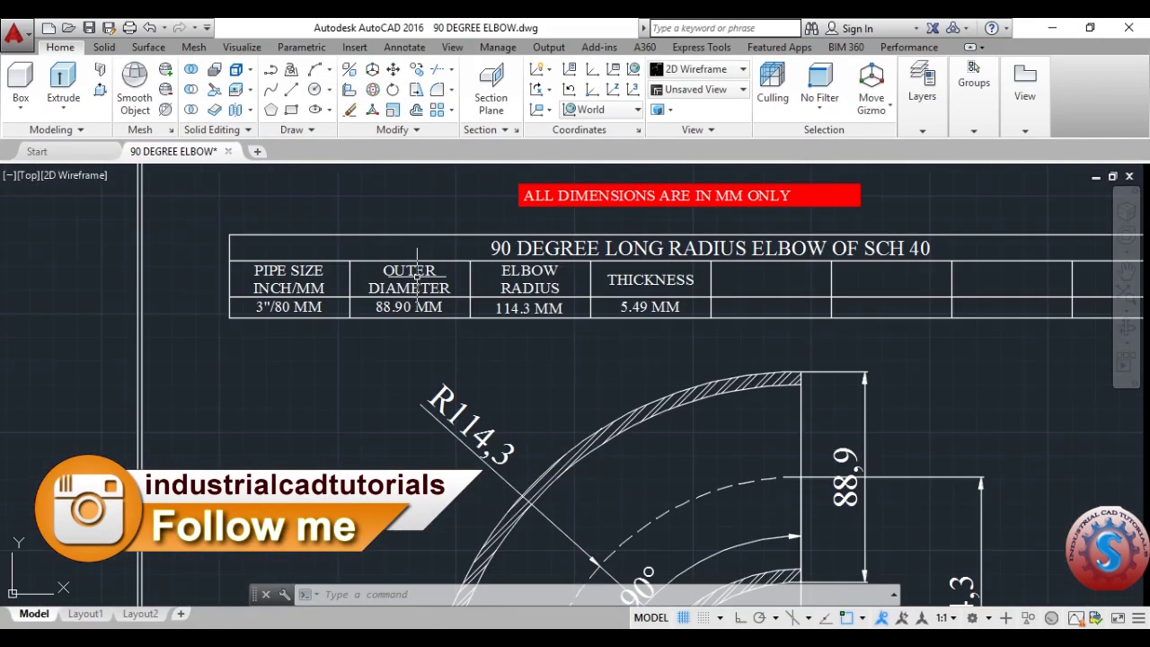
pyautogui.scroll(-4, 693, 280)
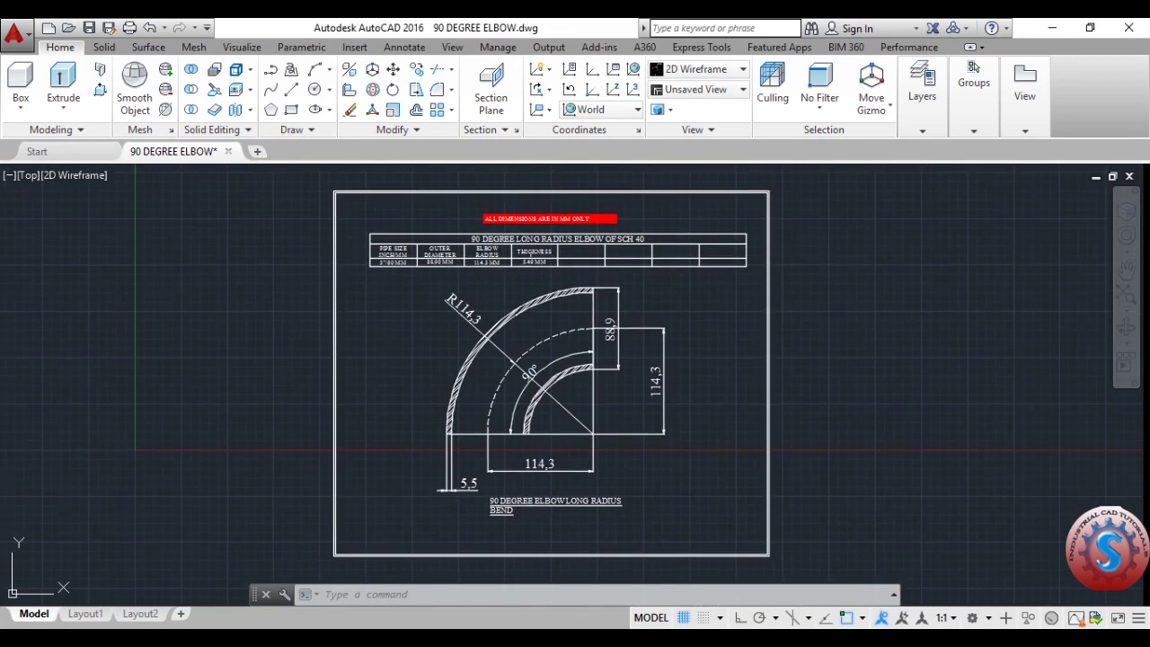
pyautogui.click(1058, 28)
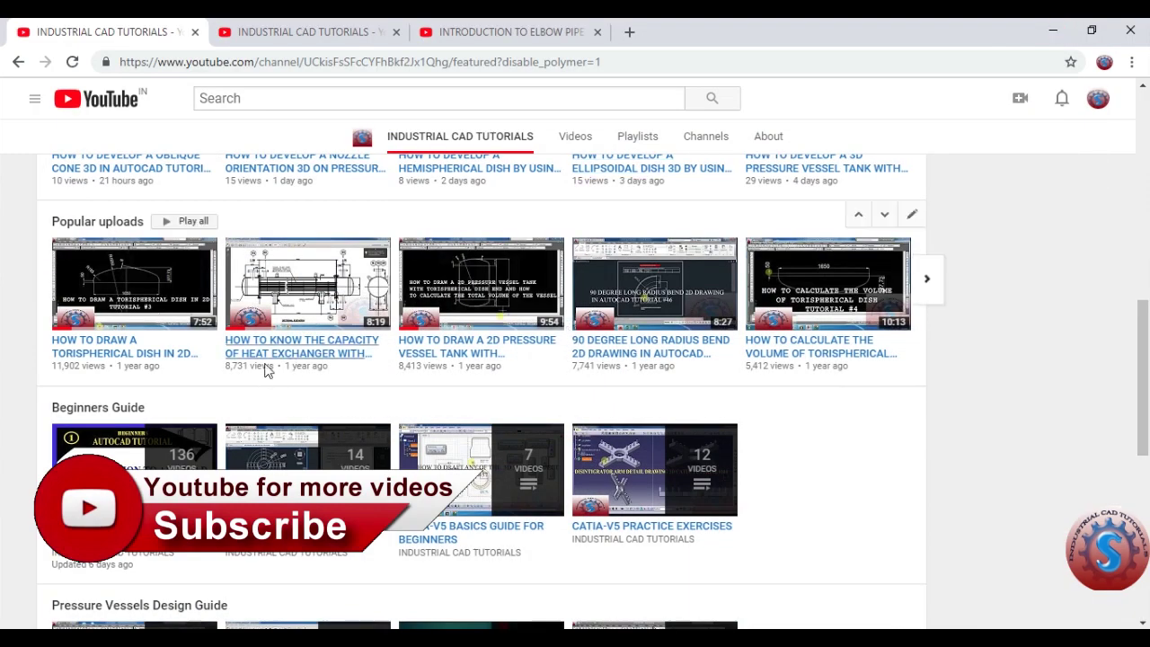
# Scroll the channel page, then browse the channel's Playlists page
pyautogui.scroll(-4, 295, 404)
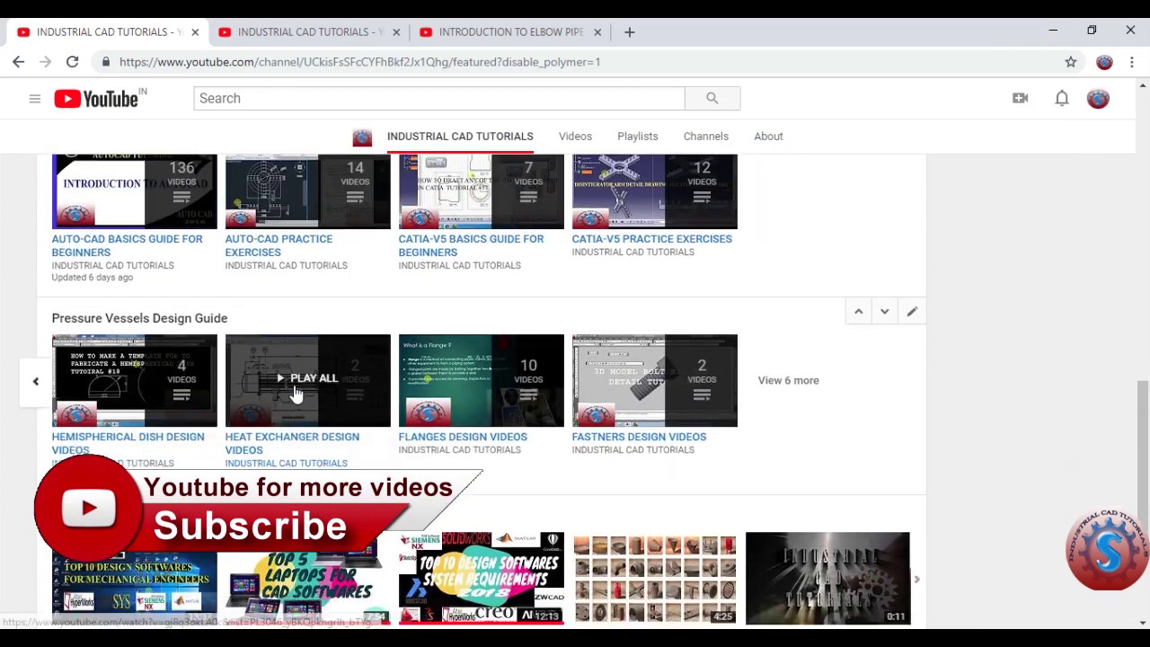
pyautogui.scroll(-2, 296, 395)
pyautogui.scroll(4, 330, 396)
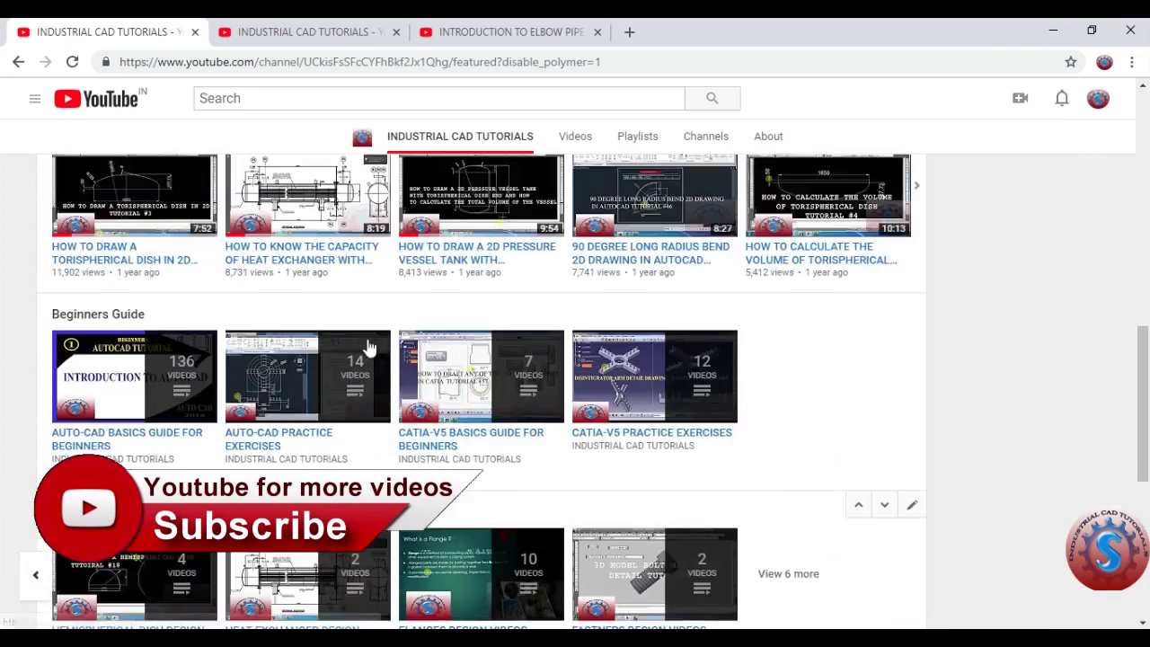
pyautogui.scroll(-1, 329, 396)
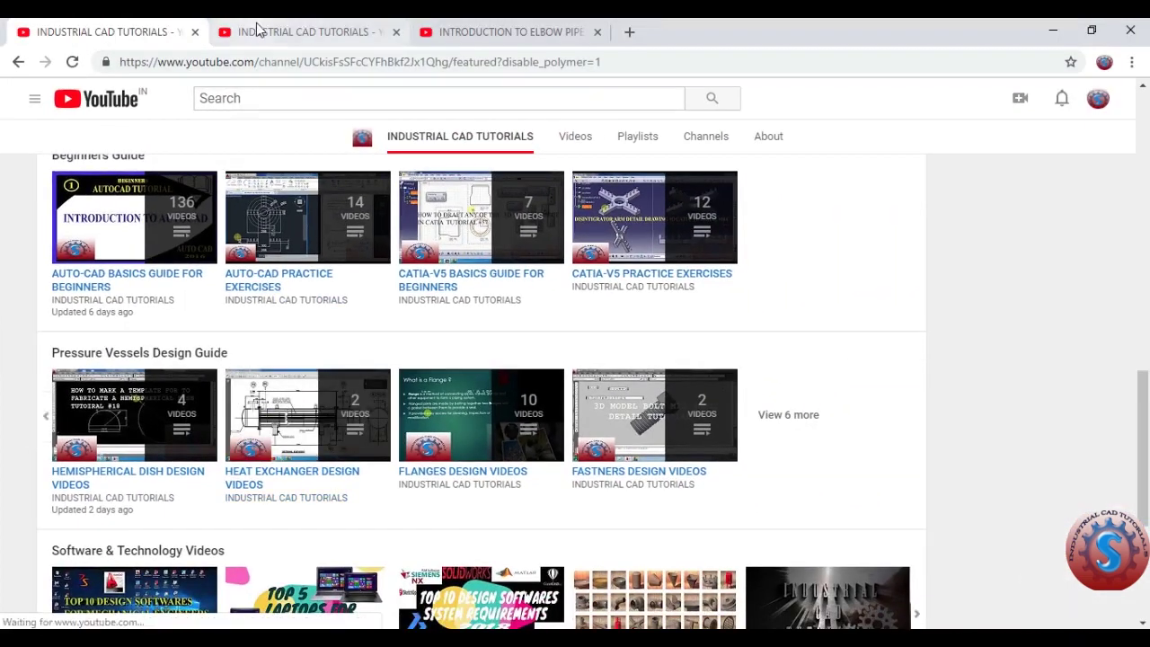
pyautogui.click(257, 31)
pyautogui.scroll(5, 174, 334)
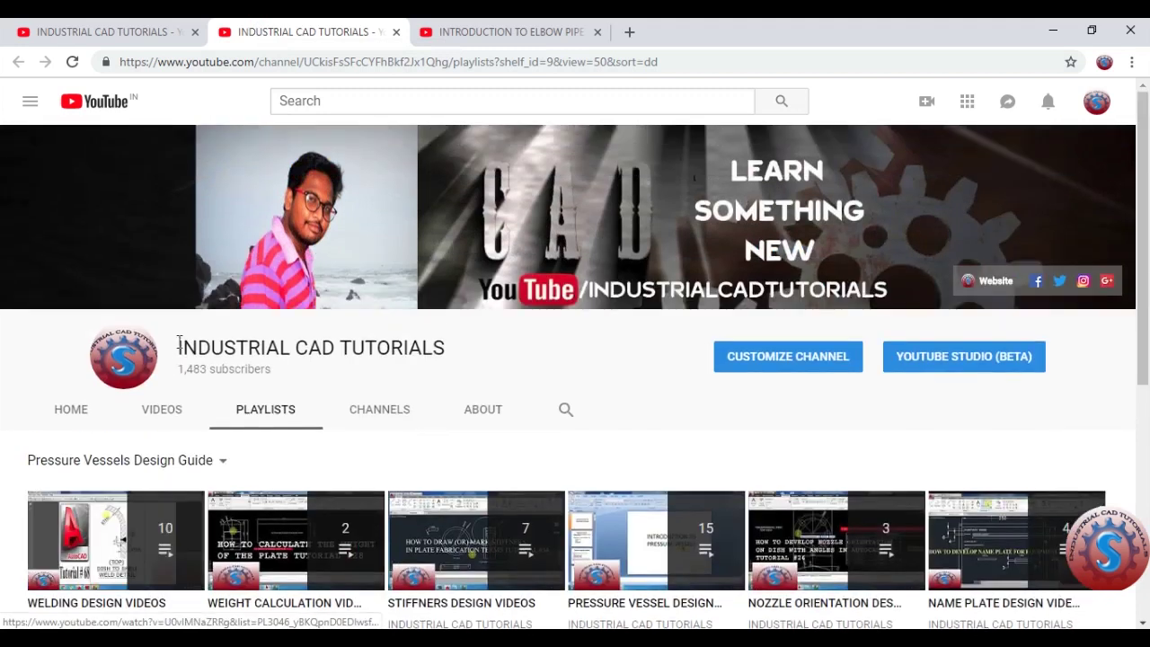
pyautogui.scroll(-2, 147, 415)
pyautogui.scroll(-3, 497, 375)
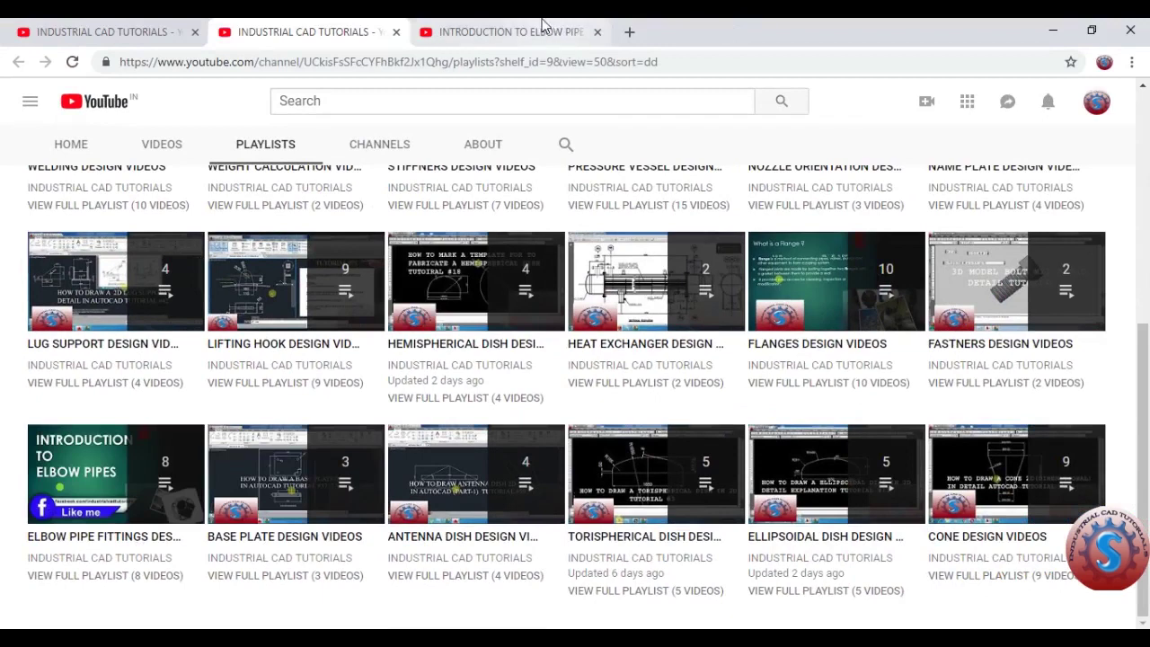
# Switch to the Introduction to Elbow Pipe Fittings video and scroll its page
pyautogui.click(542, 26)
pyautogui.scroll(-4, 286, 463)
pyautogui.scroll(4, 286, 463)
pyautogui.scroll(-4, 286, 462)
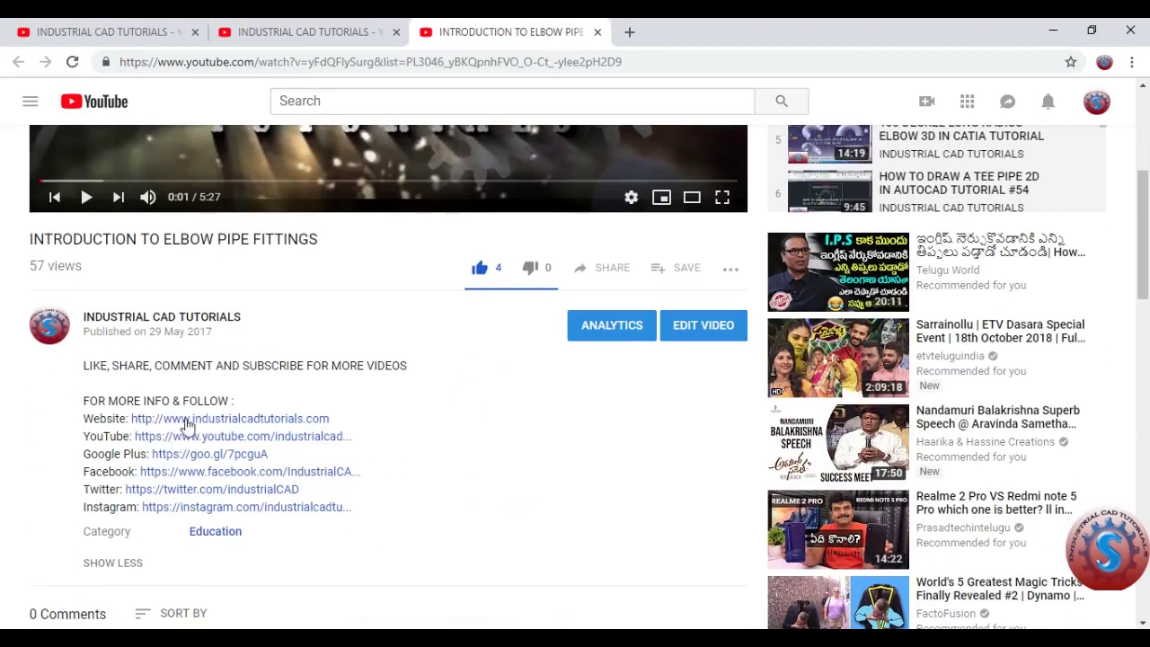
# Scroll through all eight Elbow Pipe Fittings playlist videos, then minimize the browser
pyautogui.scroll(4, 629, 426)
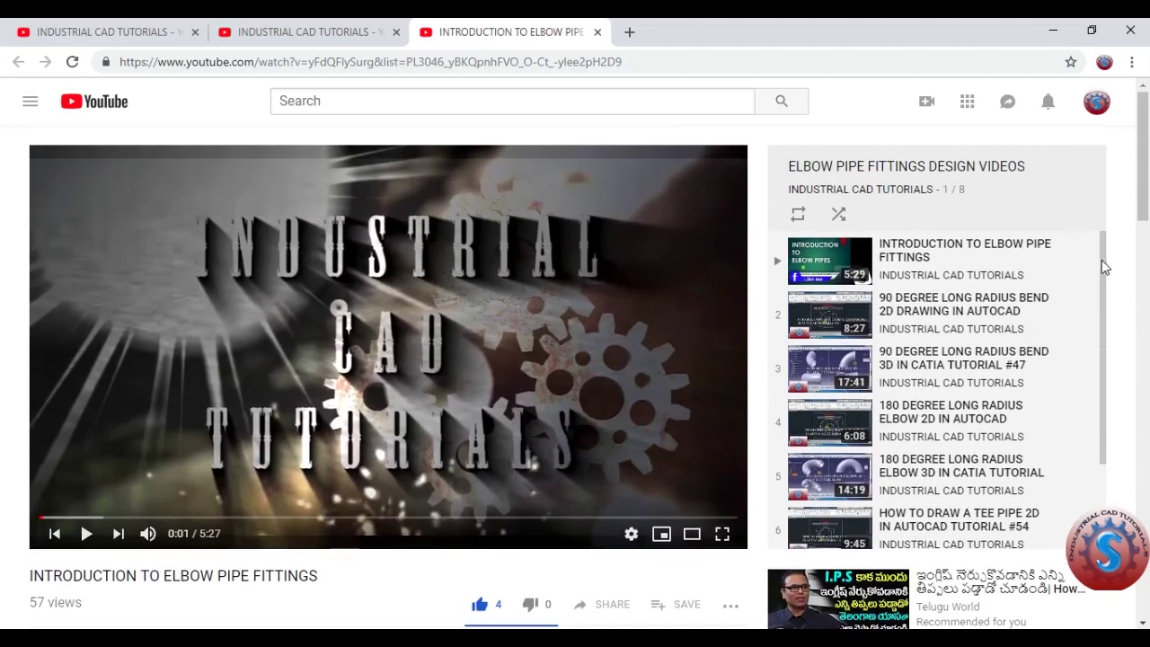
pyautogui.moveTo(1108, 267); pyautogui.dragTo(1108, 270)
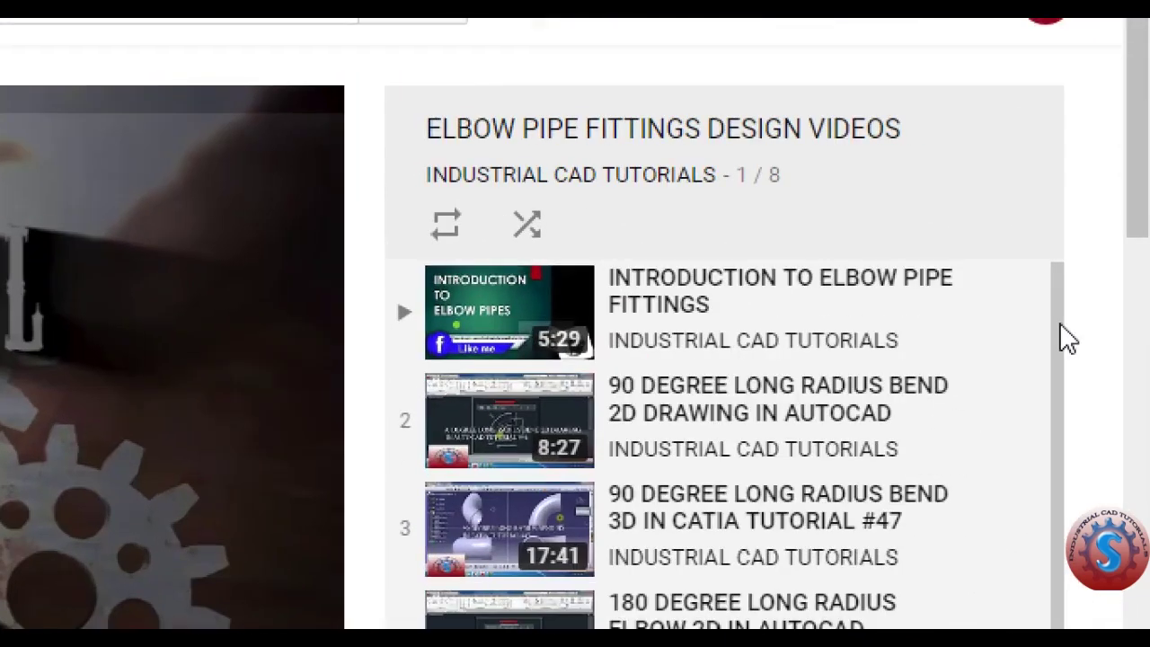
pyautogui.moveTo(1105, 269); pyautogui.dragTo(1107, 280)
pyautogui.moveTo(1060, 344); pyautogui.dragTo(1061, 376)
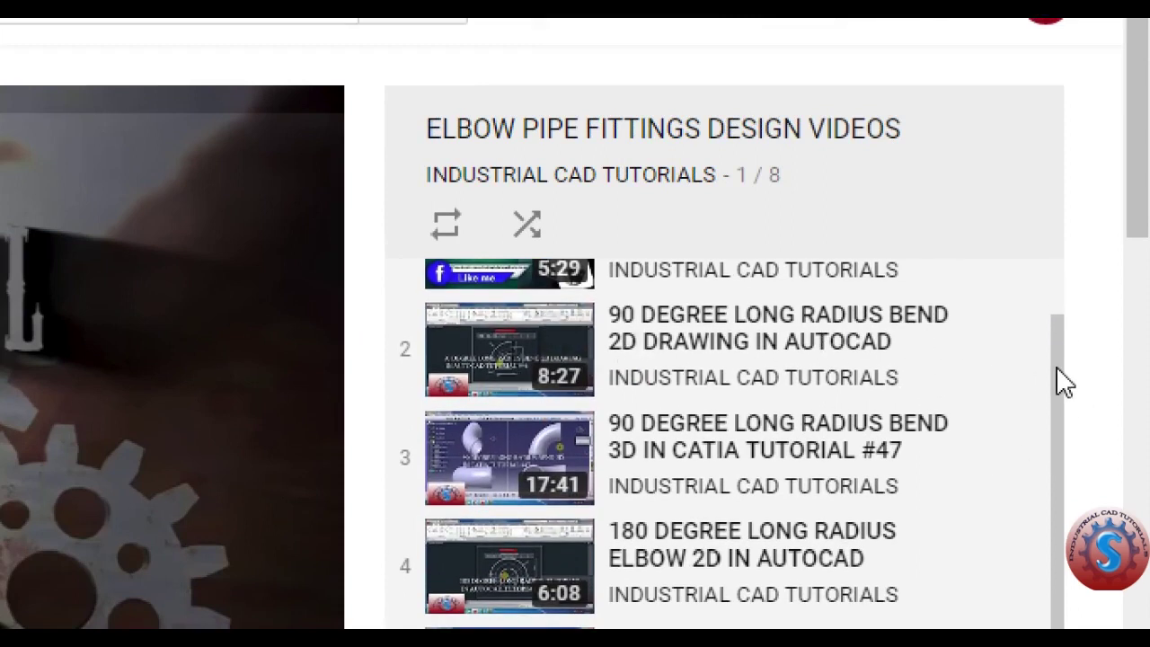
pyautogui.scroll(-2, 1062, 382)
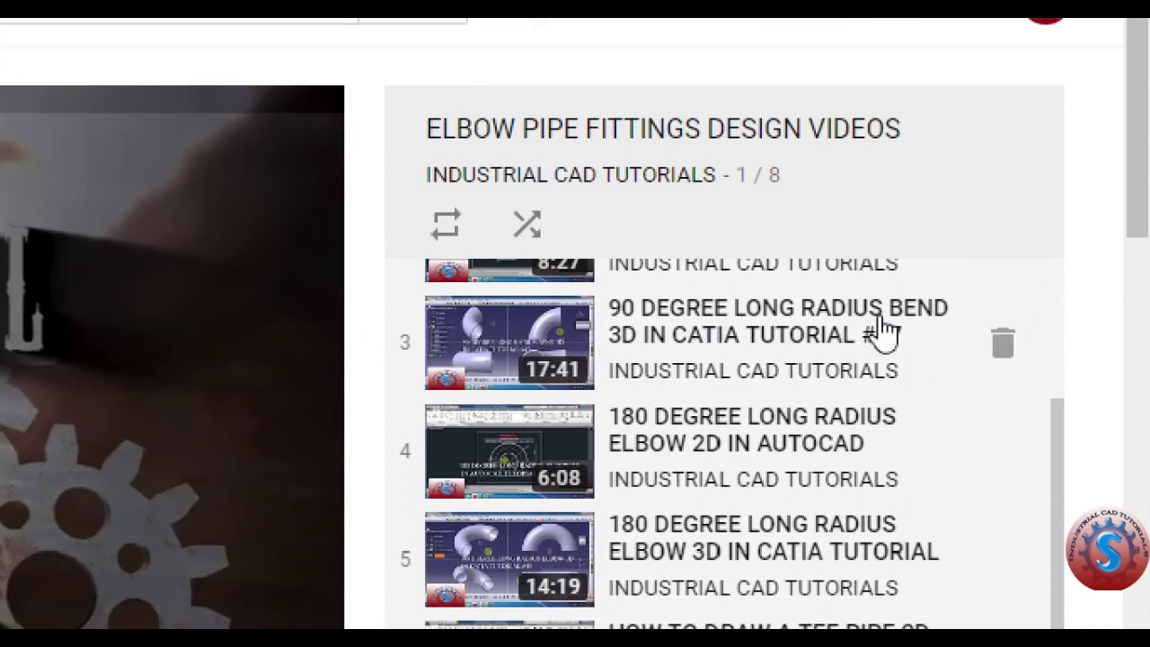
pyautogui.scroll(-1, 1053, 492)
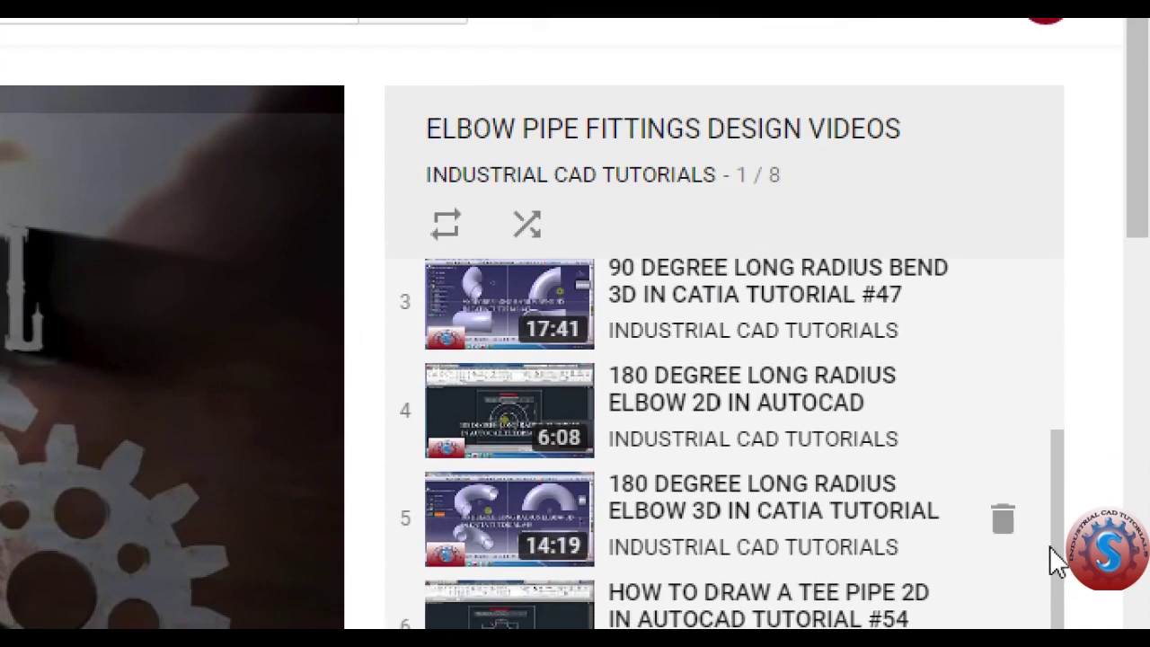
pyautogui.scroll(4, 1058, 560)
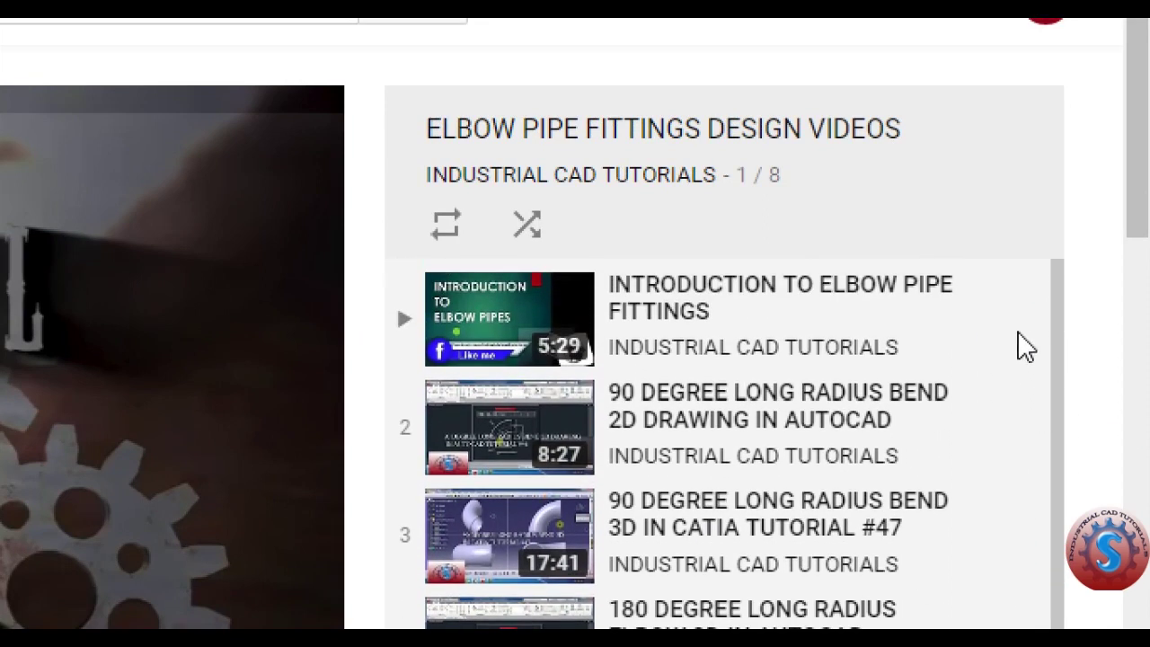
pyautogui.scroll(-4, 1026, 369)
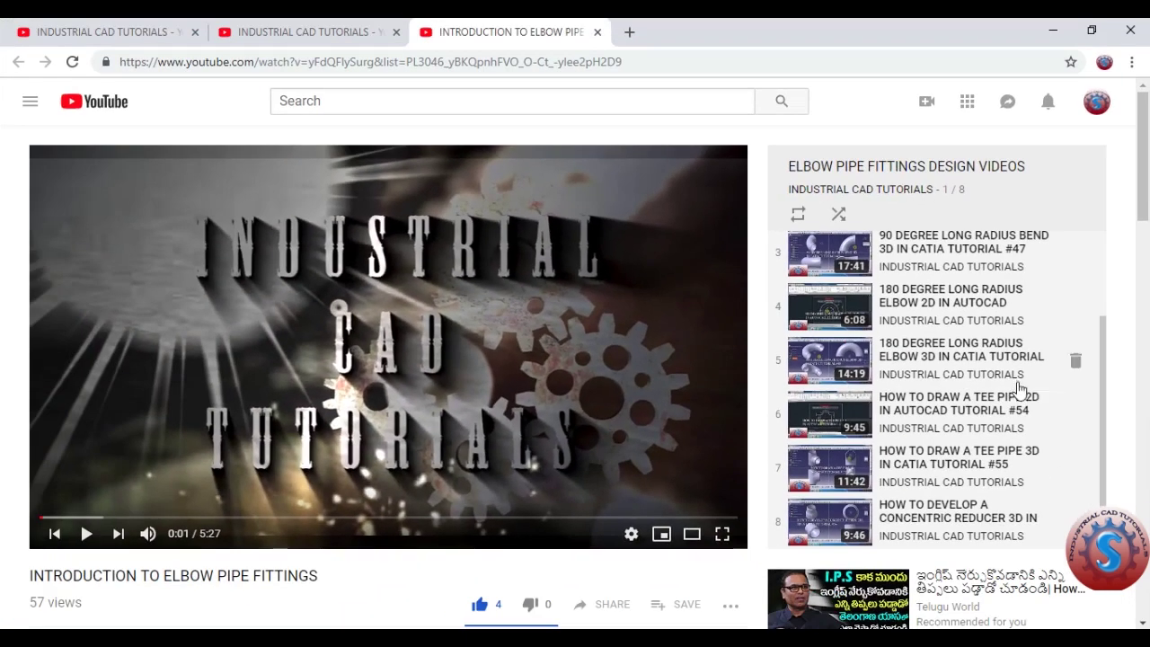
pyautogui.scroll(2, 854, 395)
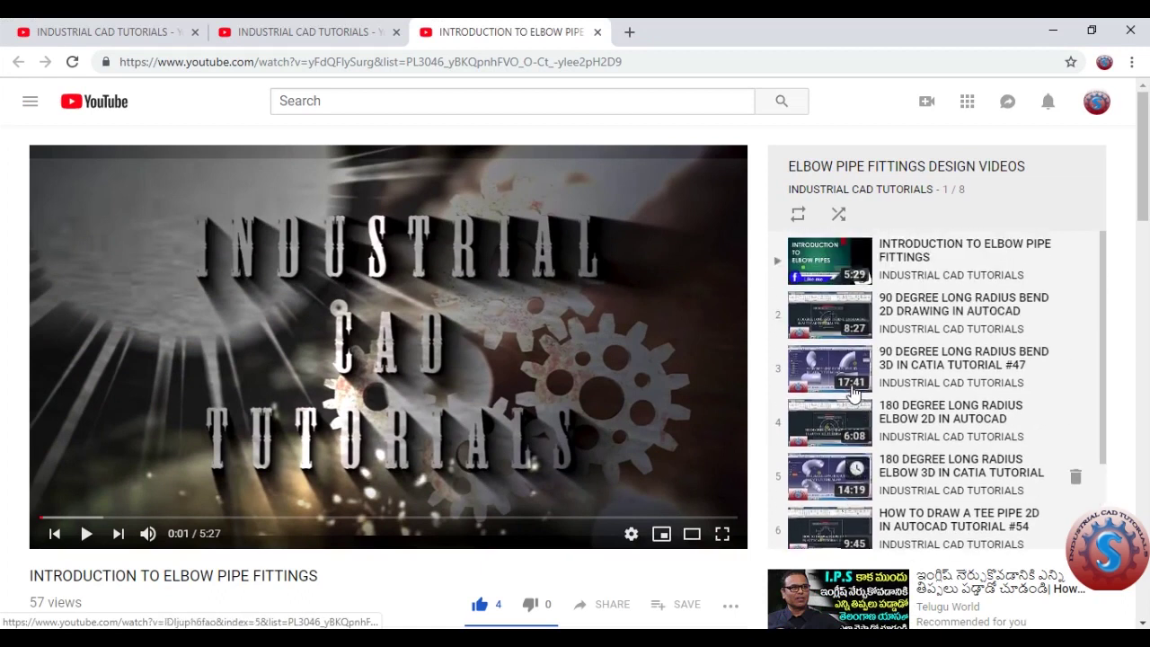
pyautogui.click(1053, 32)
pyautogui.rightClick(355, 203)
pyautogui.click(389, 253)
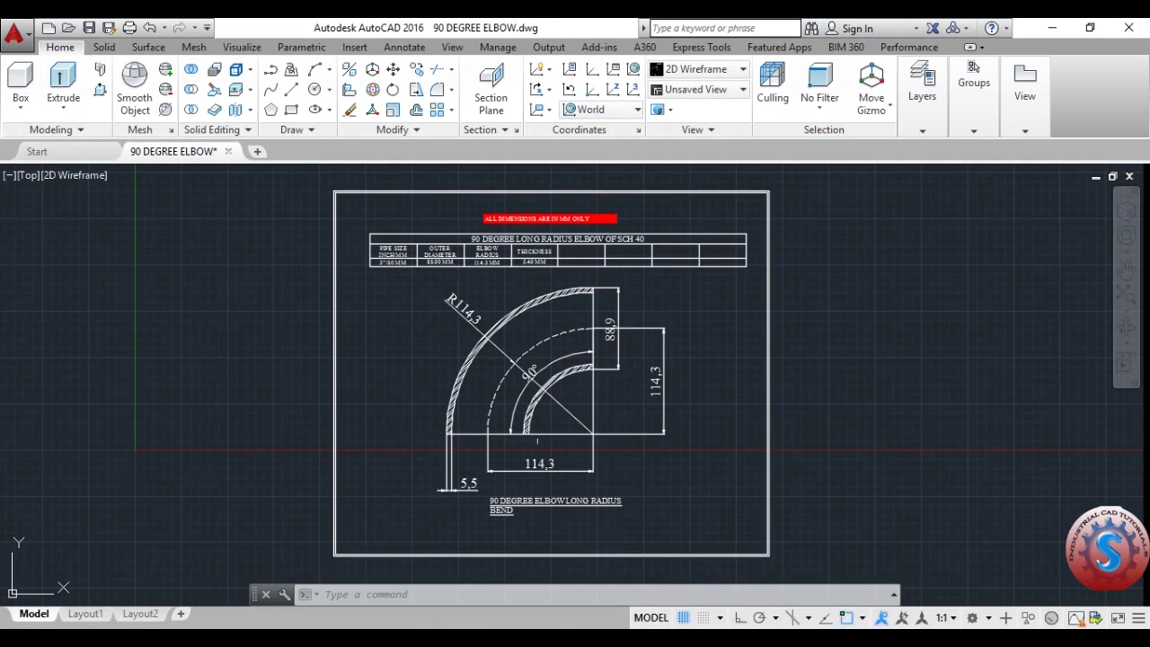
pyautogui.scroll(2, 530, 402)
pyautogui.scroll(-5, 512, 408)
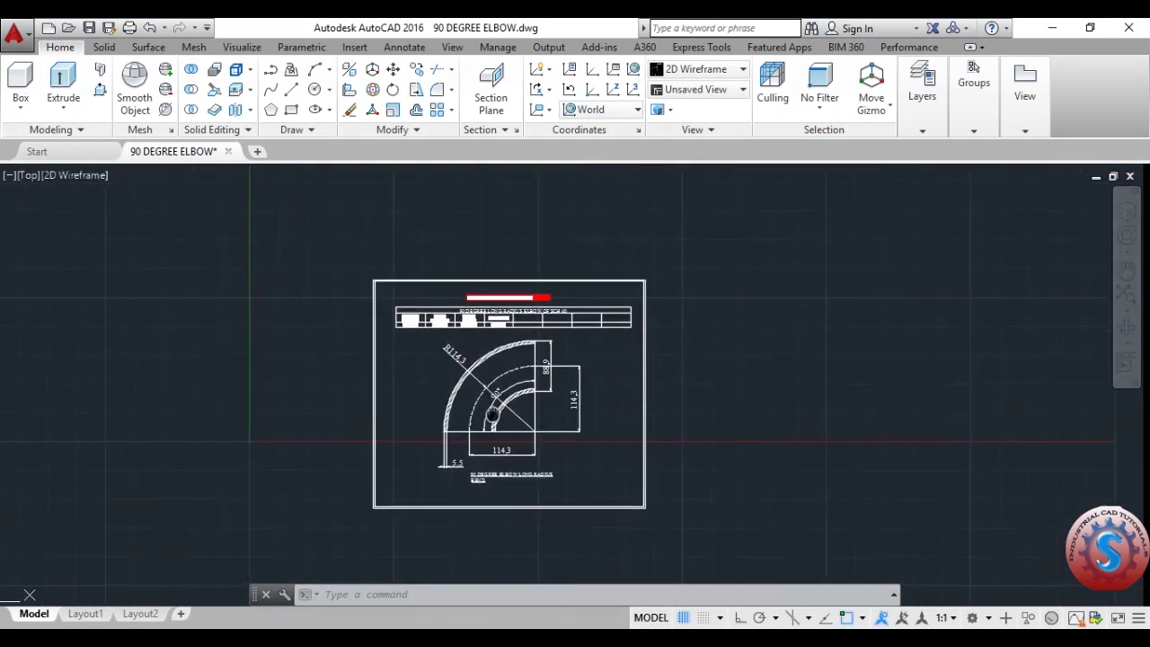
pyautogui.scroll(4, 494, 413)
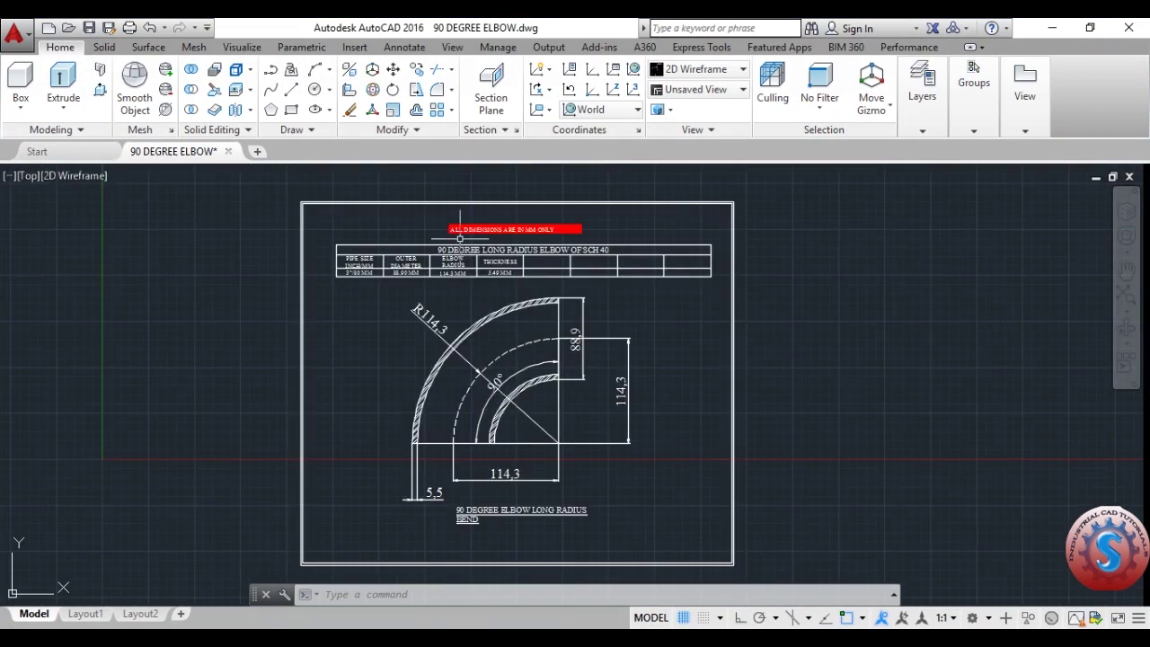
pyautogui.scroll(5, 469, 263)
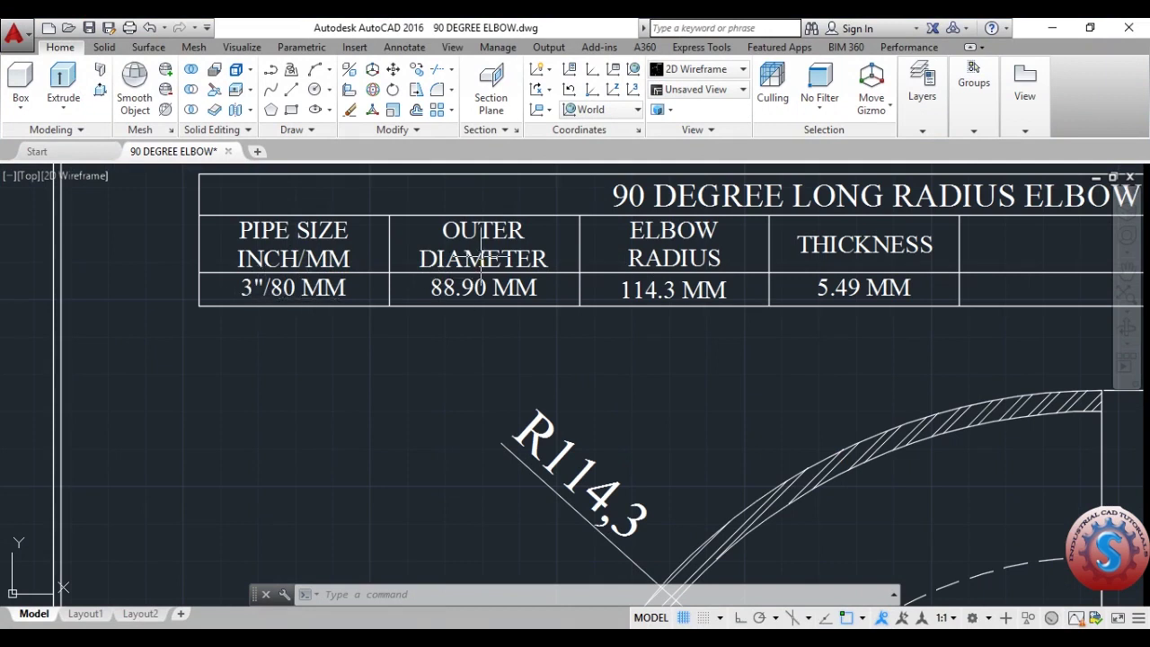
pyautogui.scroll(-3, 483, 259)
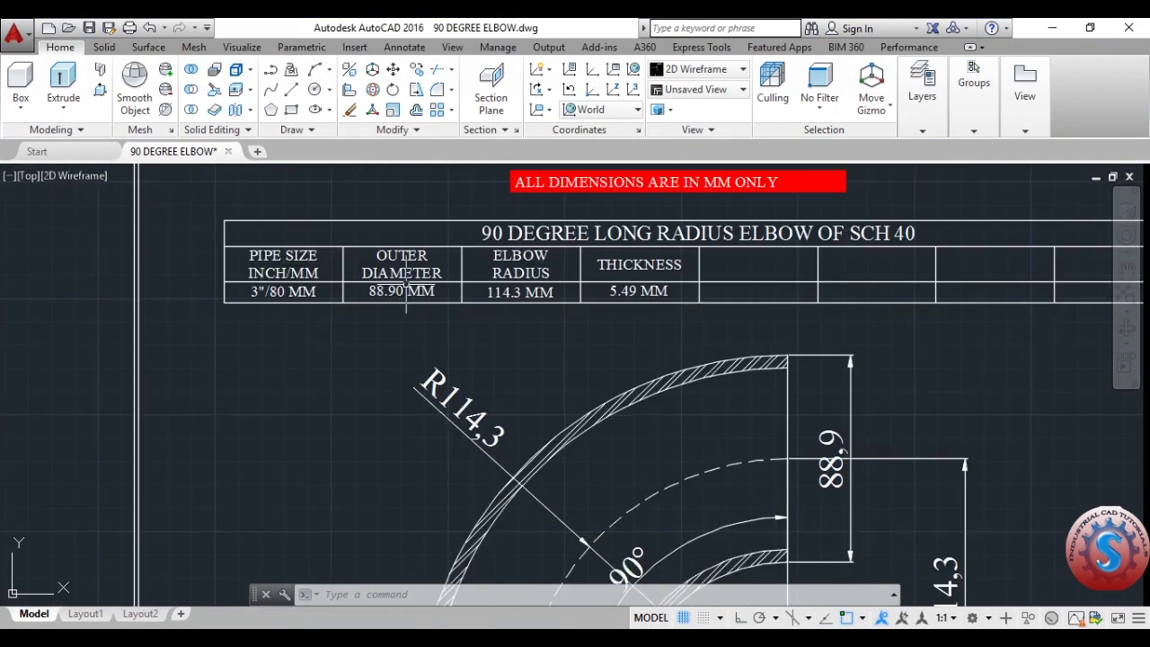
pyautogui.scroll(2, 514, 288)
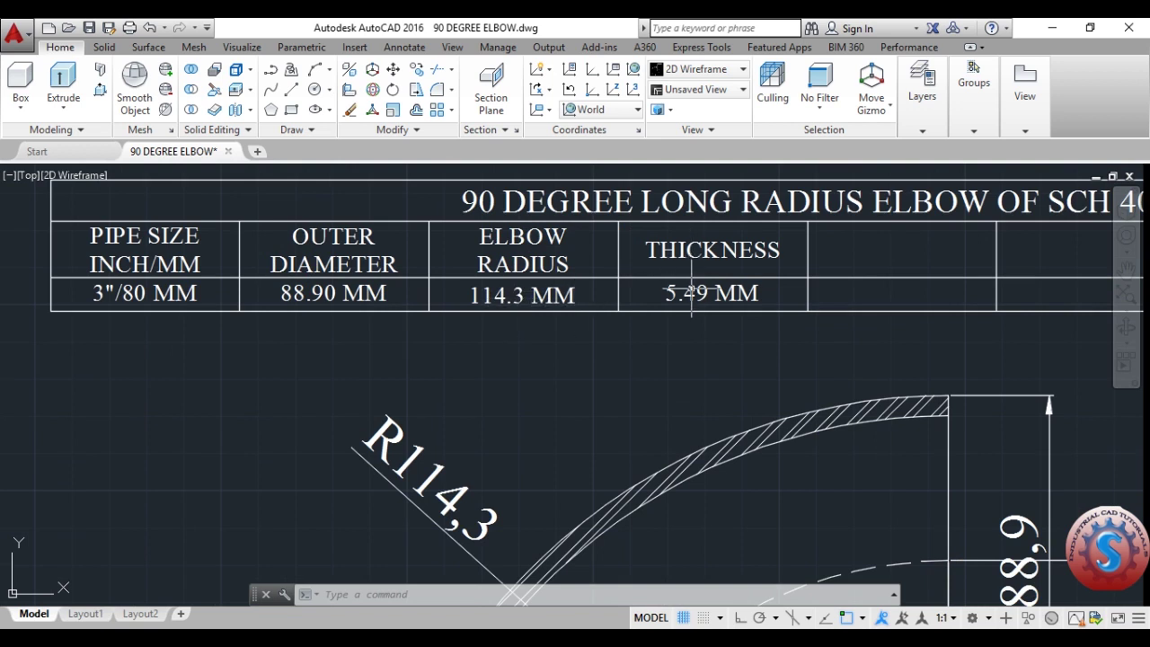
pyautogui.scroll(-4, 692, 292)
pyautogui.scroll(3, 561, 285)
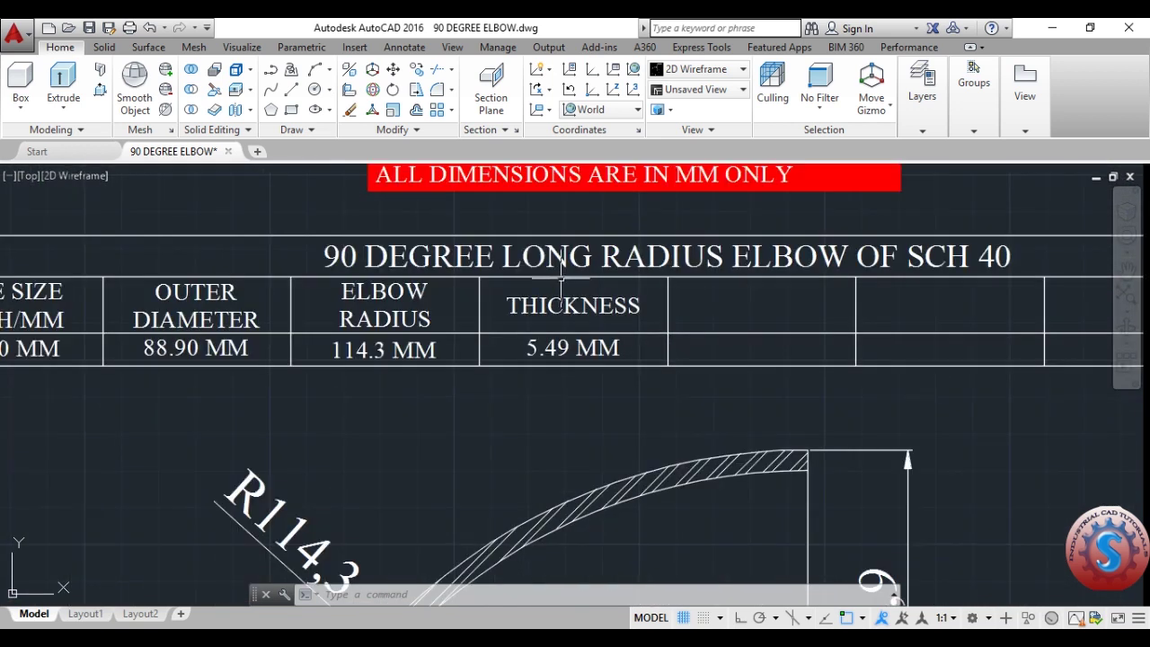
pyautogui.scroll(-3, 946, 266)
pyautogui.scroll(3, 629, 334)
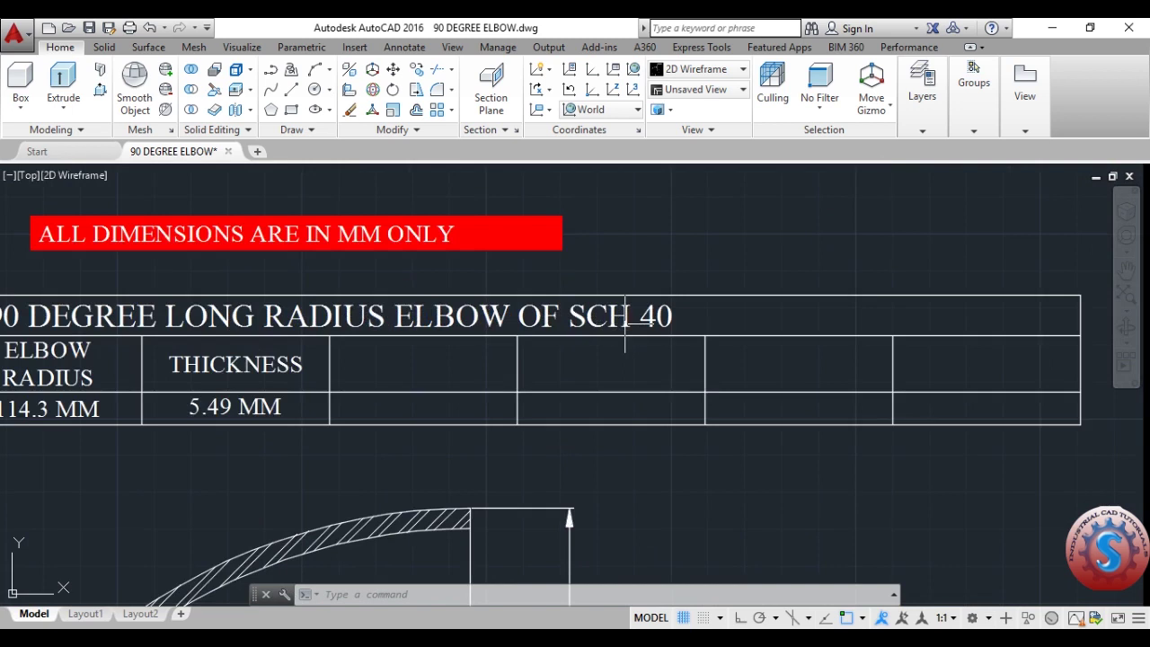
pyautogui.scroll(-3, 636, 331)
pyautogui.scroll(5, 486, 285)
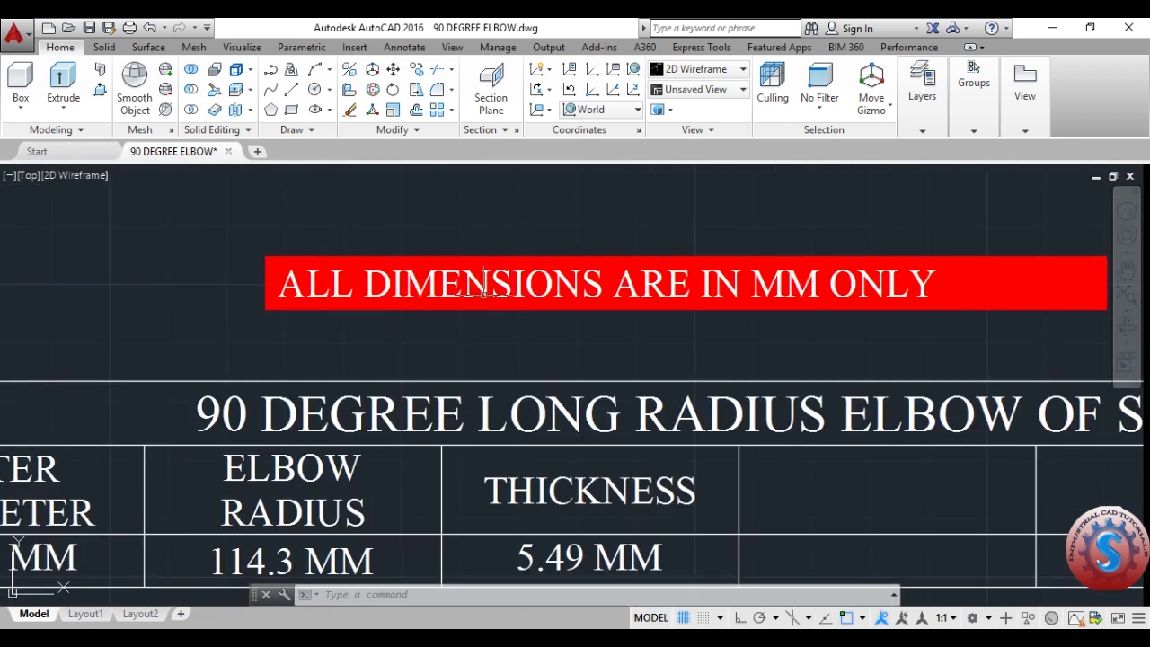
pyautogui.scroll(-5, 822, 267)
pyautogui.moveTo(823, 267); pyautogui.dragTo(620, 340, button='middle')
pyautogui.scroll(-2, 620, 339)
pyautogui.scroll(4, 593, 360)
pyautogui.scroll(-2, 593, 404)
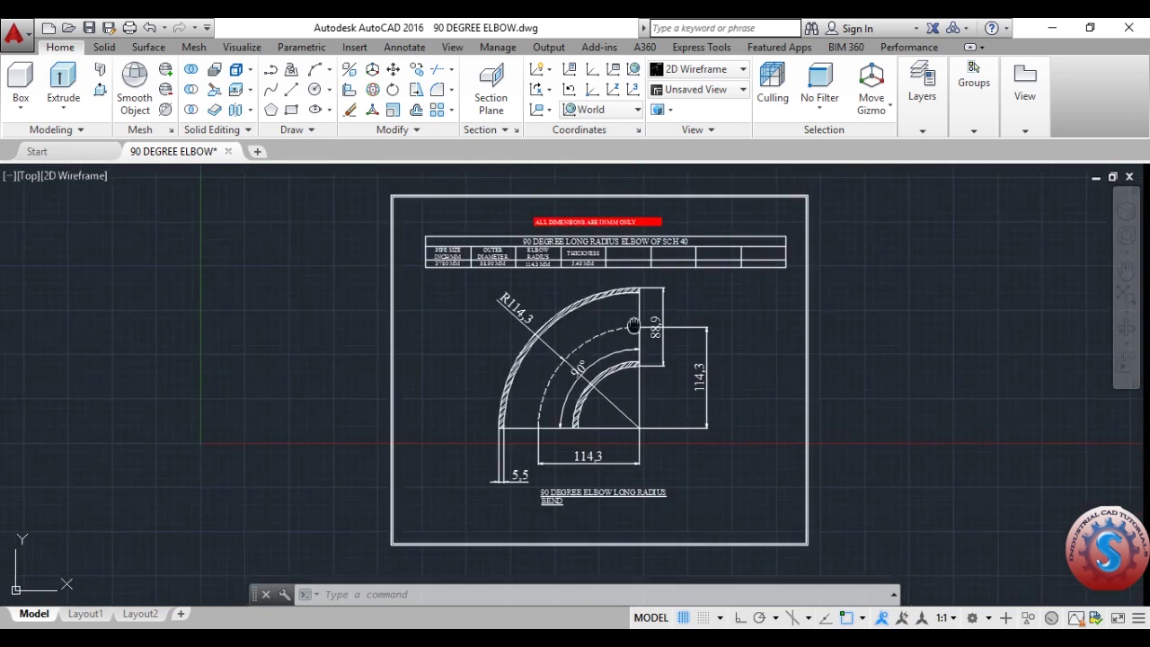
pyautogui.scroll(4, 597, 493)
pyautogui.scroll(-4, 543, 477)
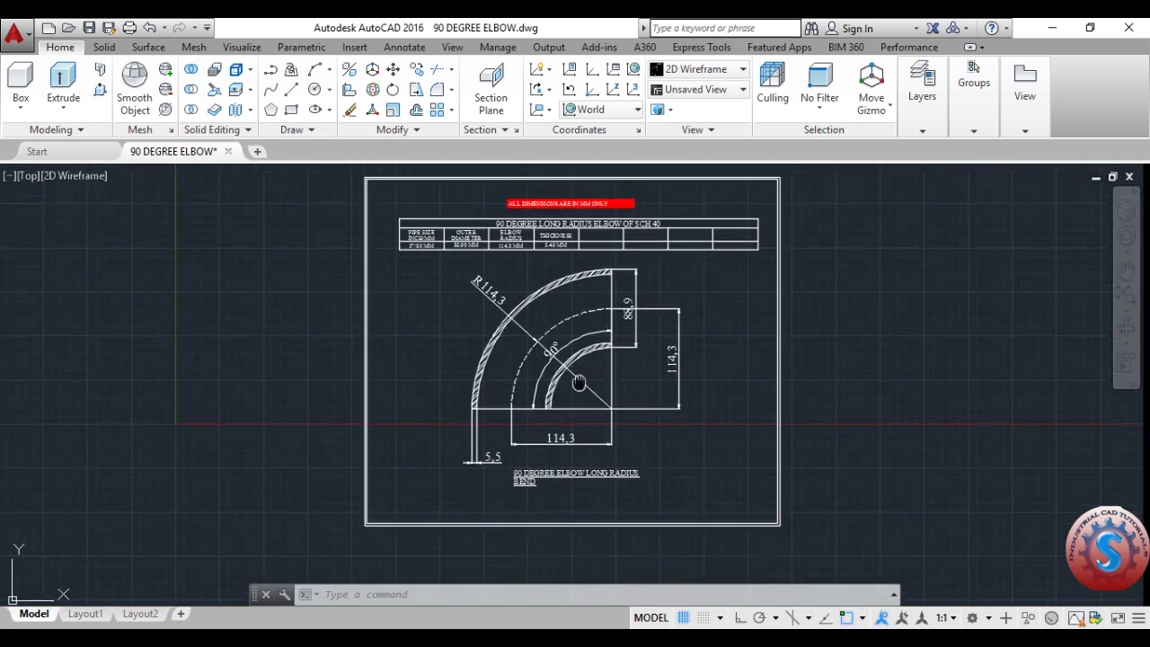
pyautogui.scroll(2, 560, 389)
pyautogui.scroll(-3, 560, 389)
pyautogui.moveTo(547, 366); pyautogui.dragTo(532, 335, button='middle')
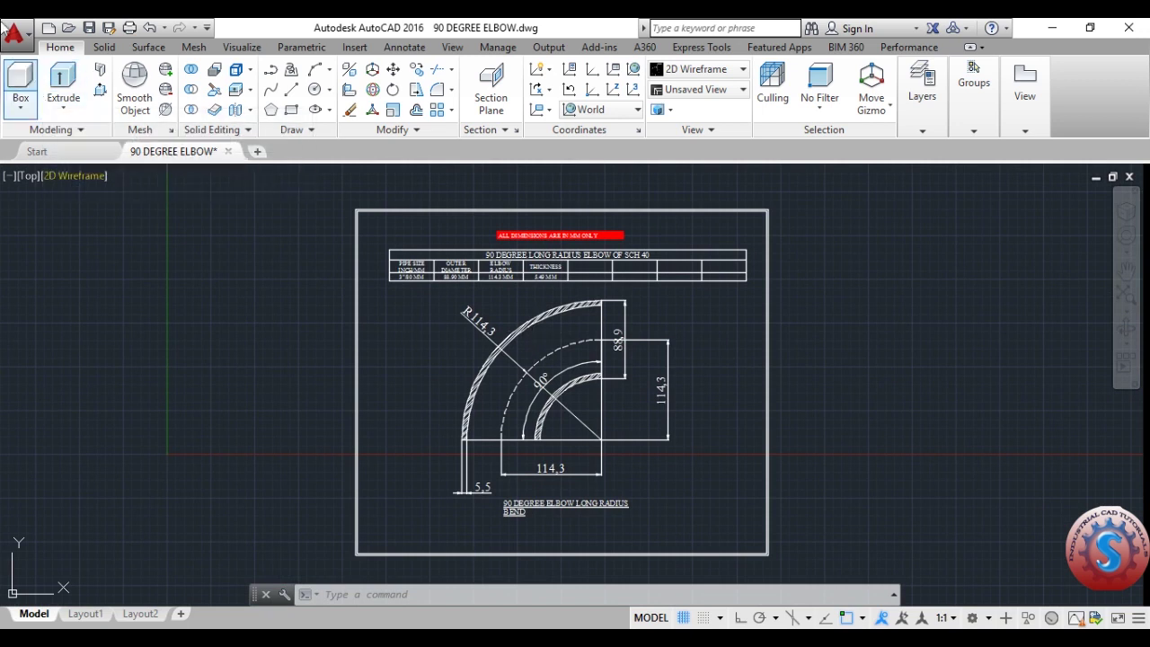
pyautogui.click(7, 32)
# Create a new blank drawing with Open with no Template - Metric
pyautogui.click(52, 121)
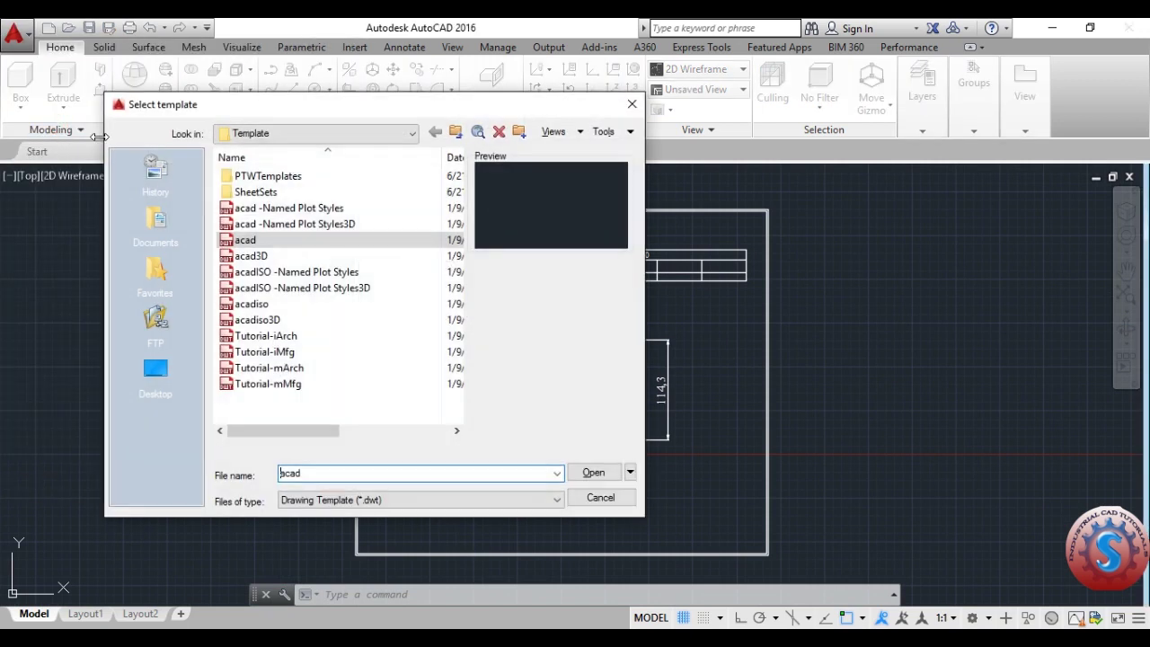
pyautogui.click(631, 472)
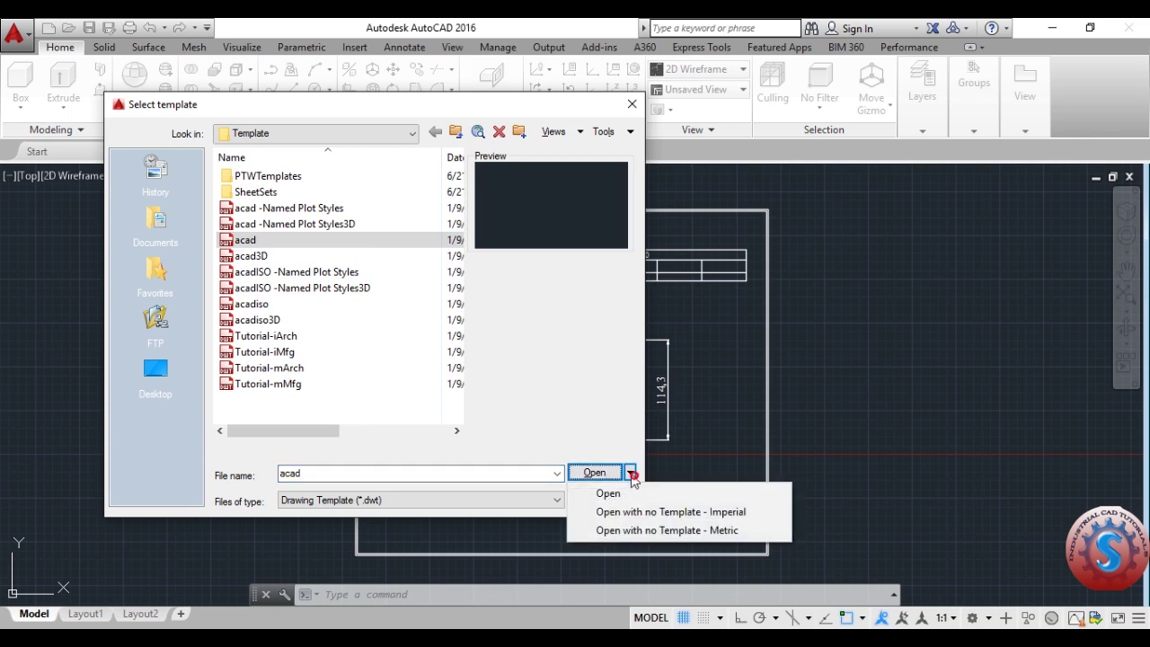
pyautogui.click(651, 530)
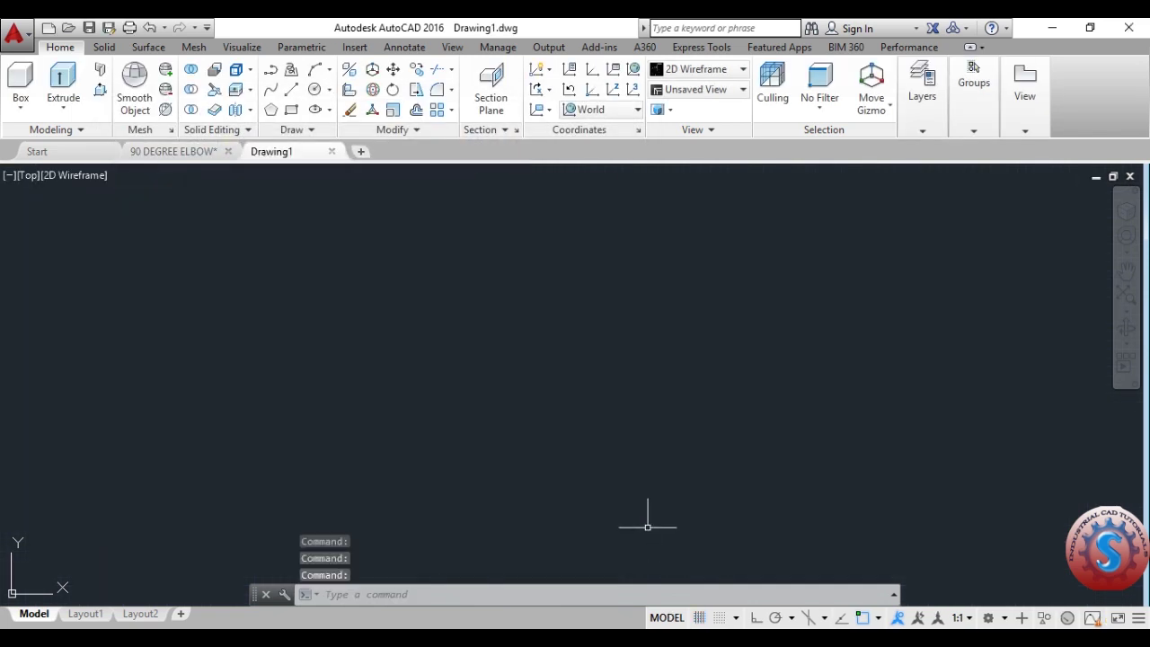
# Return to the 90 DEGREE ELBOW drawing and zoom around it
pyautogui.click(176, 158)
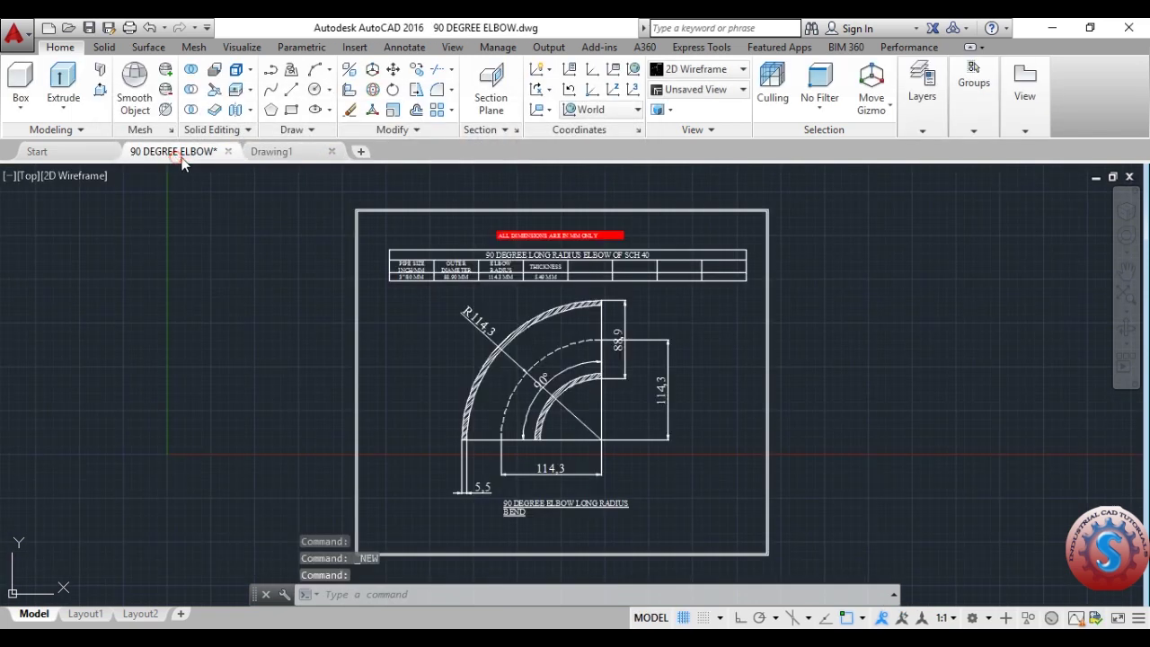
pyautogui.scroll(6, 548, 439)
pyautogui.scroll(-7, 548, 438)
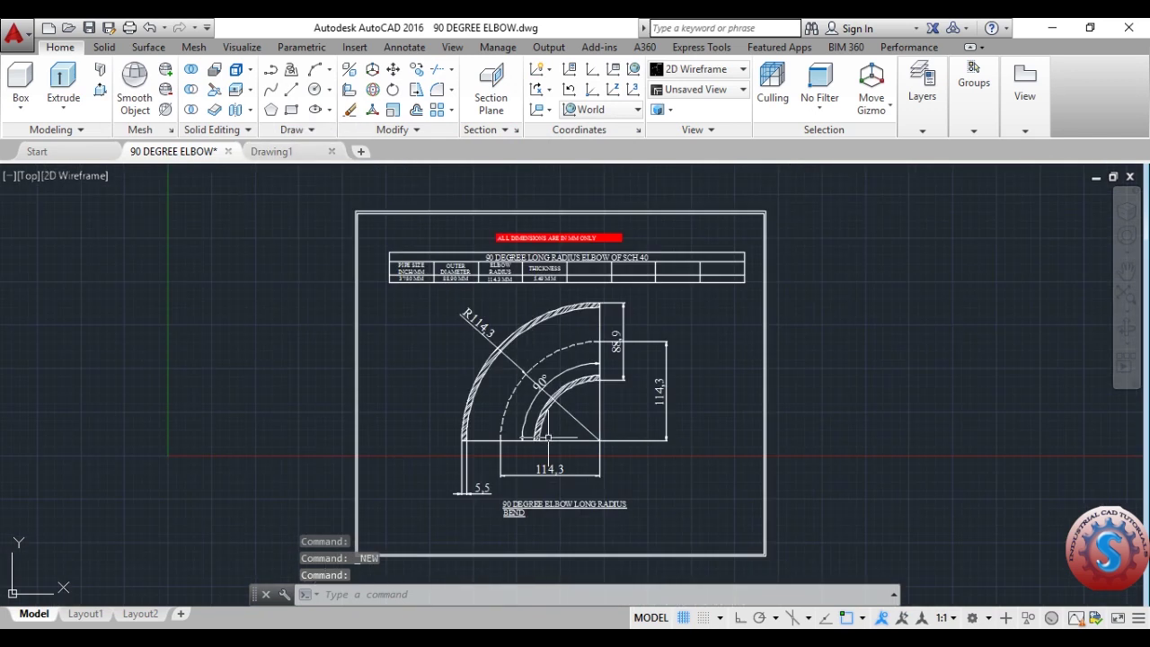
pyautogui.scroll(5, 548, 438)
pyautogui.scroll(-4, 548, 439)
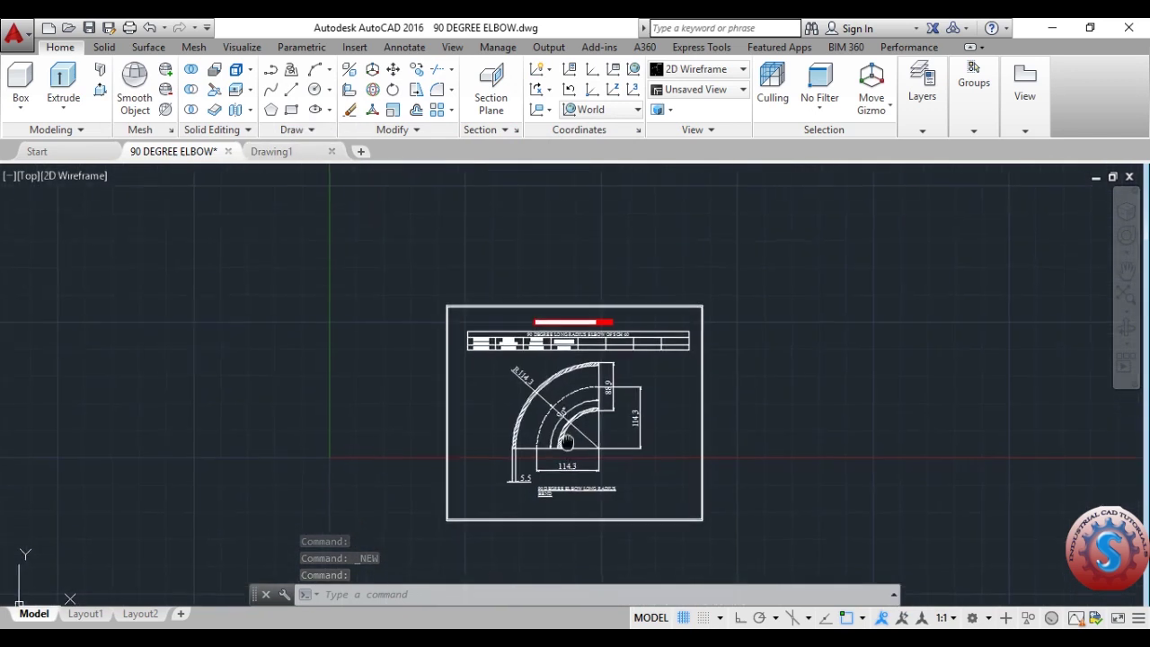
pyautogui.scroll(2, 548, 438)
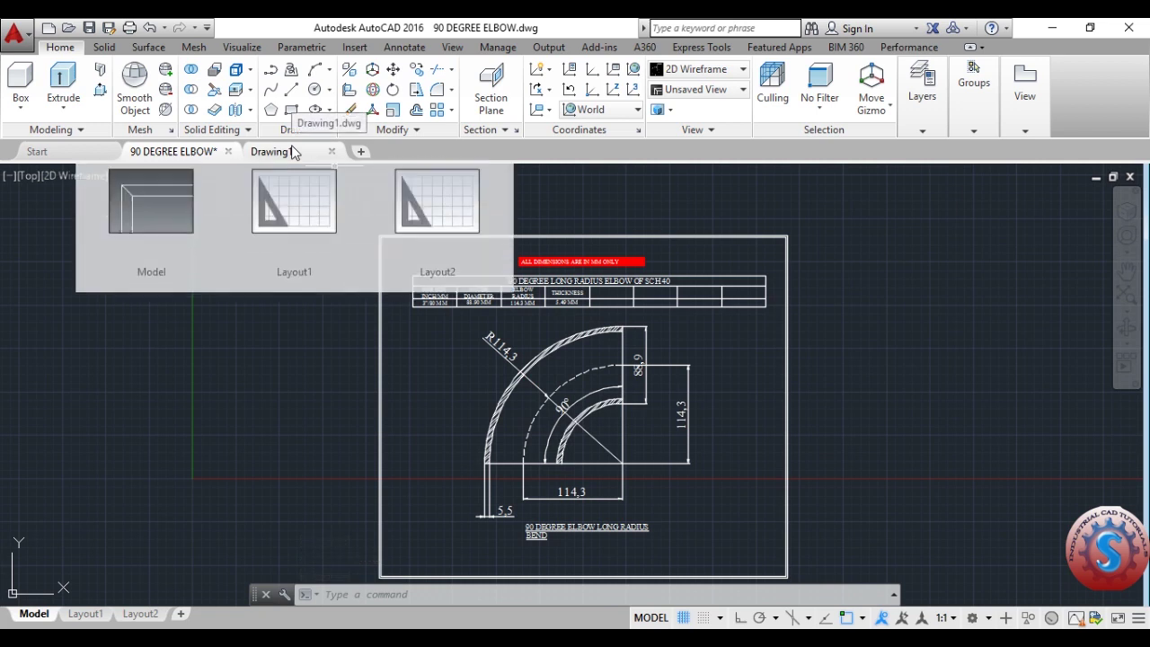
pyautogui.scroll(4, 580, 396)
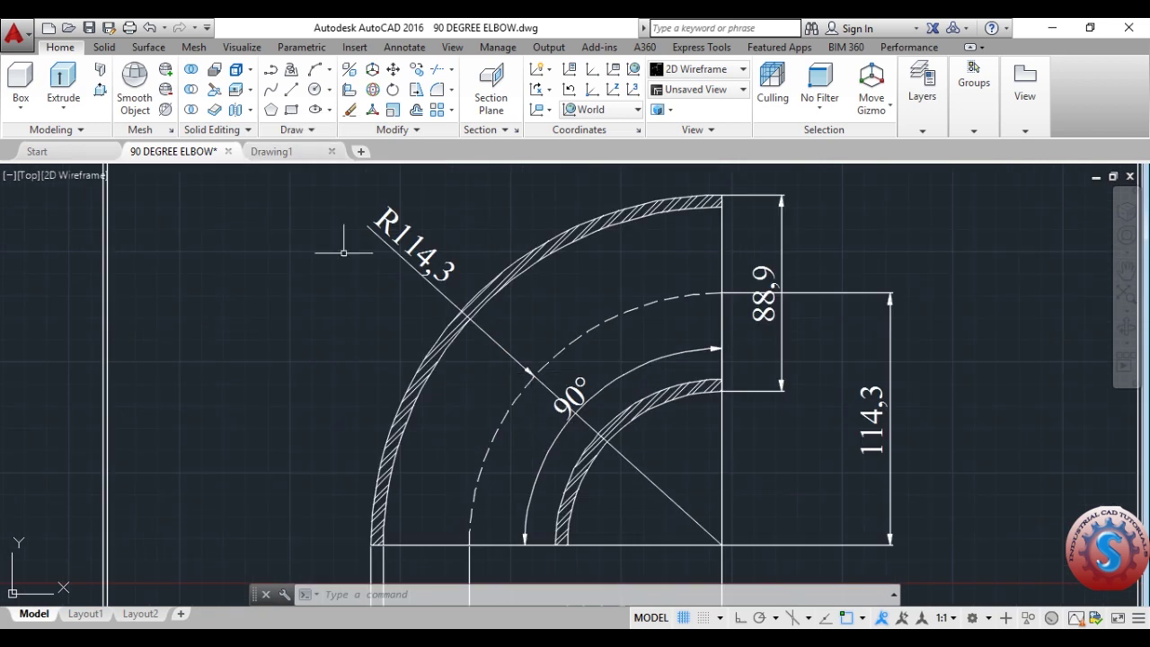
# In Drawing1, draw a circle of radius 114.3
pyautogui.scroll(-4, 526, 402)
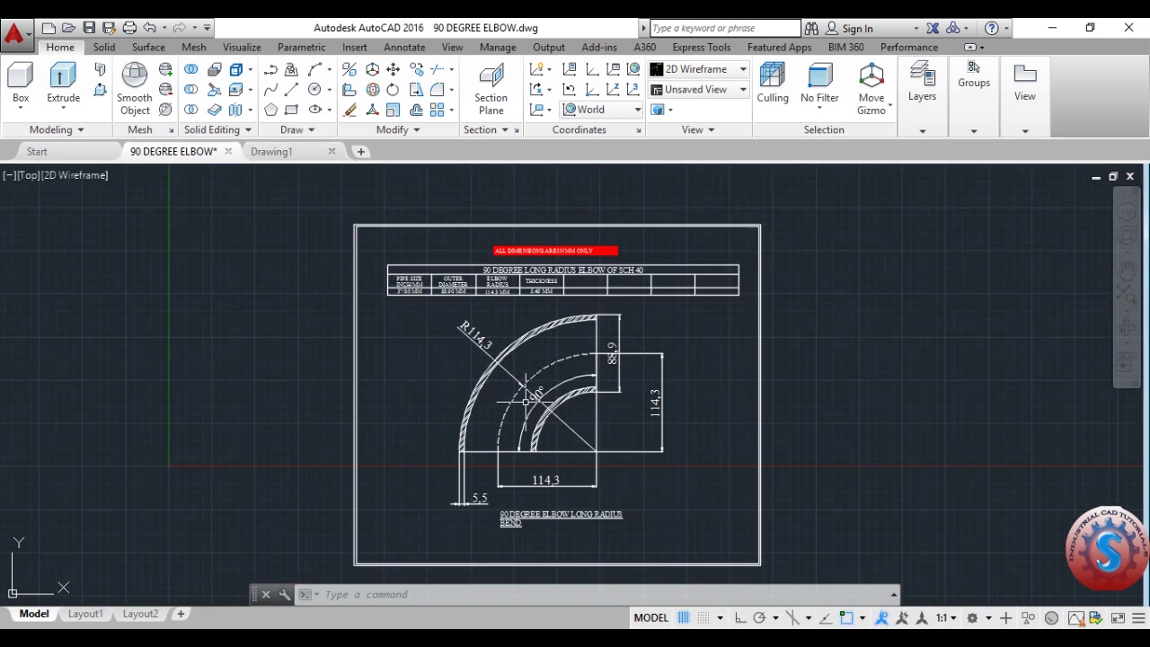
pyautogui.click(272, 151)
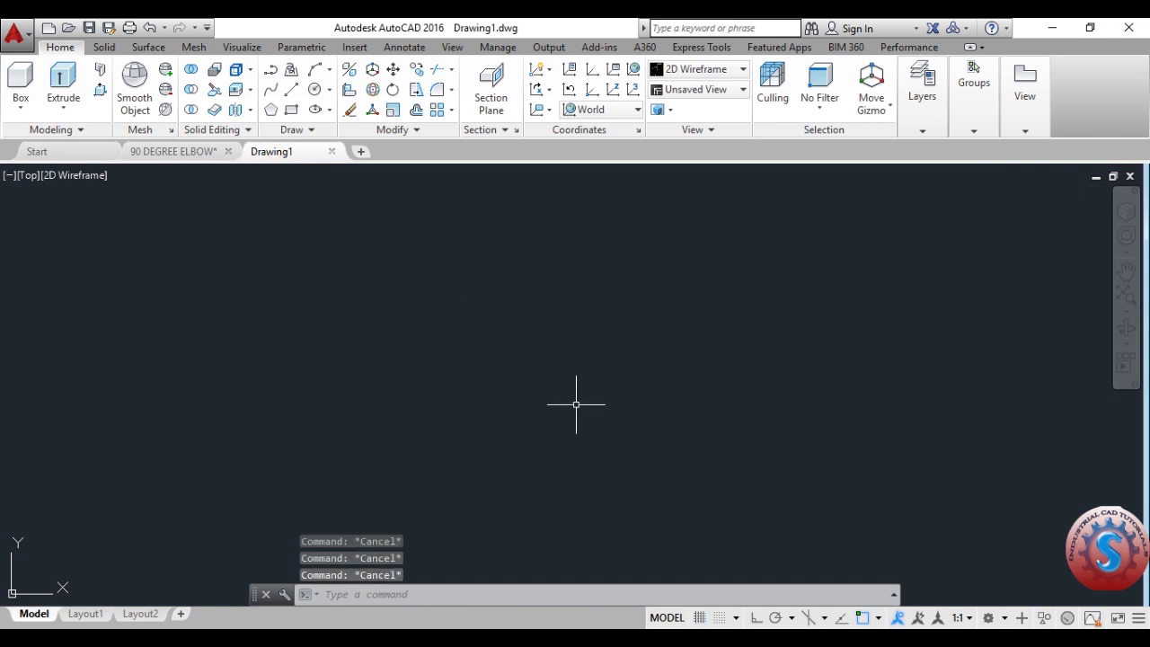
pyautogui.write('c')
pyautogui.press('Return')
pyautogui.click(525, 418)
pyautogui.write('R')
pyautogui.press('Return')
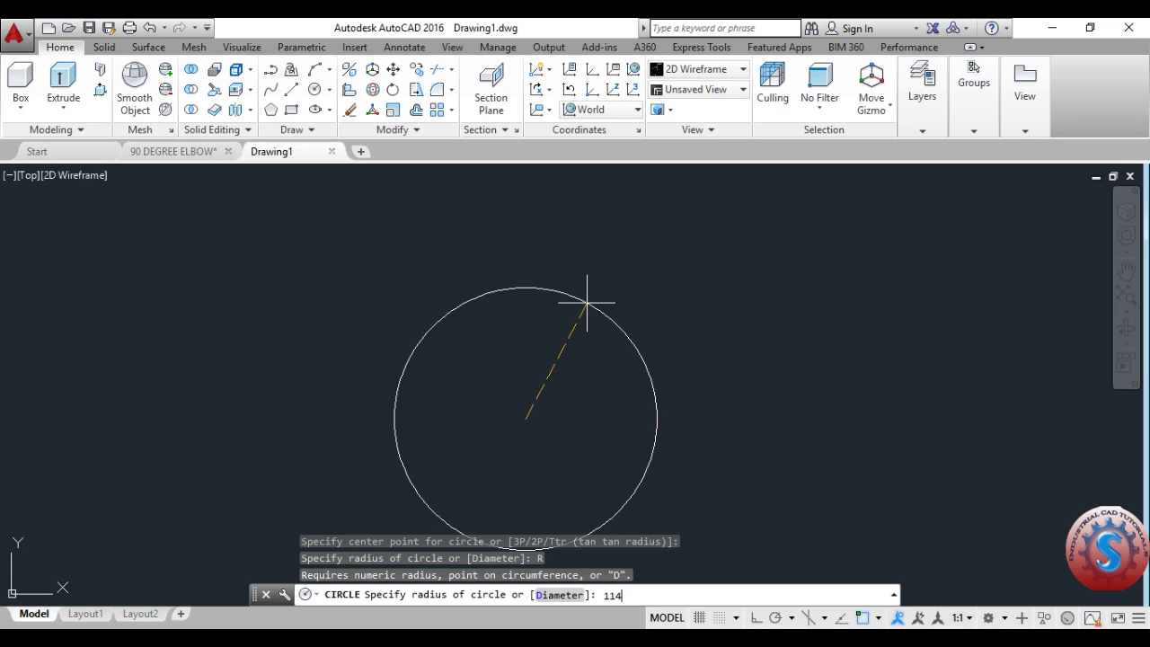
pyautogui.press('Return')
# Set UCSICON to Noorigin so the icon stops following the origin
pyautogui.scroll(-2, 623, 291)
pyautogui.scroll(3, 616, 249)
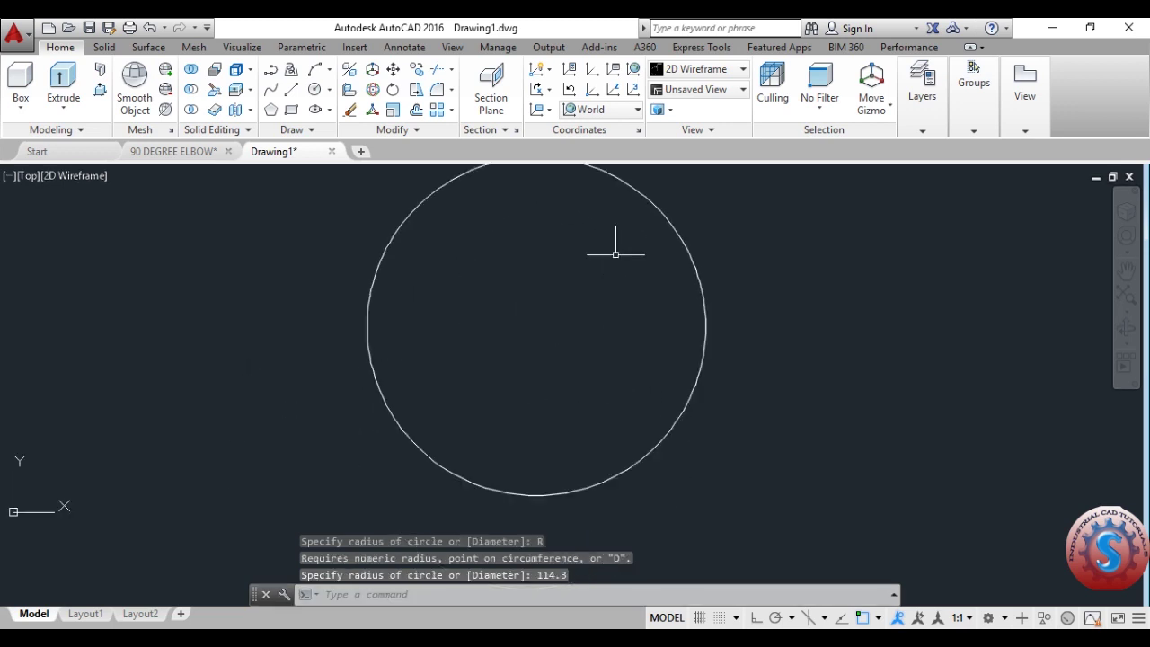
pyautogui.scroll(-1, 606, 279)
pyautogui.write('uc')
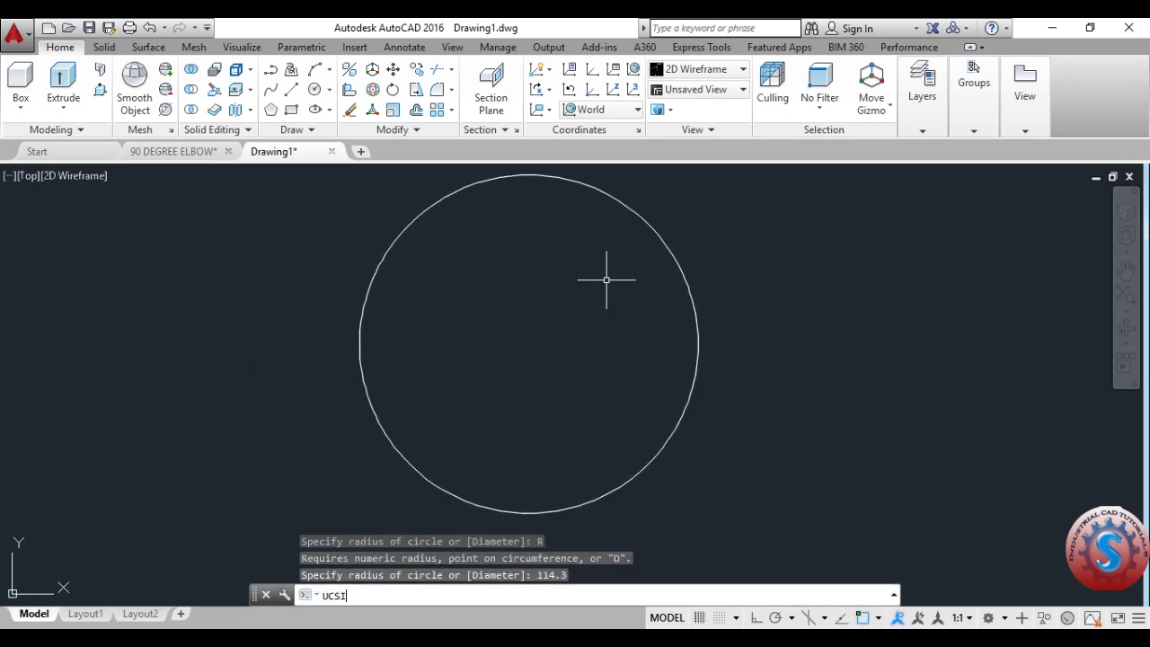
pyautogui.write('sico')
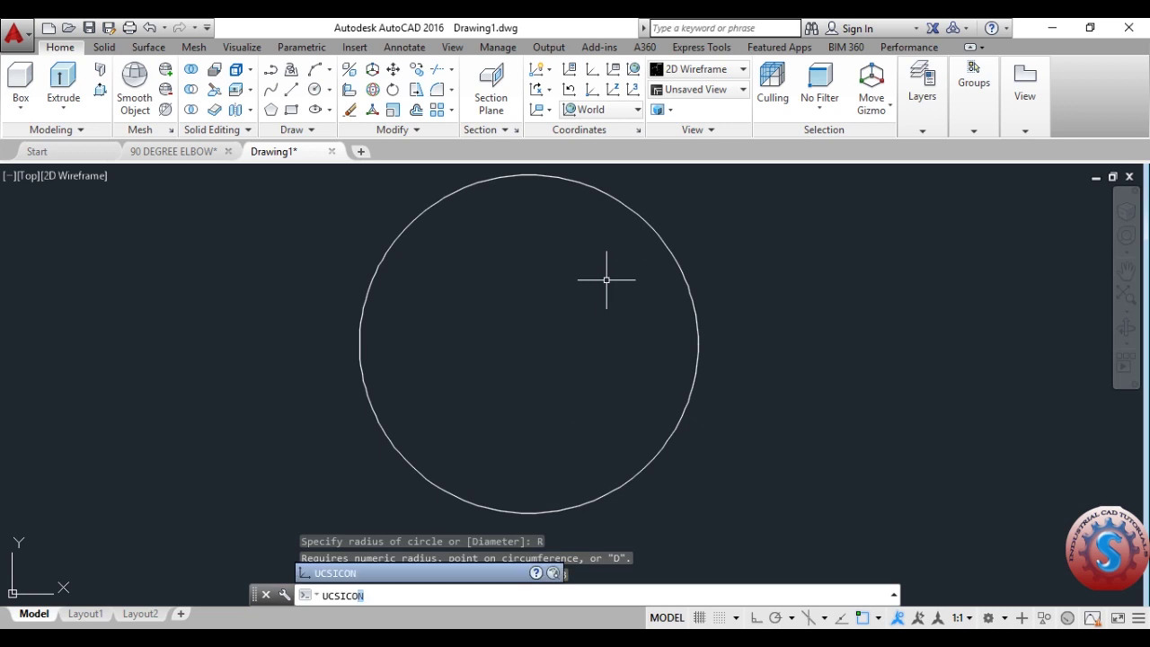
pyautogui.write('n')
pyautogui.press('Return')
pyautogui.press('Return')
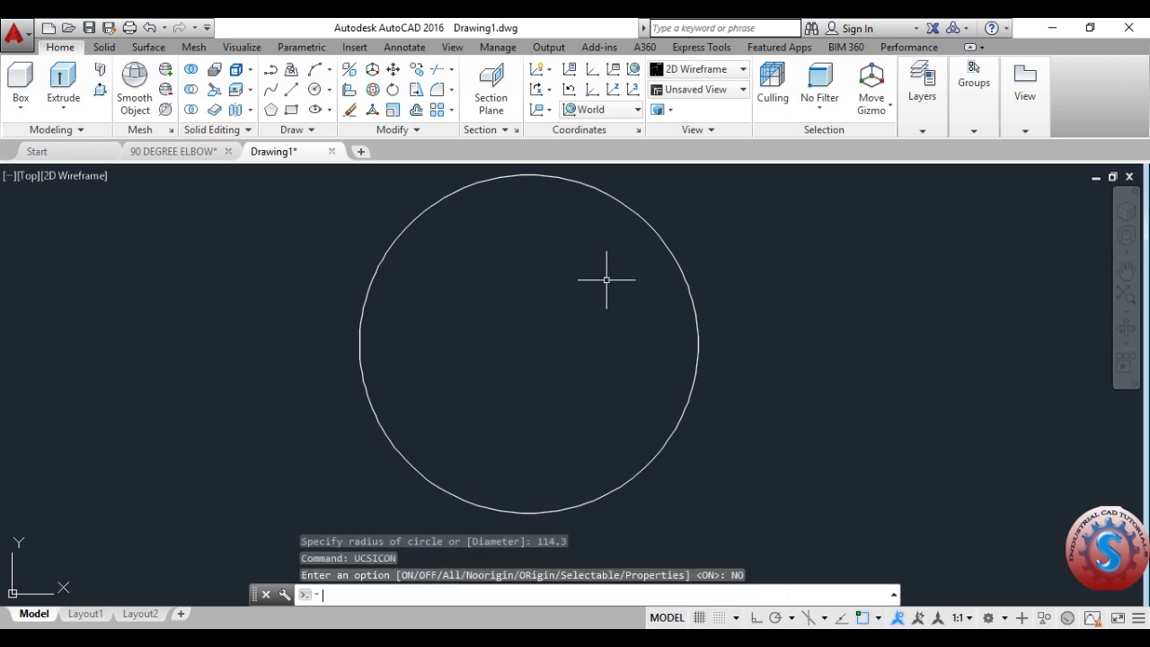
pyautogui.scroll(-4, 554, 297)
pyautogui.press('Escape')
pyautogui.press('Escape')
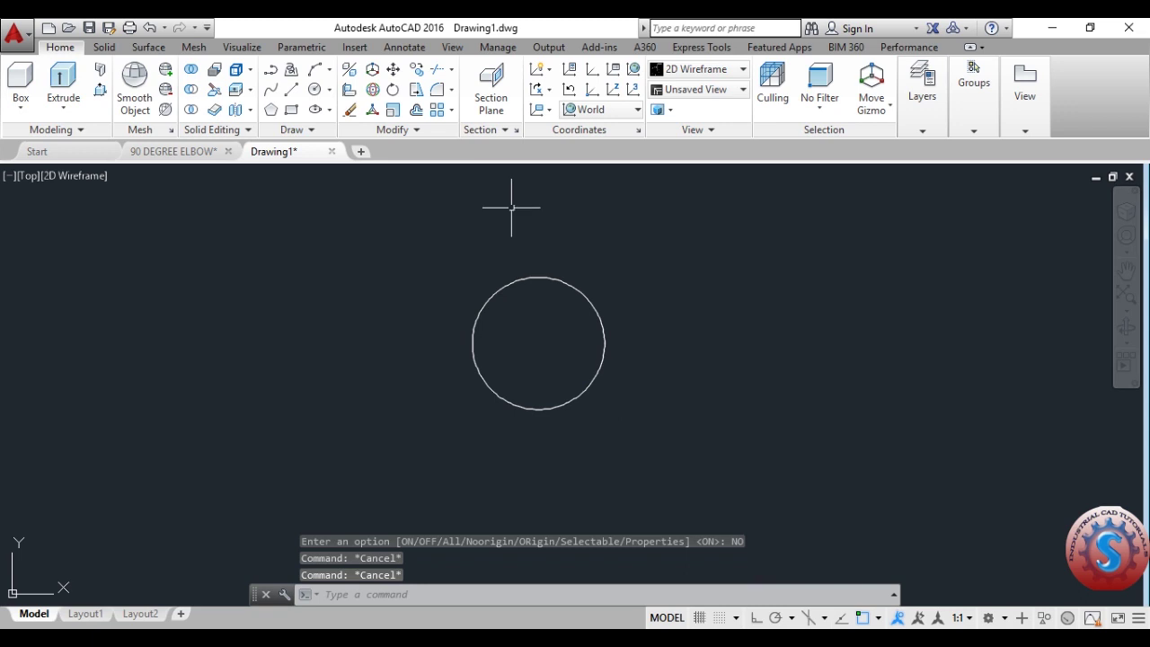
pyautogui.scroll(2, 513, 227)
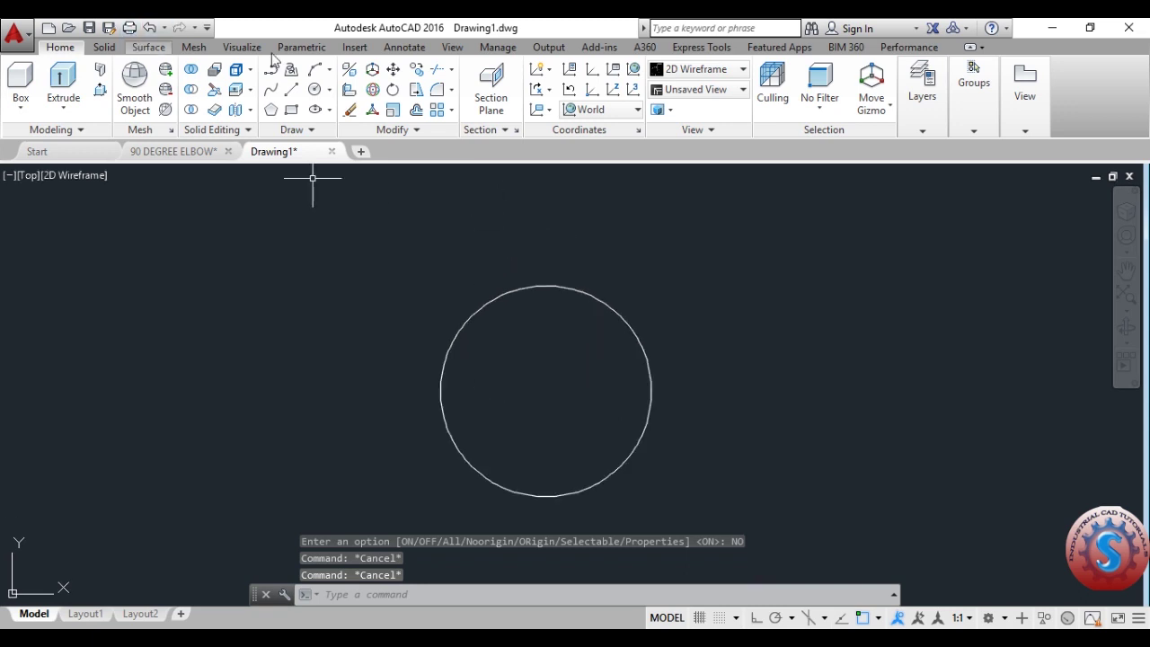
# Add an R114,3 radius dimension to the circle
pyautogui.click(415, 51)
pyautogui.click(364, 110)
pyautogui.click(370, 148)
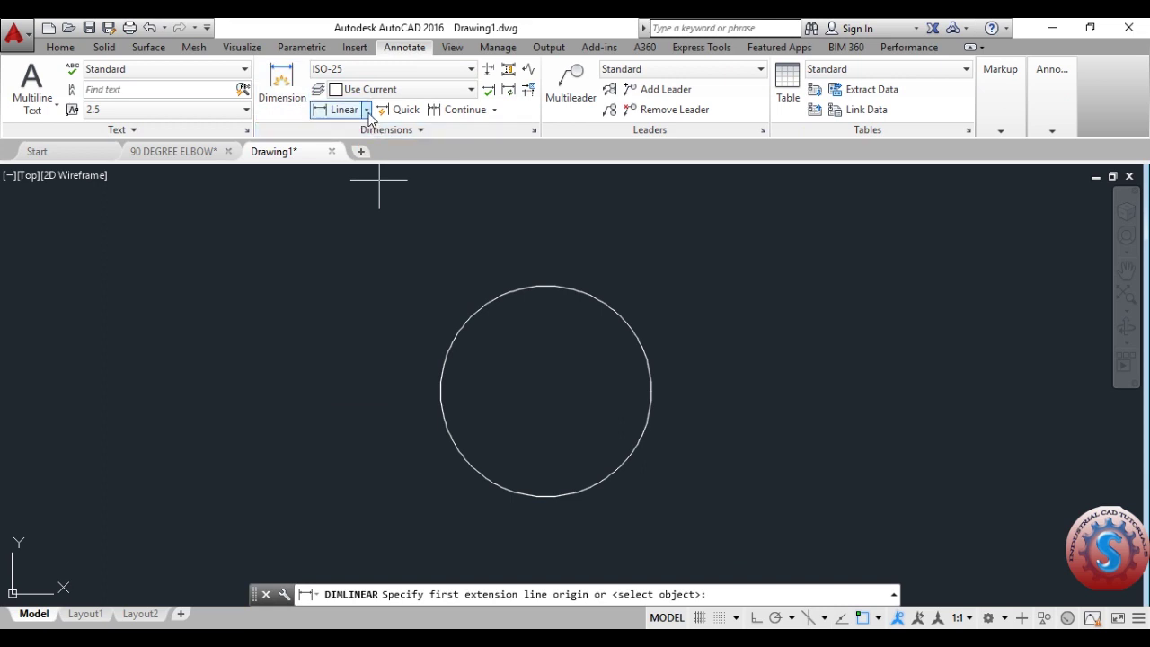
pyautogui.click(368, 110)
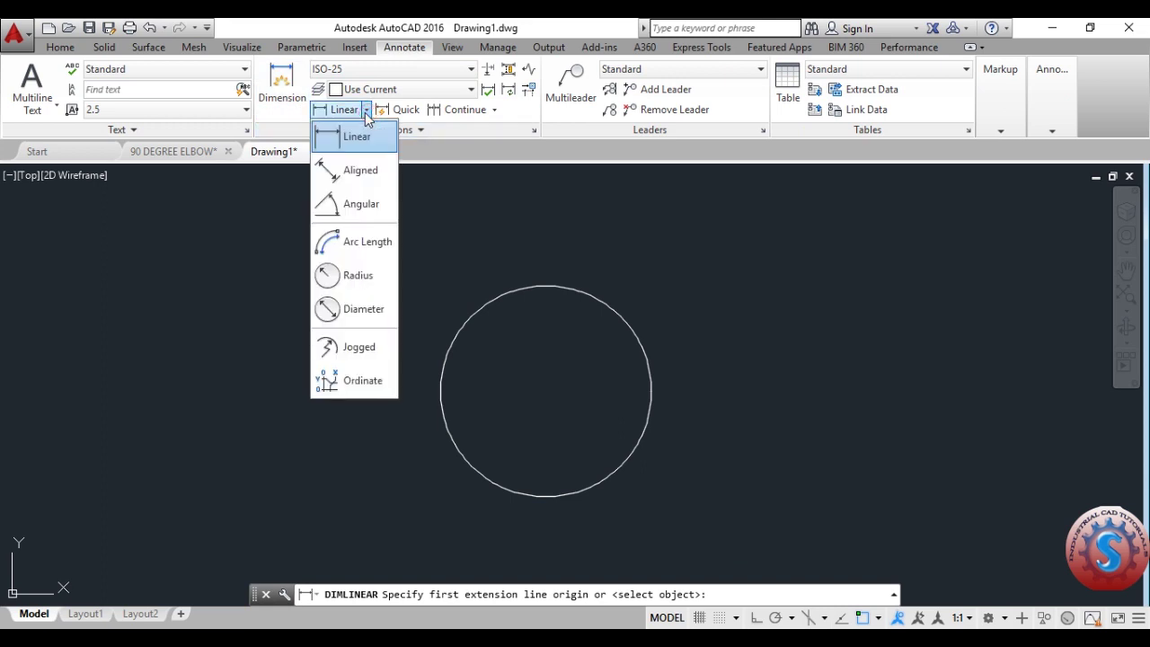
pyautogui.click(368, 281)
pyautogui.scroll(2, 597, 301)
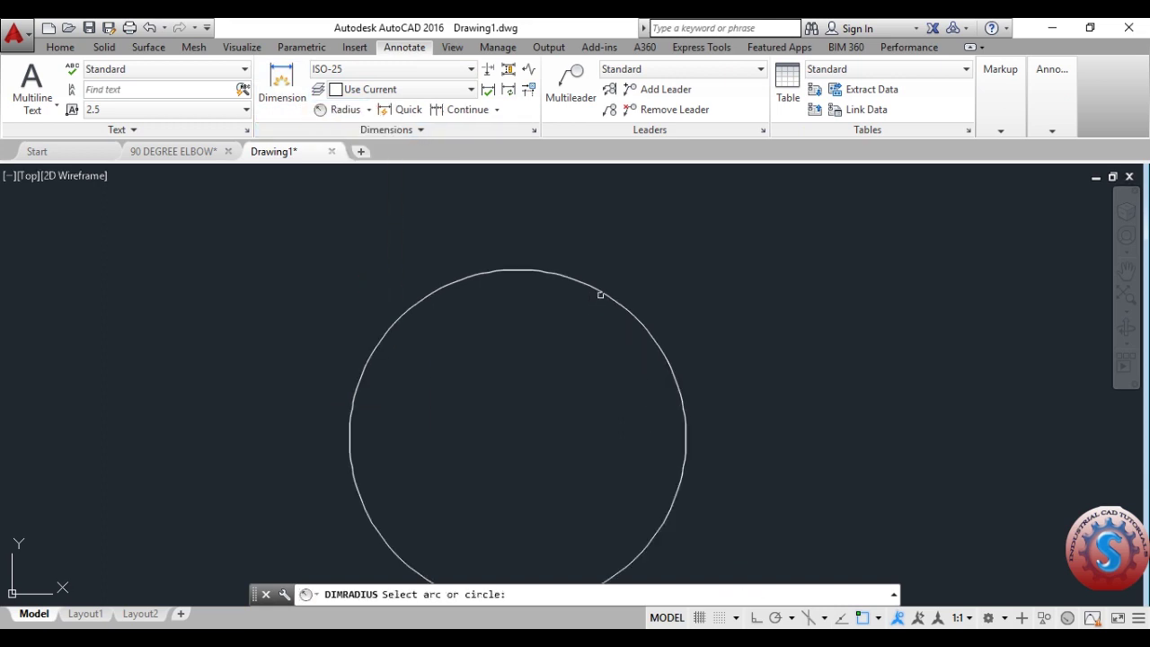
pyautogui.click(600, 295)
pyautogui.click(654, 243)
pyautogui.scroll(-5, 626, 301)
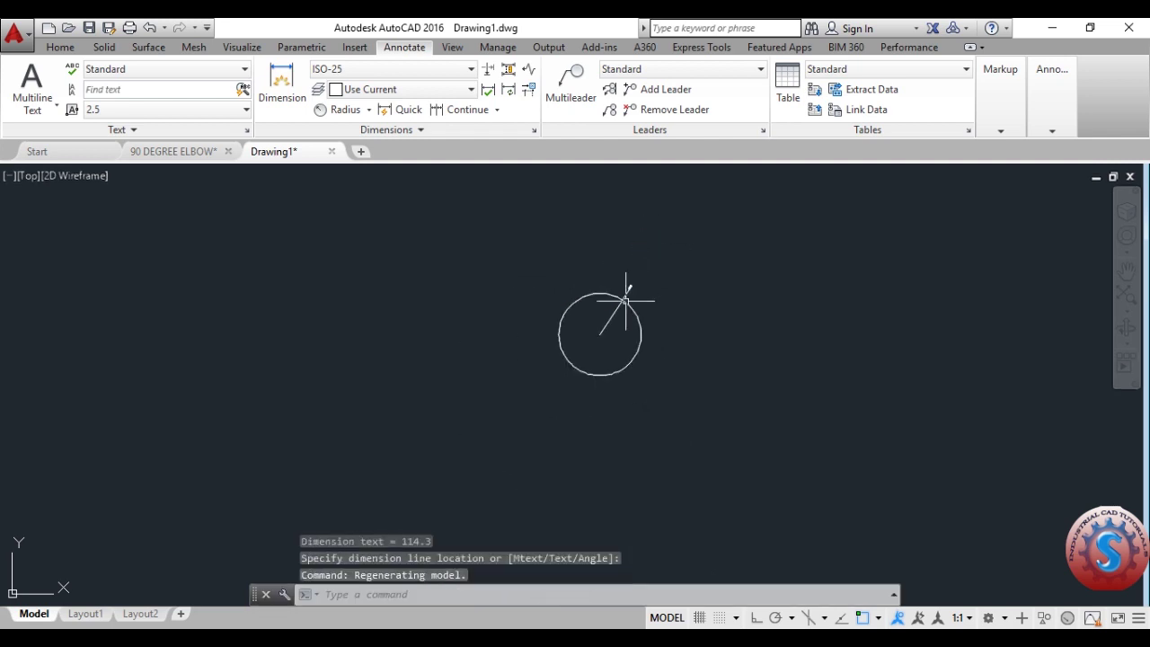
pyautogui.scroll(6, 600, 312)
# Open the ISO-25 dimension style for modification in the Dimension Style Manager
pyautogui.write('d')
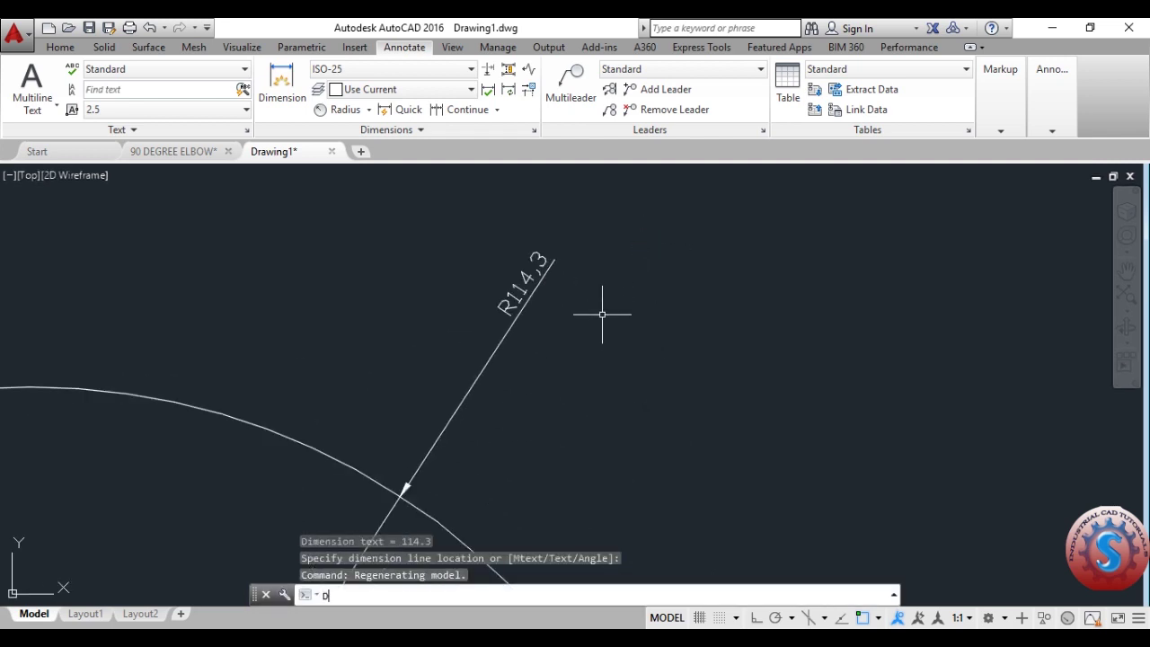
pyautogui.press('Return')
pyautogui.click(732, 297)
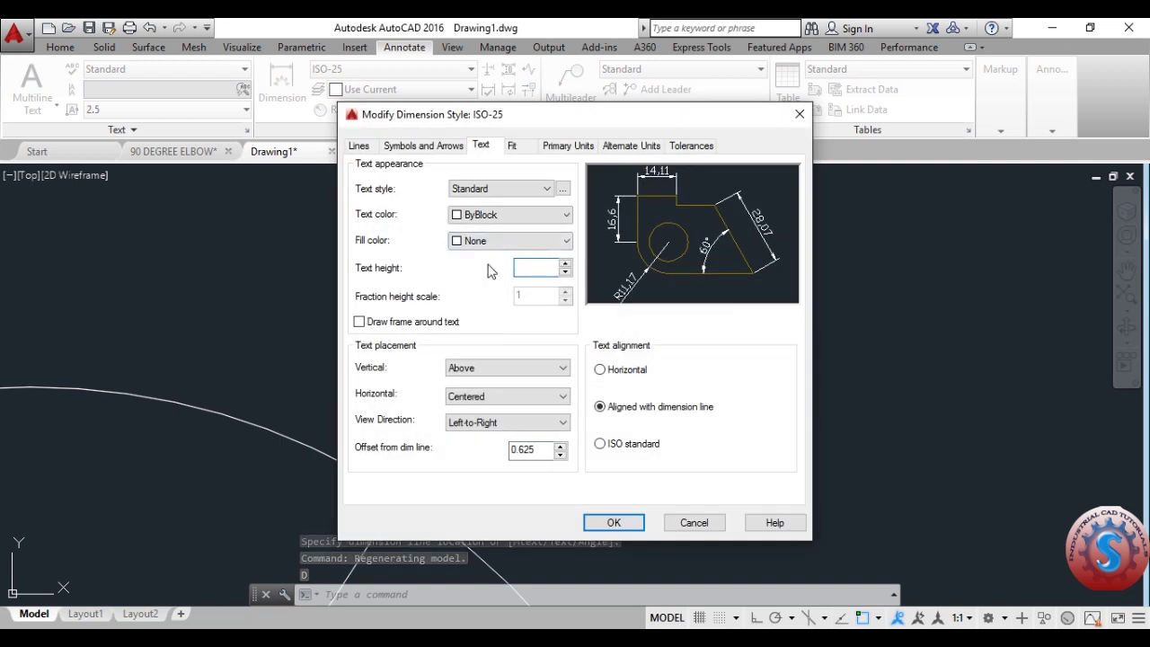
# Review the ISO-25 Symbols and Arrows settings and close the style manager
pyautogui.click(433, 145)
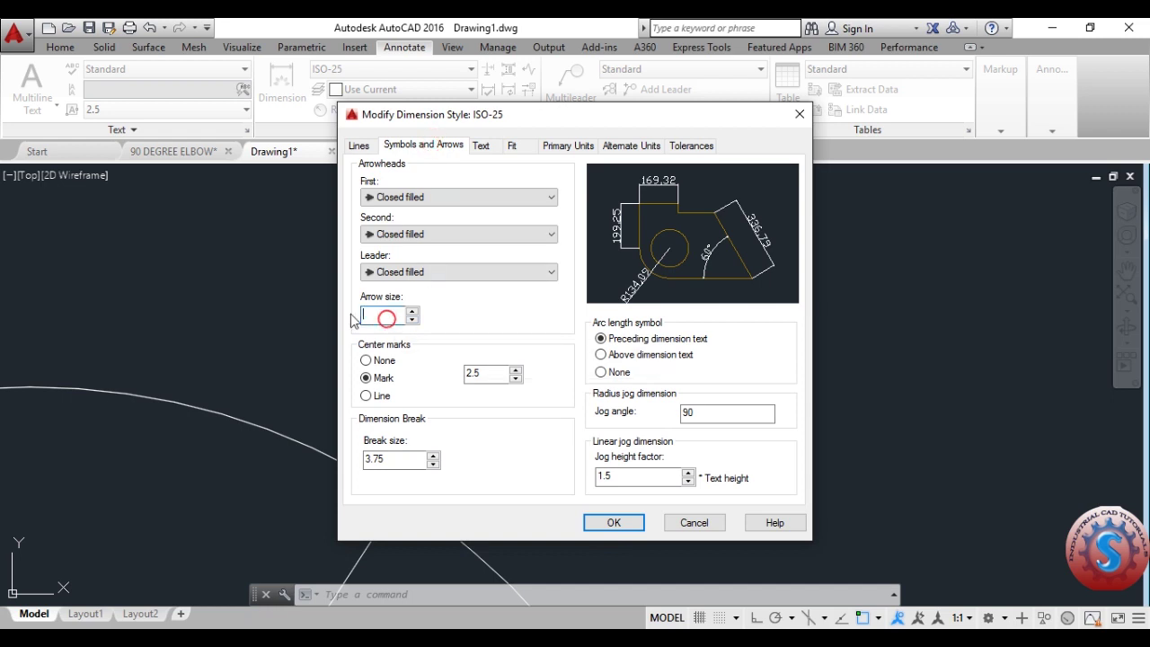
pyautogui.click(598, 523)
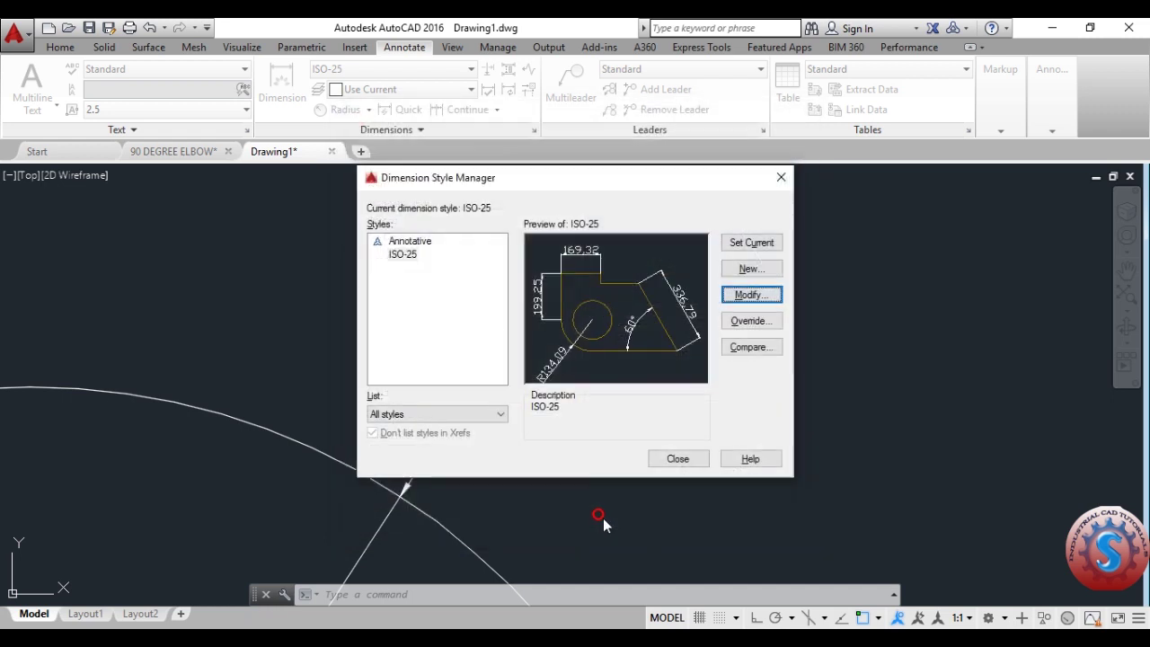
pyautogui.click(669, 458)
pyautogui.scroll(-5, 556, 456)
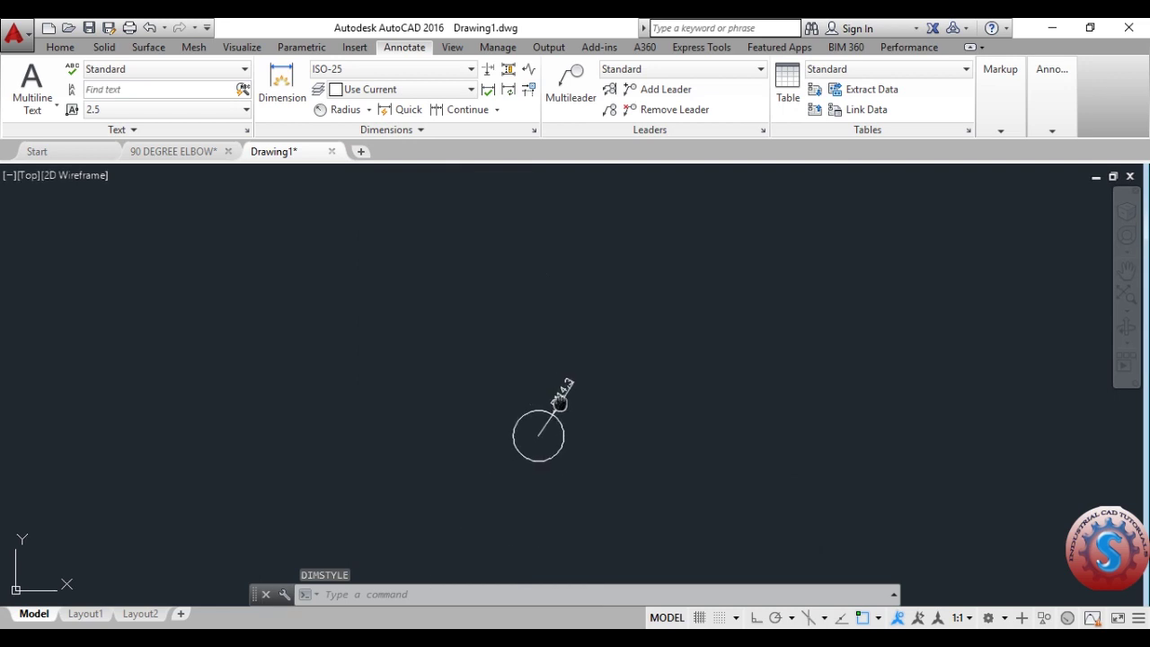
pyautogui.scroll(3, 614, 376)
# Open the R114,3 radius dimension text for editing, then cancel without changes
pyautogui.click(584, 396)
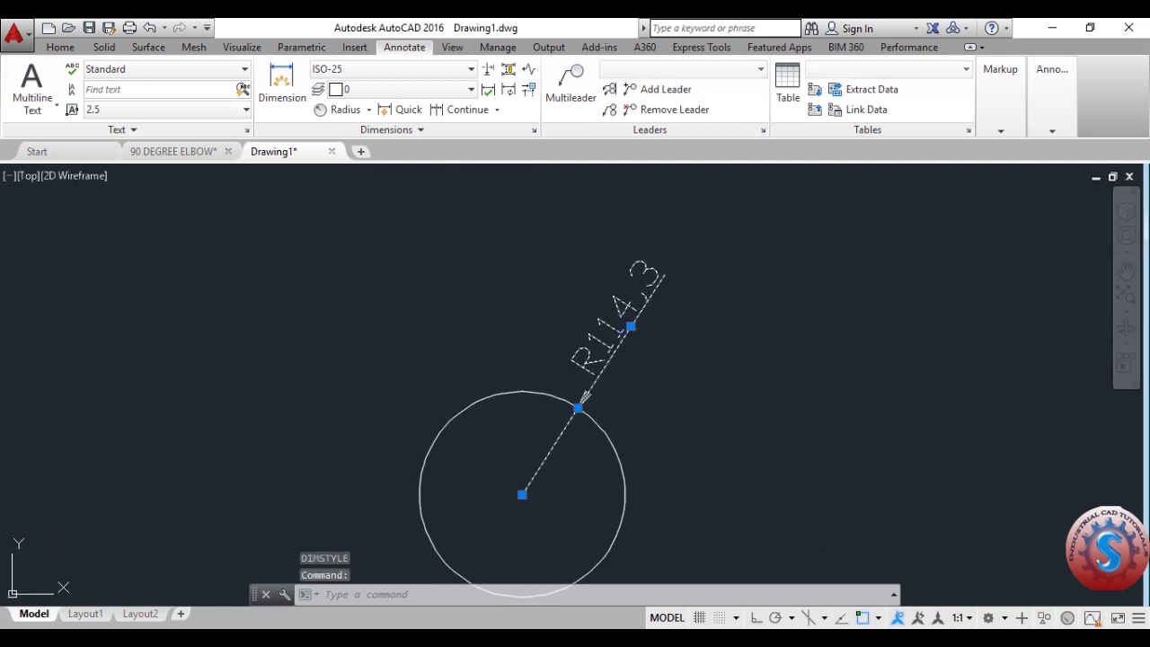
pyautogui.doubleClick(619, 330)
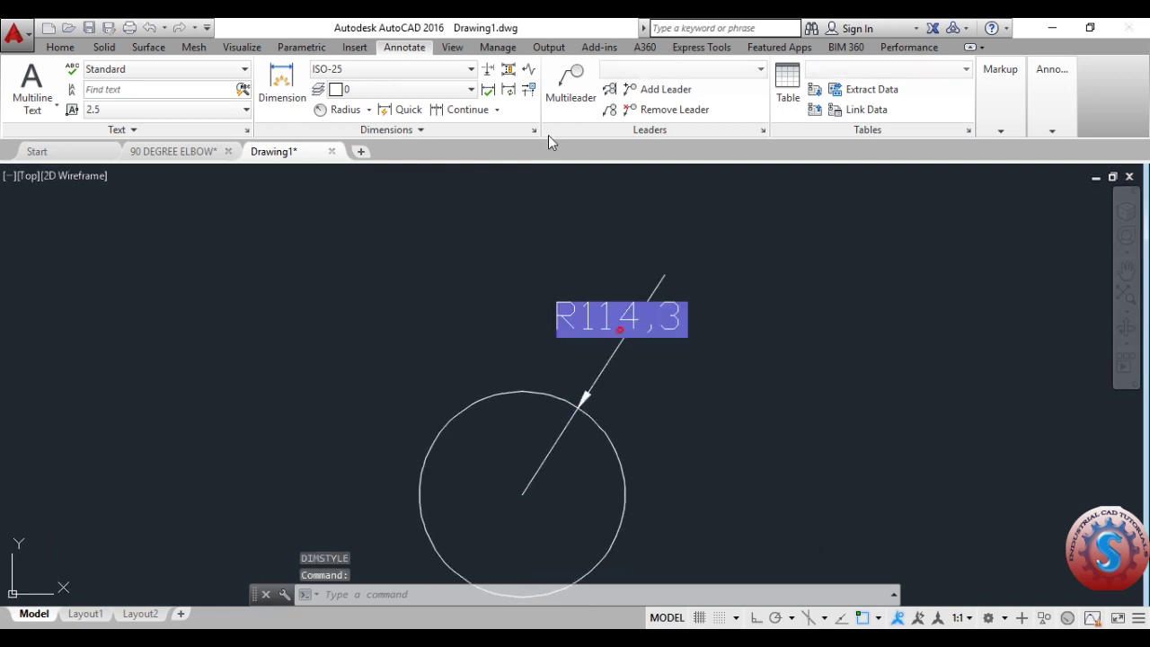
pyautogui.click(666, 410)
pyautogui.press('Escape')
pyautogui.doubleClick(584, 396)
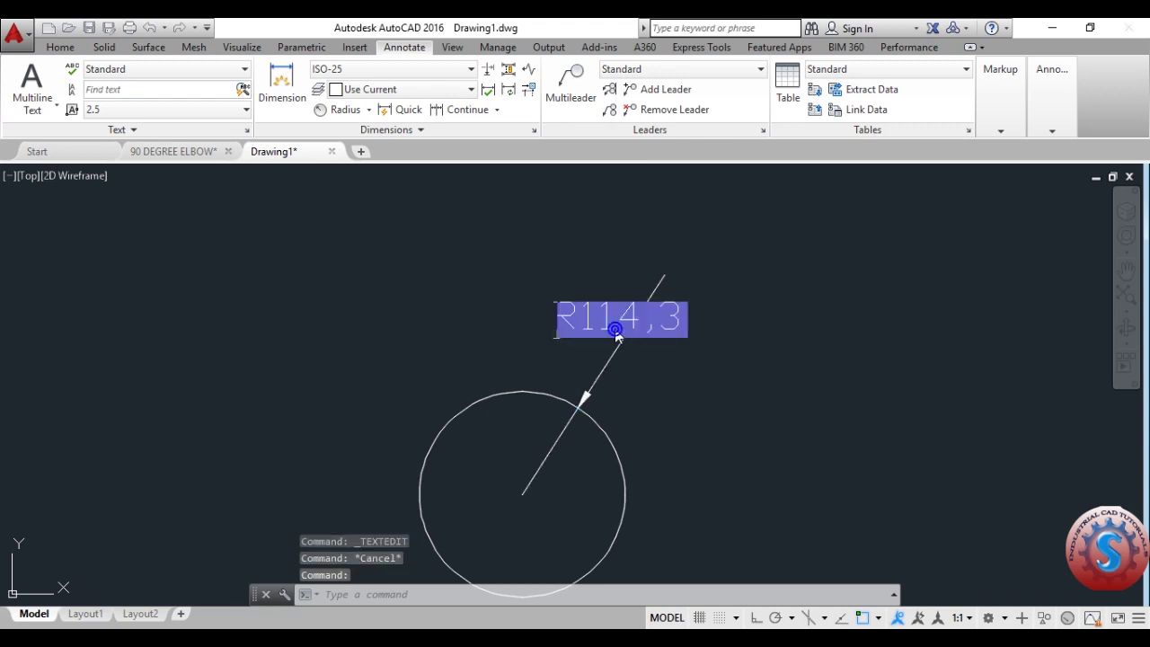
pyautogui.click(677, 368)
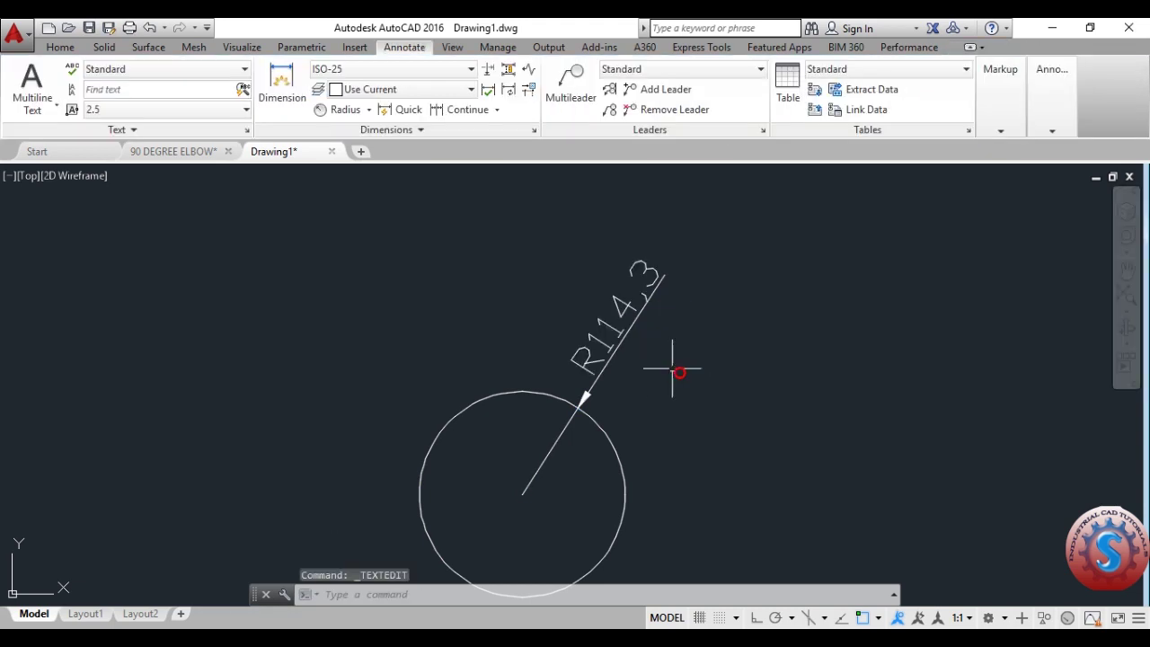
pyautogui.press('Escape')
# Change the ISO-25 dimension style's text height to 10 and apply it
pyautogui.write('d')
pyautogui.press('Return')
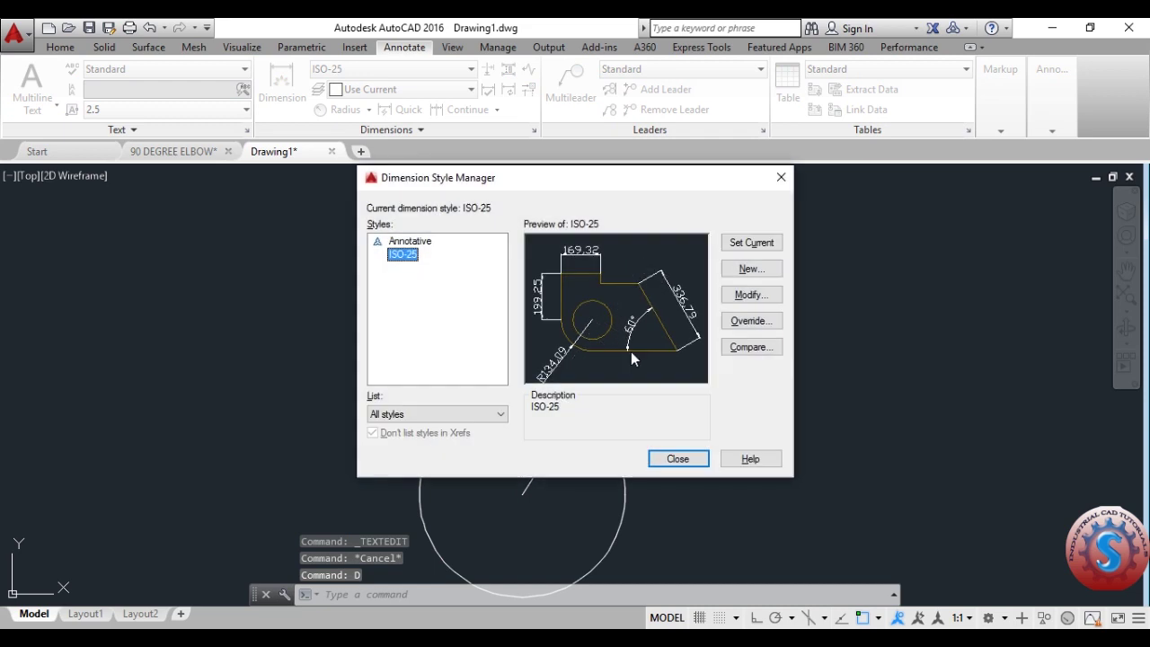
pyautogui.click(750, 295)
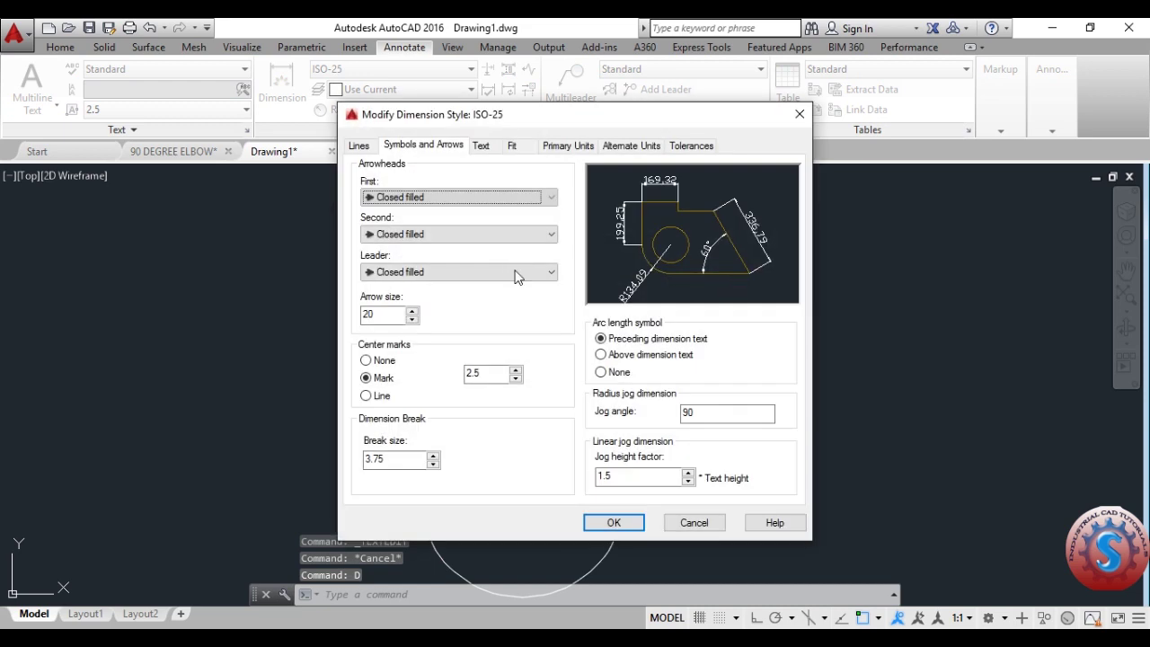
pyautogui.click(481, 145)
pyautogui.press('BackSpace')
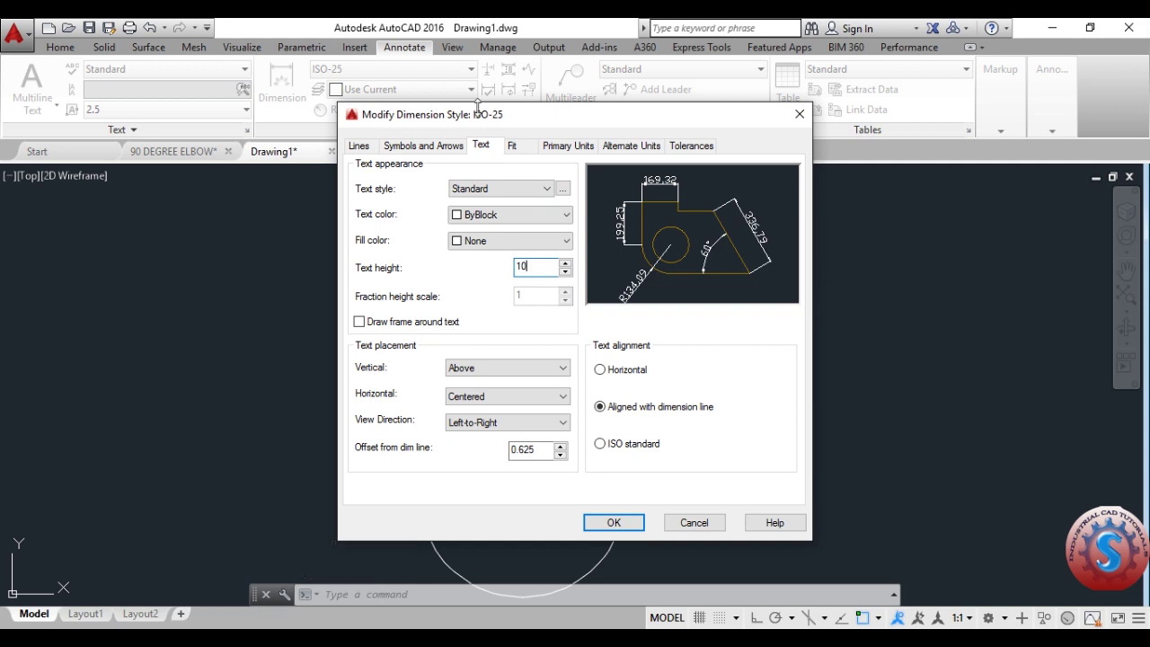
pyautogui.click(441, 147)
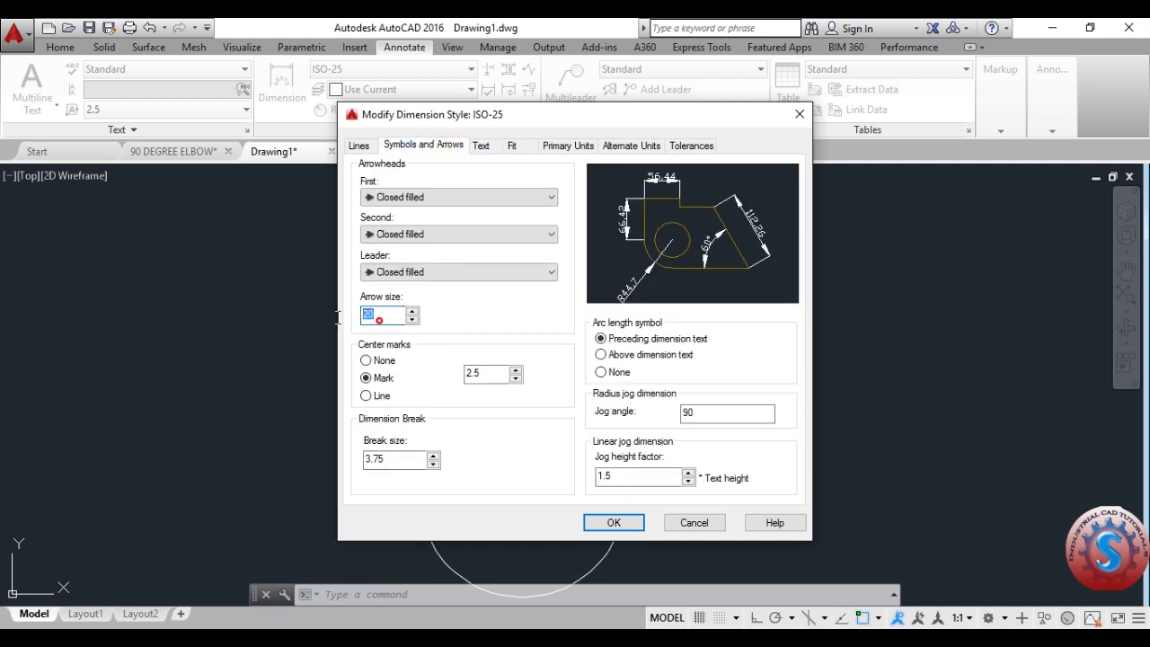
pyautogui.click(613, 523)
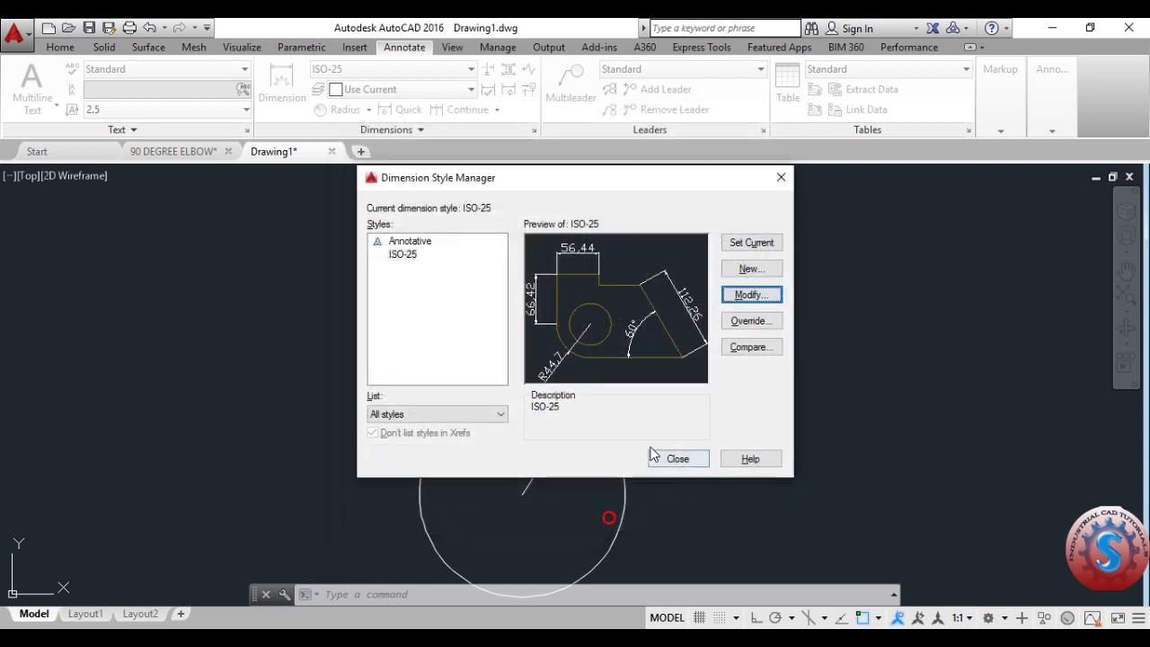
pyautogui.click(677, 459)
pyautogui.scroll(2, 611, 449)
pyautogui.scroll(-2, 575, 378)
pyautogui.scroll(3, 575, 310)
pyautogui.scroll(-4, 575, 310)
pyautogui.scroll(2, 557, 350)
# Draw lines from the circle's left quadrant to its centre and up to its top quadrant
pyautogui.scroll(-1, 518, 368)
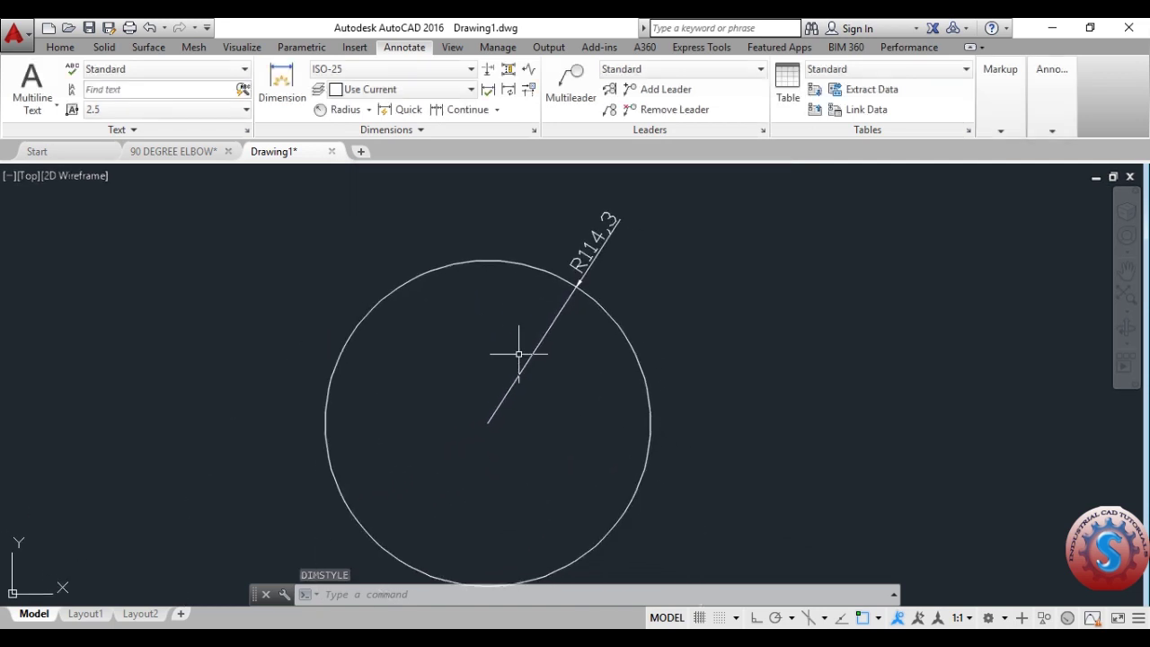
pyautogui.moveTo(520, 356); pyautogui.dragTo(551, 357, button='middle')
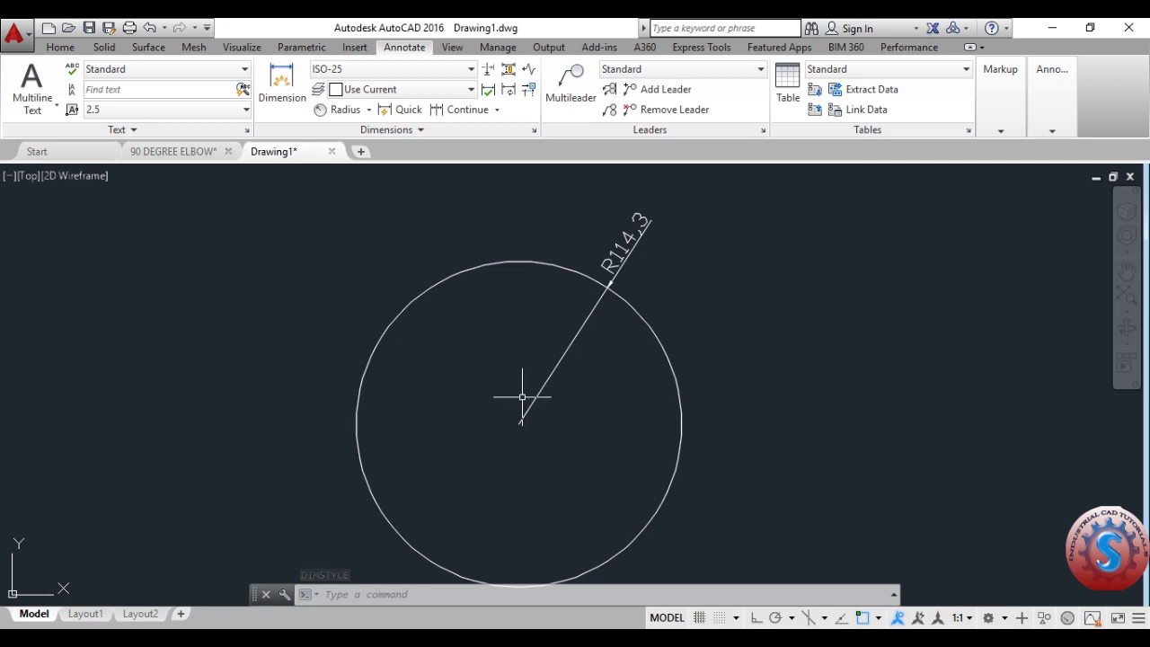
pyautogui.moveTo(522, 397)
pyautogui.mouseDown(button='middle')
pyautogui.moveTo(521, 378)
pyautogui.moveTo(522, 389)
pyautogui.mouseUp(button='middle')
pyautogui.write('l')
pyautogui.press('Return')
pyautogui.click(358, 419)
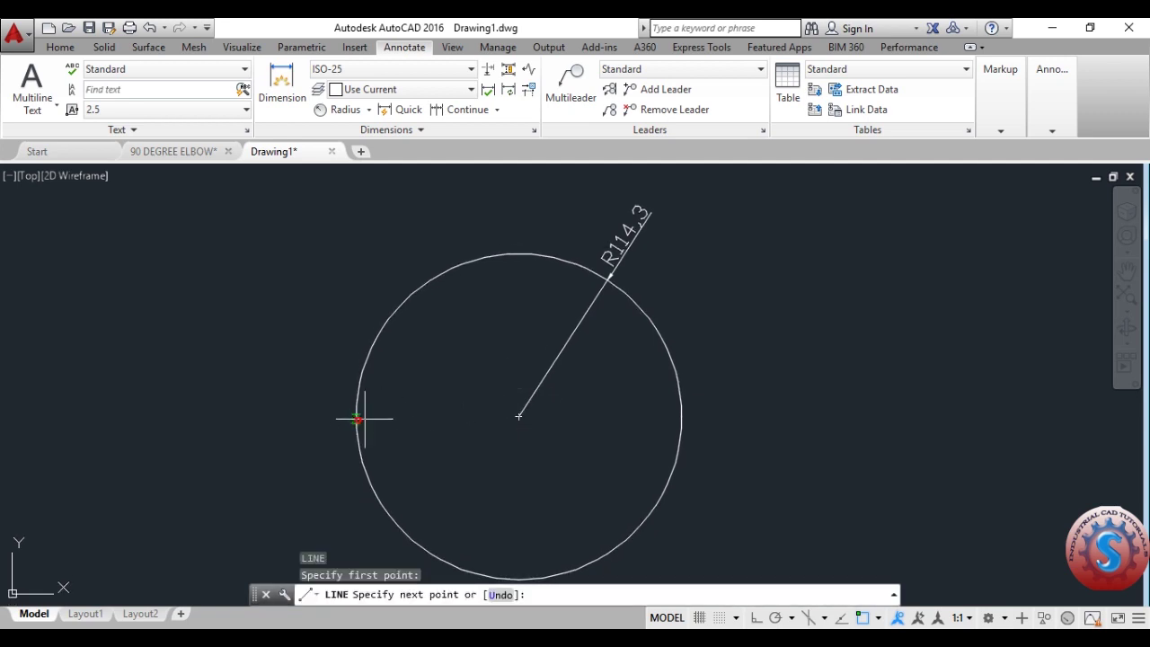
pyautogui.click(520, 416)
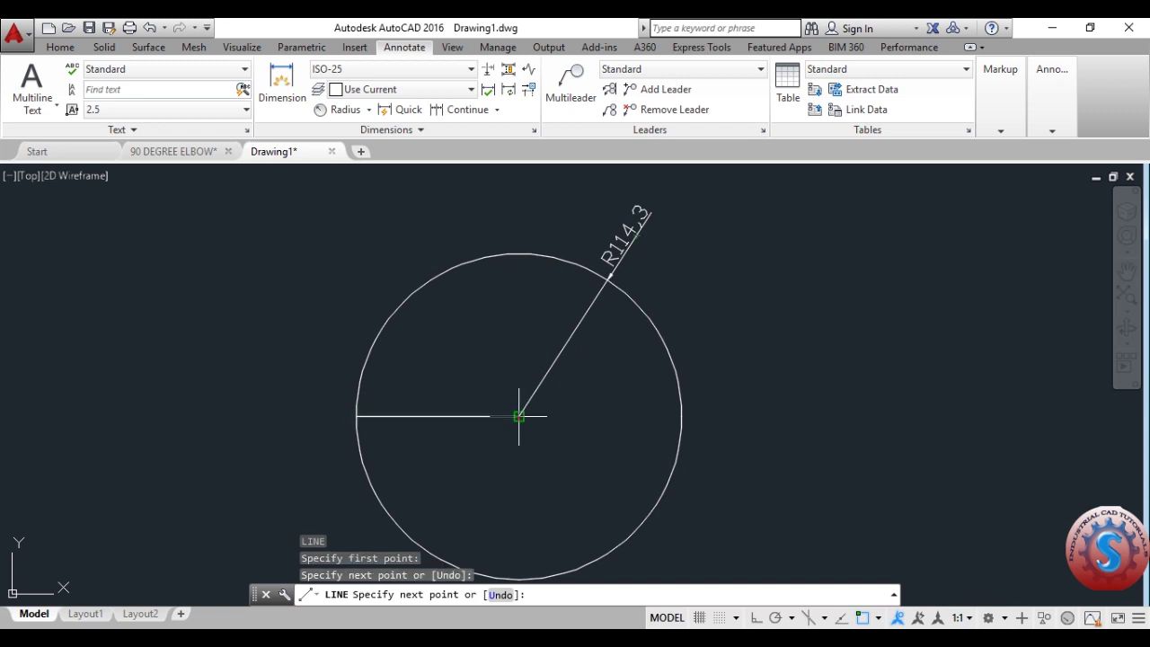
pyautogui.click(518, 253)
pyautogui.press('Escape')
# Add a 114,3 linear dimension from the left edge to the centre, then delete it
pyautogui.moveTo(668, 380); pyautogui.dragTo(685, 375, button='middle')
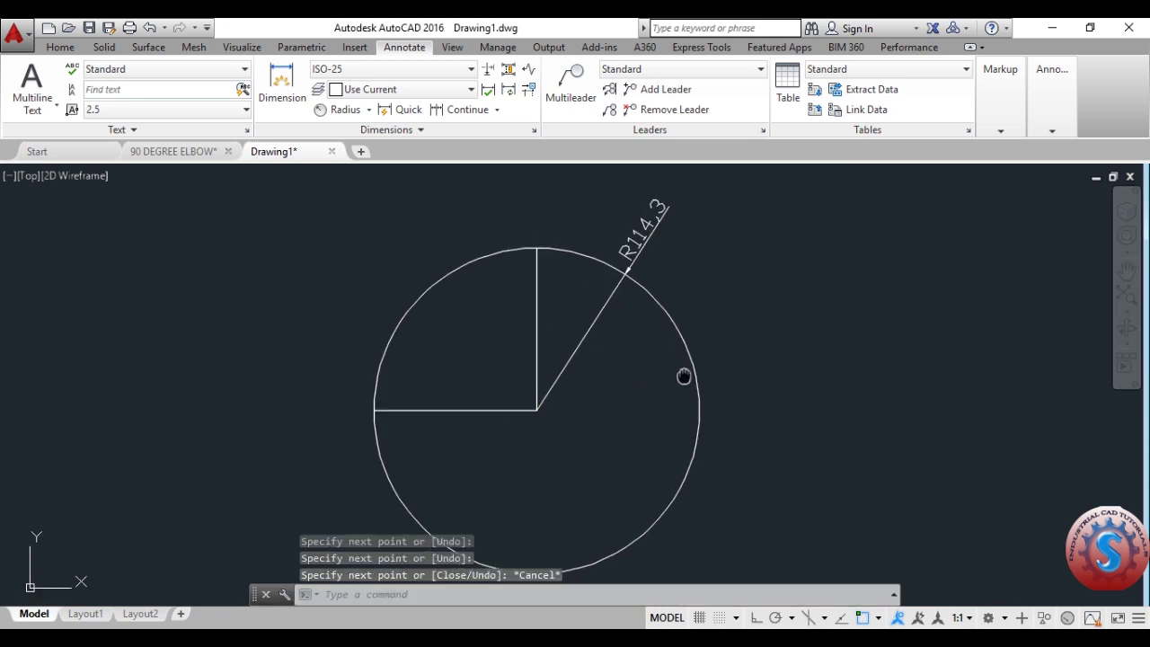
pyautogui.click(369, 109)
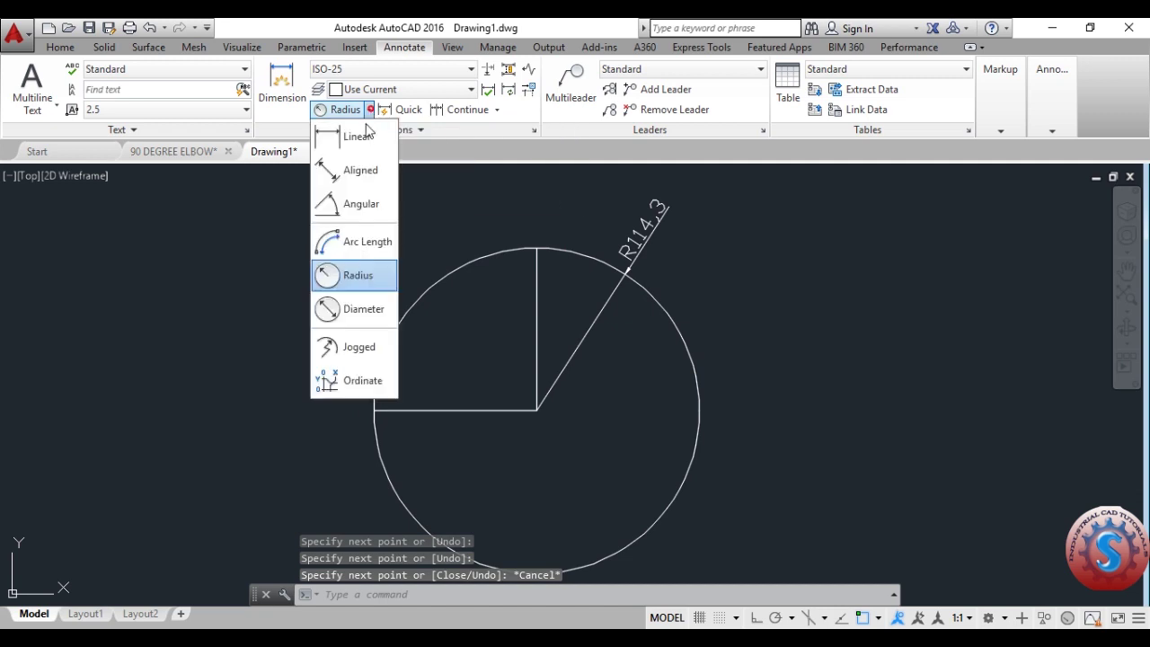
pyautogui.click(355, 134)
pyautogui.click(375, 410)
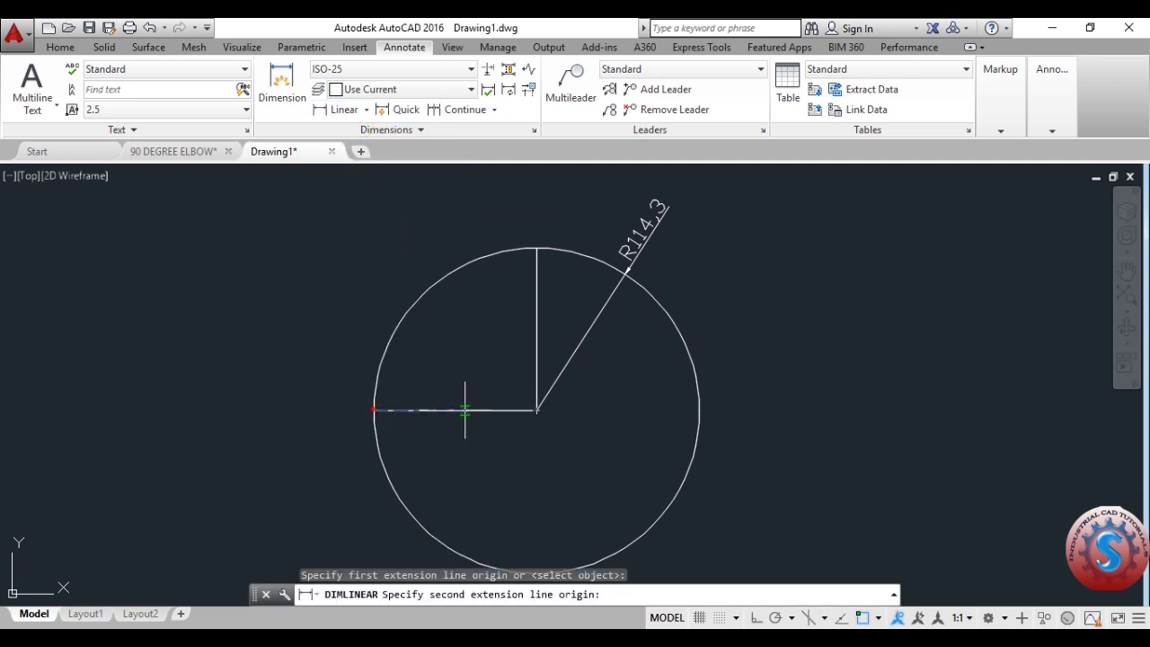
pyautogui.click(537, 411)
pyautogui.click(517, 444)
pyautogui.click(492, 497)
pyautogui.click(467, 435)
pyautogui.press('Delete')
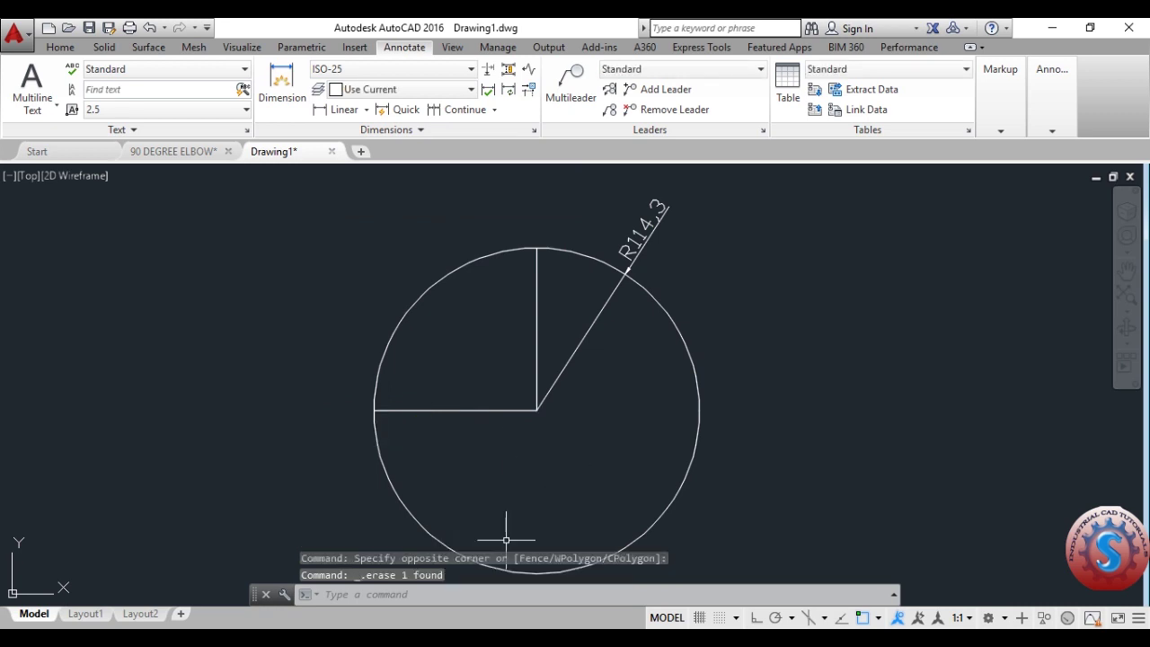
# Switch to the 90 DEGREE ELBOW drawing and bring its dimensions into view
pyautogui.click(188, 151)
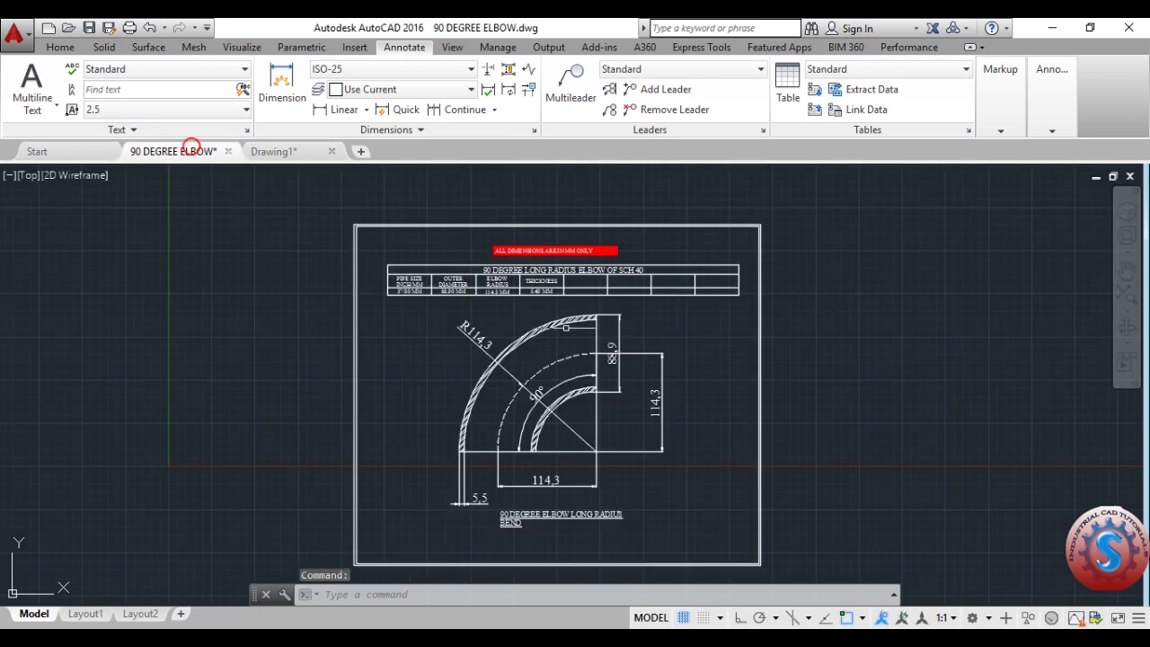
pyautogui.scroll(5, 503, 377)
pyautogui.scroll(-8, 540, 350)
pyautogui.scroll(4, 602, 298)
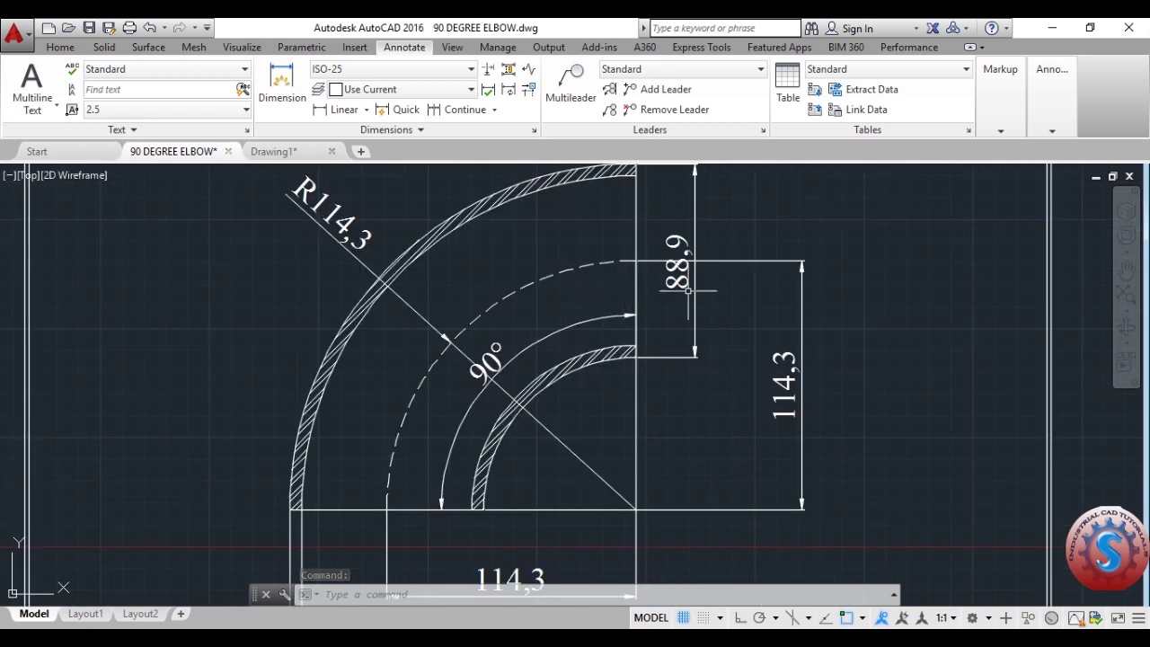
pyautogui.scroll(-3, 646, 297)
pyautogui.moveTo(646, 297); pyautogui.dragTo(561, 360, button='middle')
pyautogui.scroll(3, 611, 318)
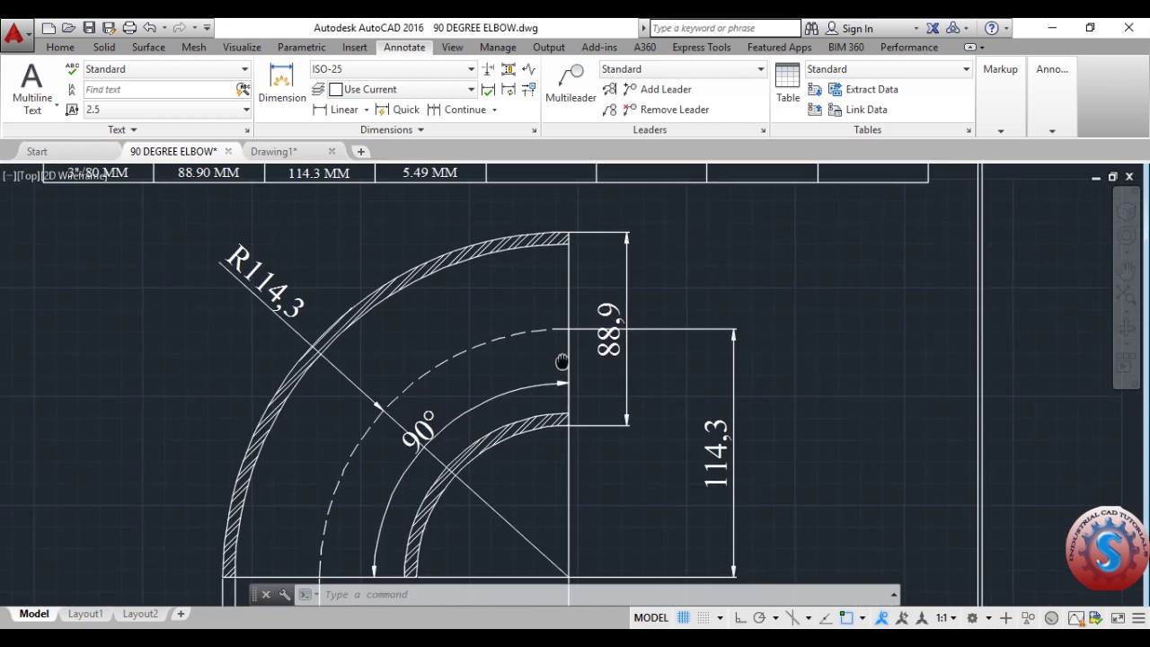
pyautogui.scroll(-2, 639, 257)
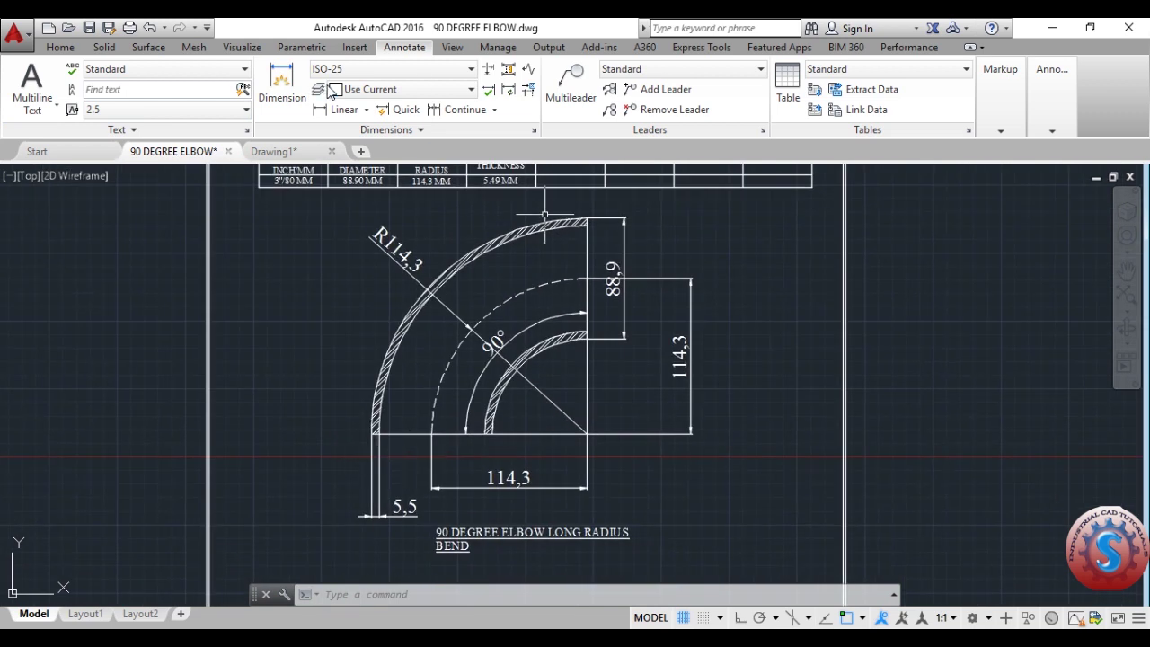
# Add a 77,9 vertical linear dimension beside the 88,9 one, then minimize AutoCAD
pyautogui.click(366, 109)
pyautogui.click(370, 143)
pyautogui.scroll(2, 586, 236)
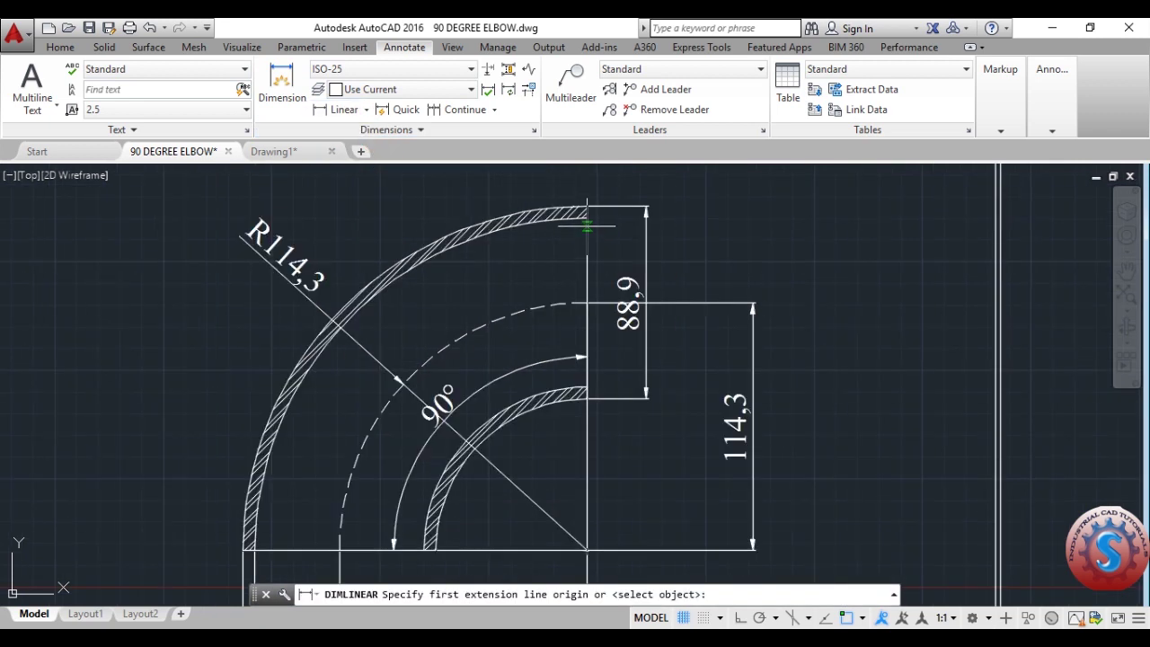
pyautogui.click(585, 217)
pyautogui.click(585, 388)
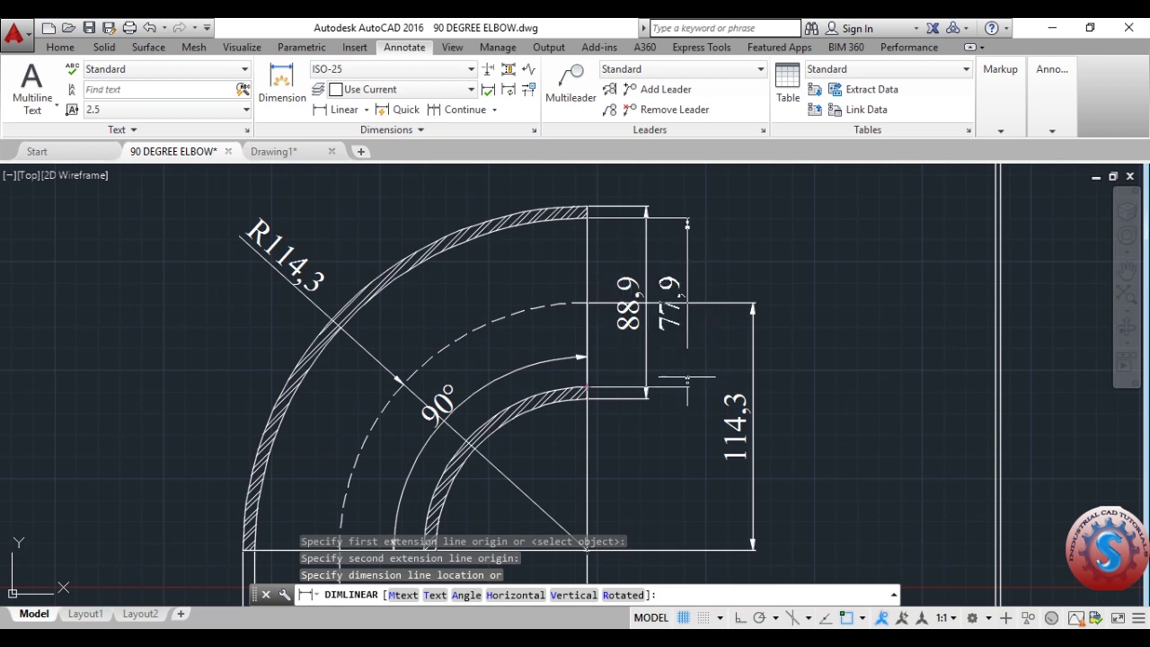
pyautogui.click(686, 379)
pyautogui.scroll(-2, 649, 321)
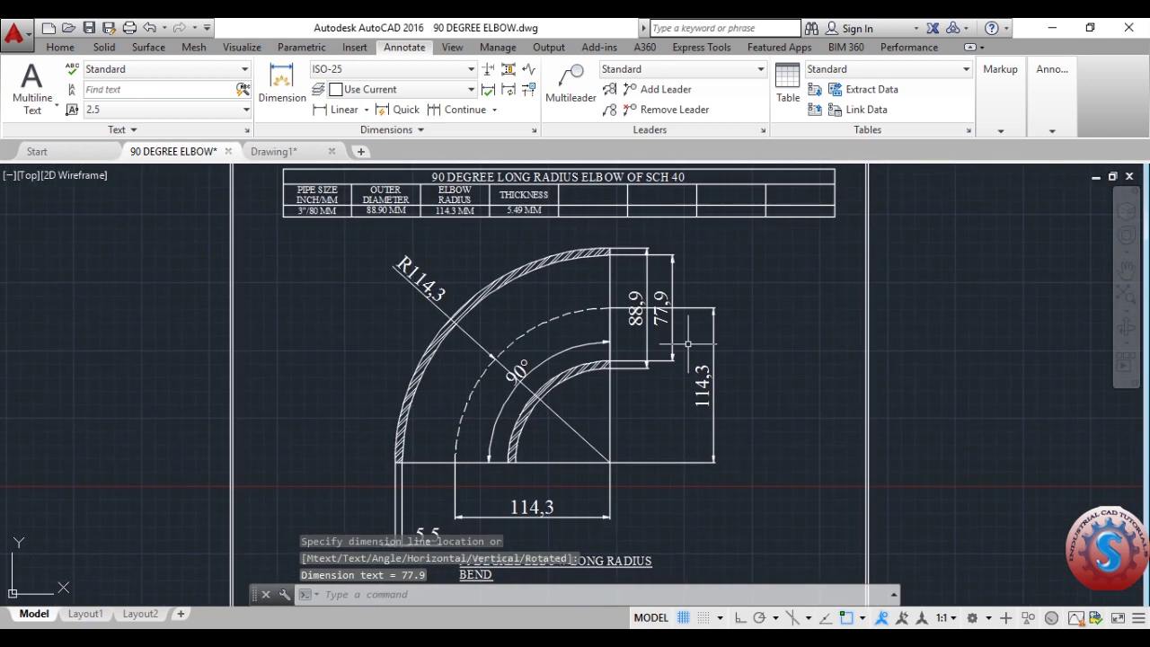
pyautogui.scroll(2, 659, 340)
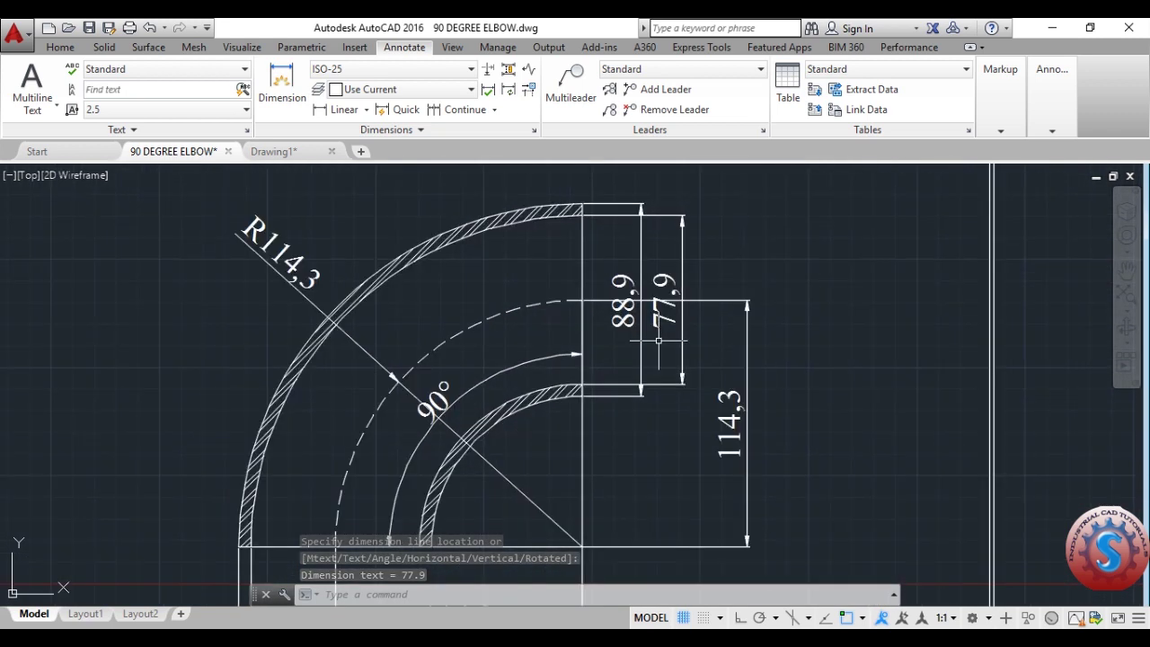
pyautogui.scroll(-3, 659, 340)
pyautogui.scroll(2, 659, 343)
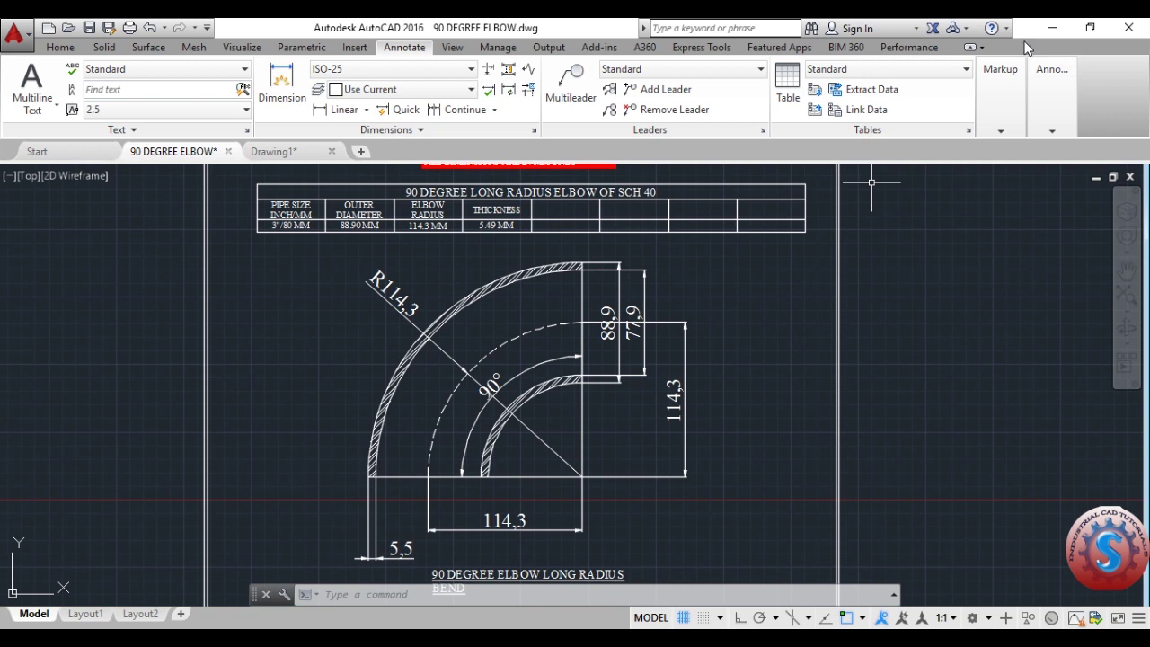
pyautogui.click(1055, 28)
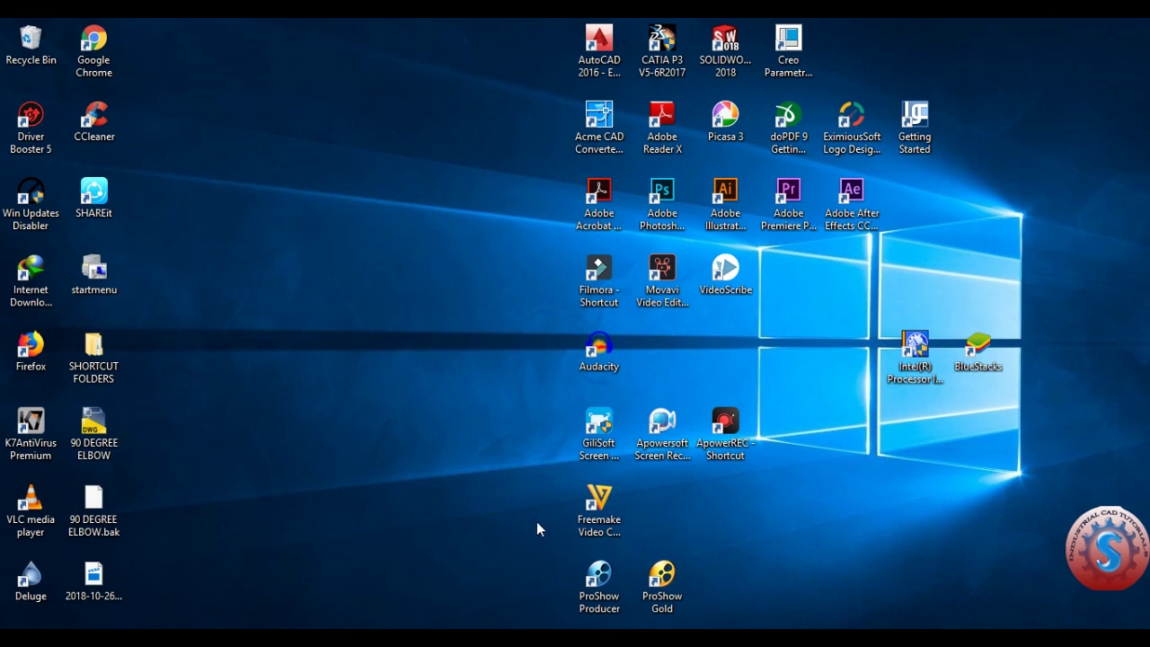
# Switch back to Drawing1 and recentre the view on the circle
pyautogui.moveTo(474, 640)
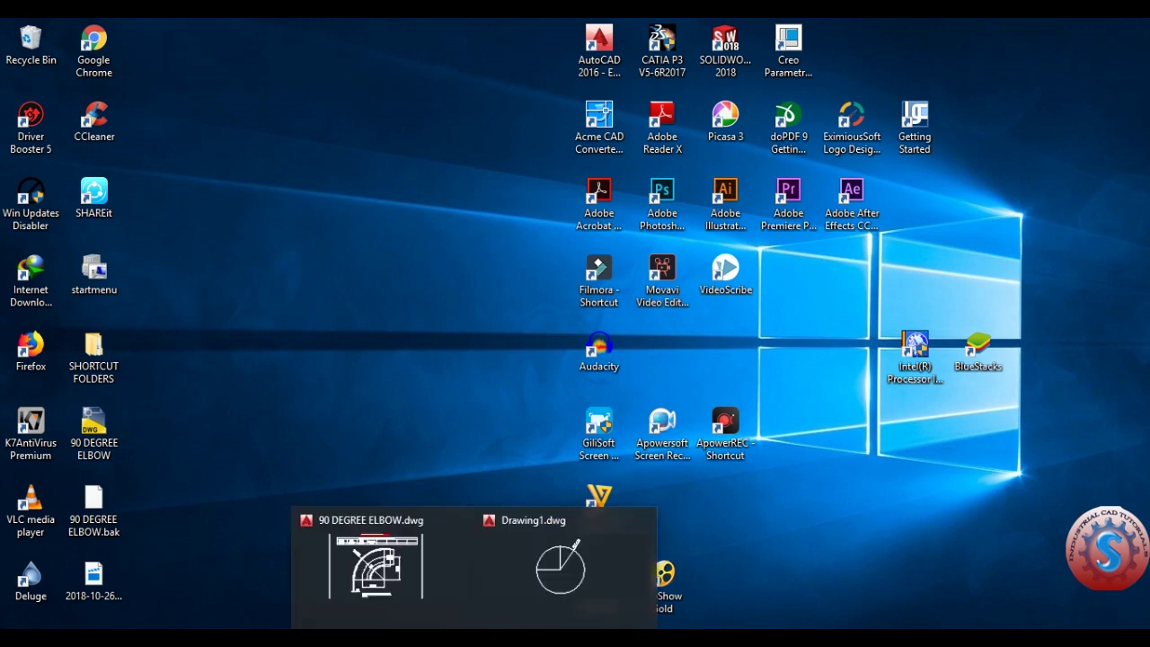
pyautogui.click(517, 568)
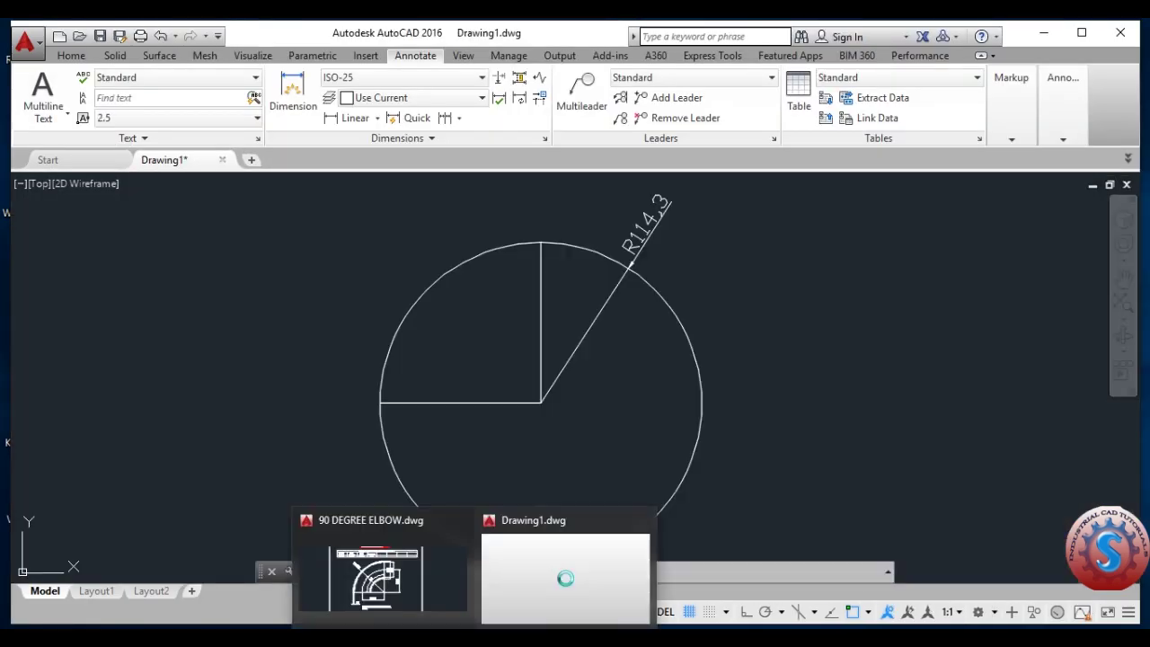
pyautogui.scroll(-4, 543, 401)
pyautogui.scroll(4, 546, 401)
pyautogui.moveTo(547, 401)
pyautogui.mouseDown(button='middle')
pyautogui.moveTo(530, 404)
pyautogui.moveTo(549, 400)
pyautogui.mouseUp(button='middle')
pyautogui.click(639, 236)
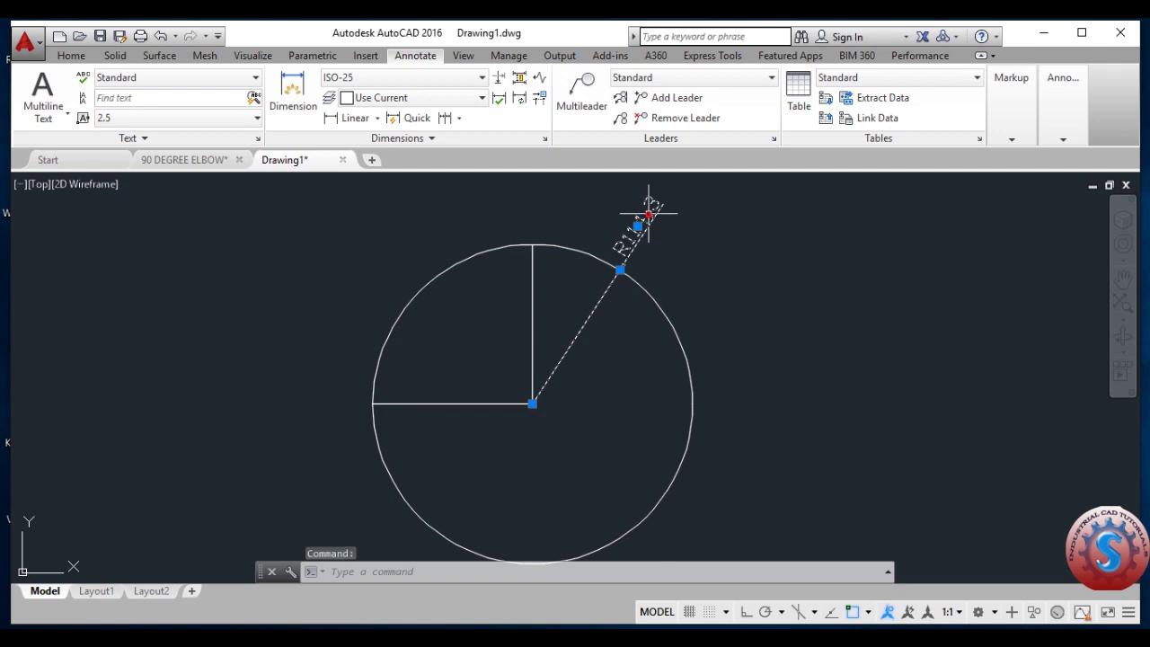
pyautogui.press('Escape')
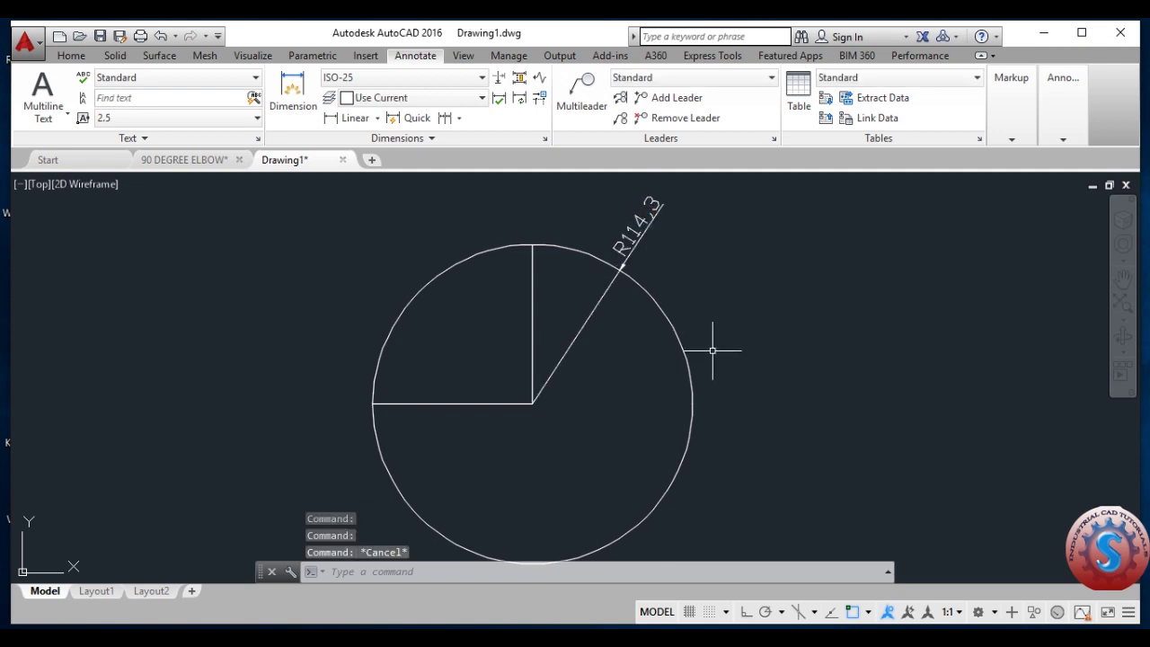
# Start a TRIM with the circle as cutting edge, then cancel it
pyautogui.write('tr')
pyautogui.press('Return')
pyautogui.click(699, 407)
pyautogui.click(639, 326)
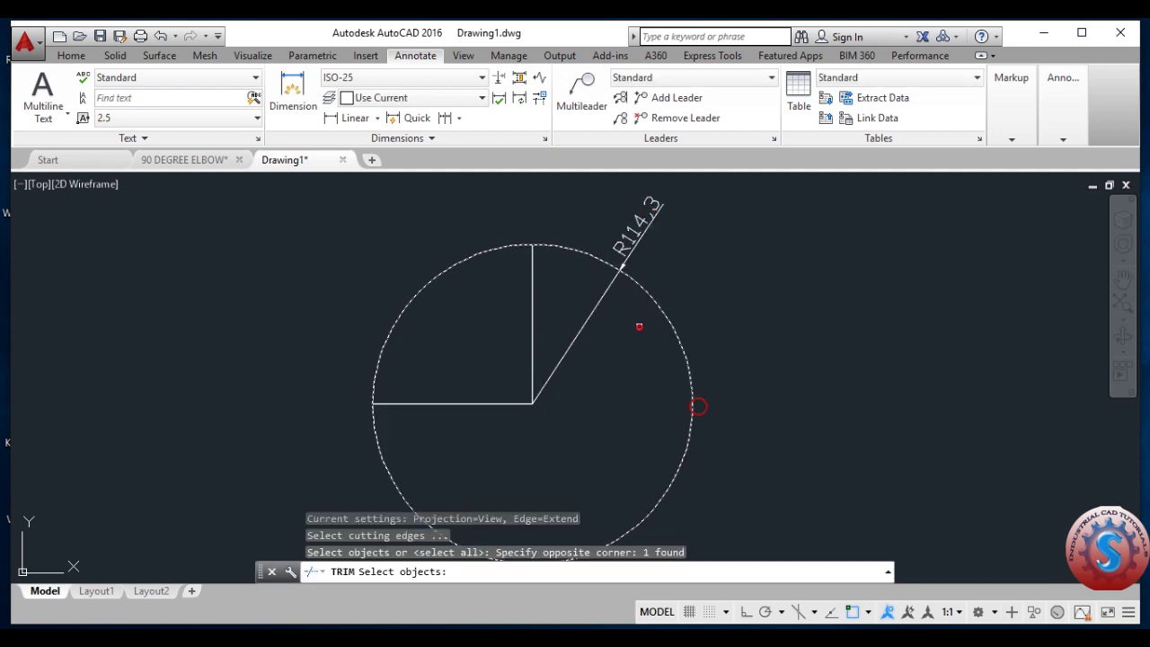
pyautogui.press('Escape')
pyautogui.press('Escape')
pyautogui.press('Escape')
# Trim off the circle's right and lower parts, using all objects as cutting edges
pyautogui.write('TR')
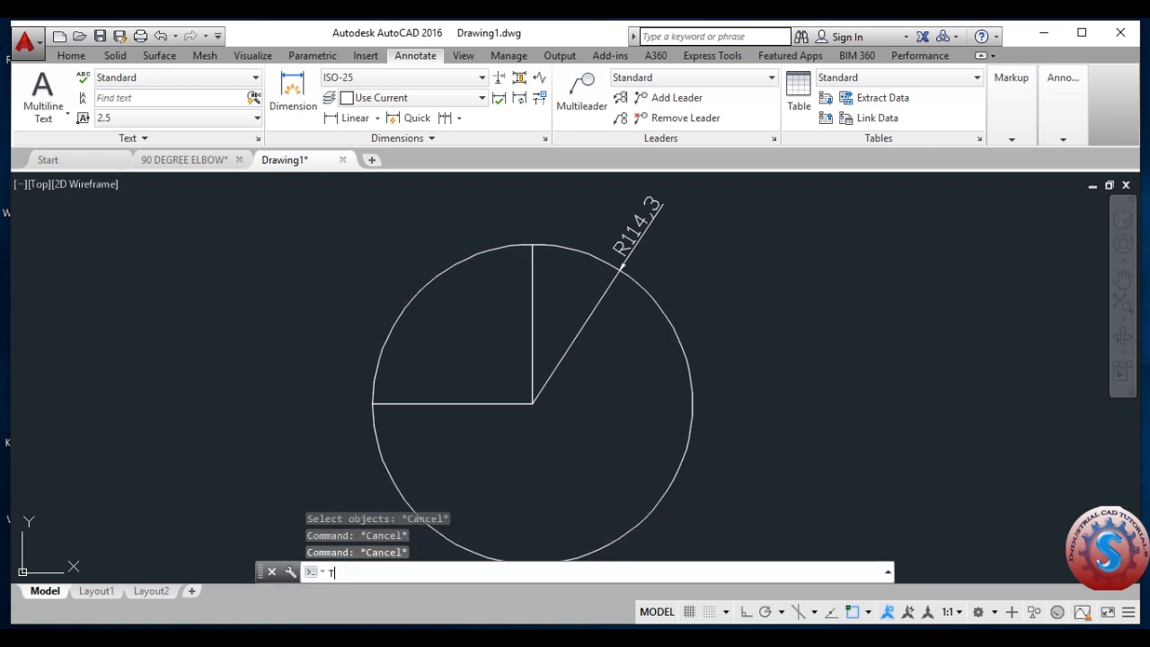
pyautogui.press('Return')
pyautogui.press('Return')
pyautogui.click(731, 398)
pyautogui.click(639, 305)
pyautogui.moveTo(613, 544); pyautogui.dragTo(624, 437, button='middle')
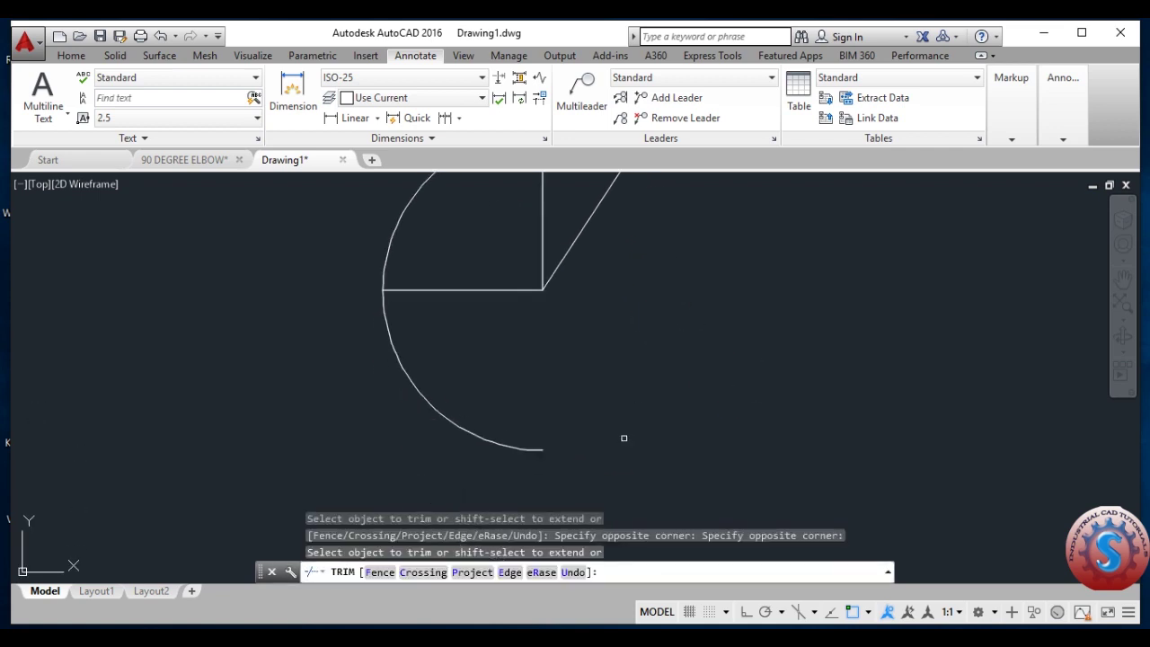
pyautogui.click(614, 445)
pyautogui.press('Escape')
pyautogui.moveTo(646, 270); pyautogui.dragTo(640, 374, button='middle')
pyautogui.click(557, 418)
pyautogui.press('Escape')
pyautogui.press('Escape')
# Delete the leftover arc piece, the sloped radius line and the R114.3 dimension
pyautogui.write('T')
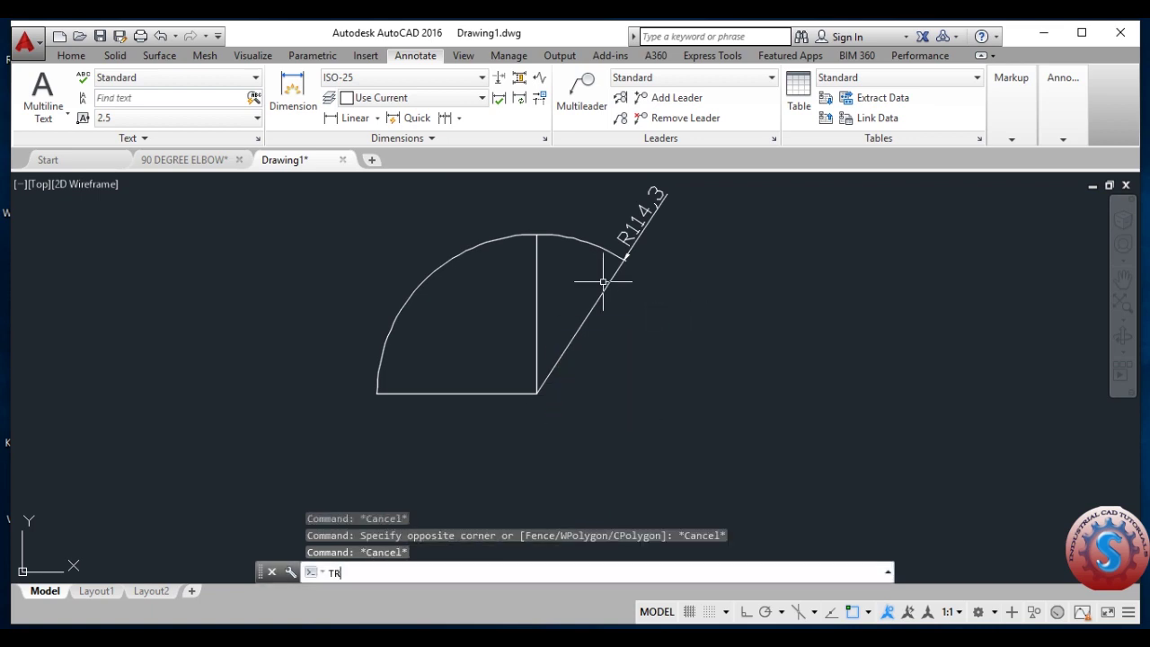
pyautogui.write('R')
pyautogui.press('Return')
pyautogui.press('Return')
pyautogui.click(570, 216)
pyautogui.click(587, 267)
pyautogui.click(576, 240)
pyautogui.press('Escape')
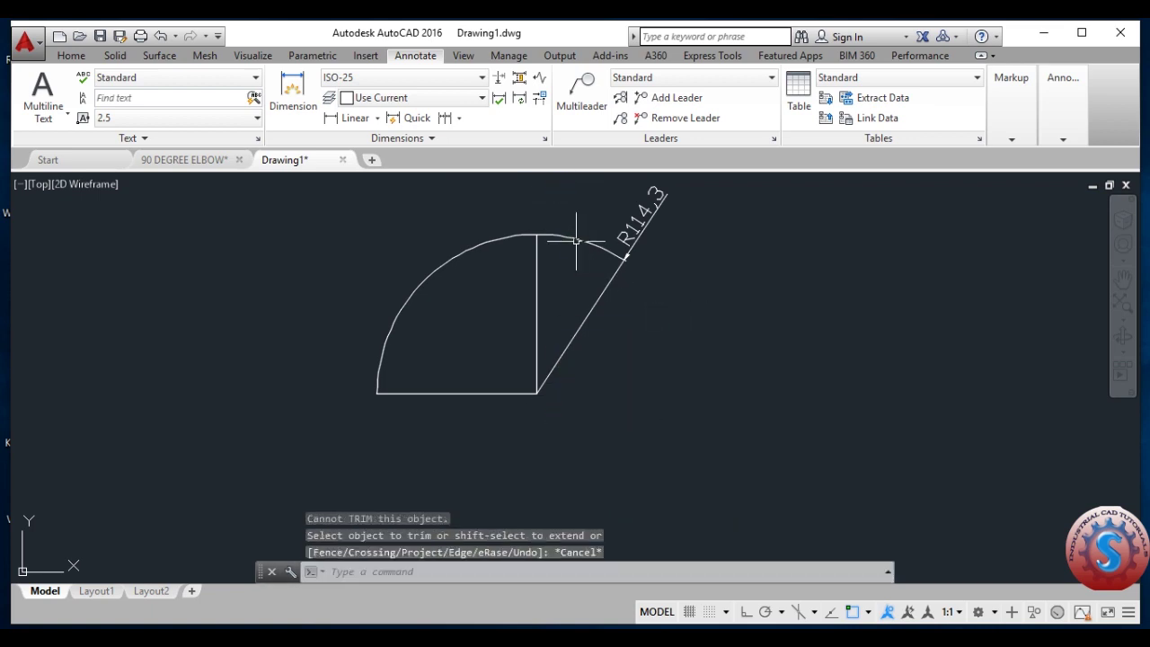
pyautogui.click(576, 241)
pyautogui.press('Delete')
pyautogui.scroll(-2, 629, 393)
pyautogui.scroll(2, 554, 406)
pyautogui.moveTo(551, 384); pyautogui.dragTo(554, 365, button='middle')
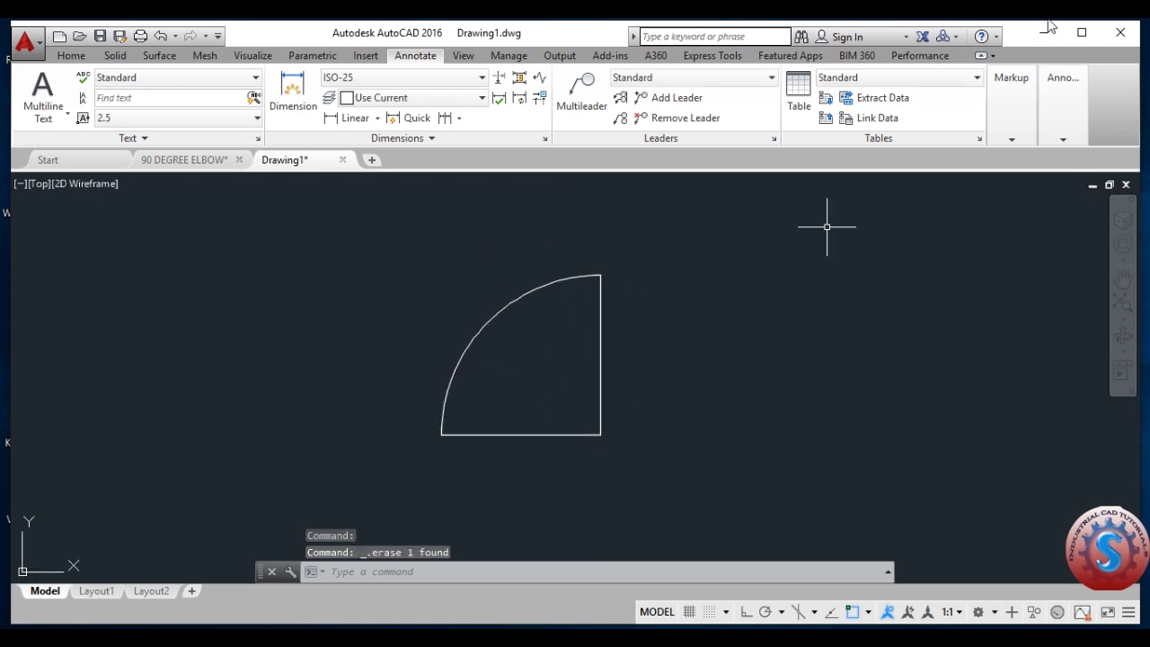
pyautogui.click(1082, 32)
# Check the 90 DEGREE ELBOW reference drawing, then return to Drawing1
pyautogui.scroll(-2, 583, 385)
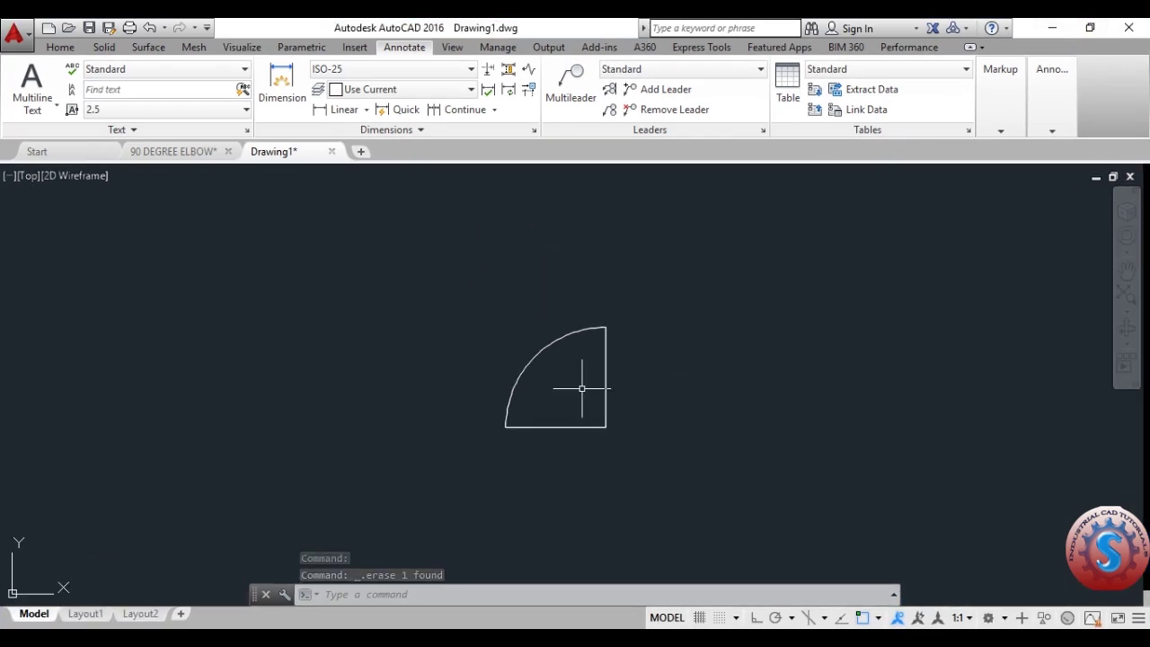
pyautogui.scroll(4, 583, 380)
pyautogui.scroll(-4, 584, 324)
pyautogui.scroll(2, 584, 323)
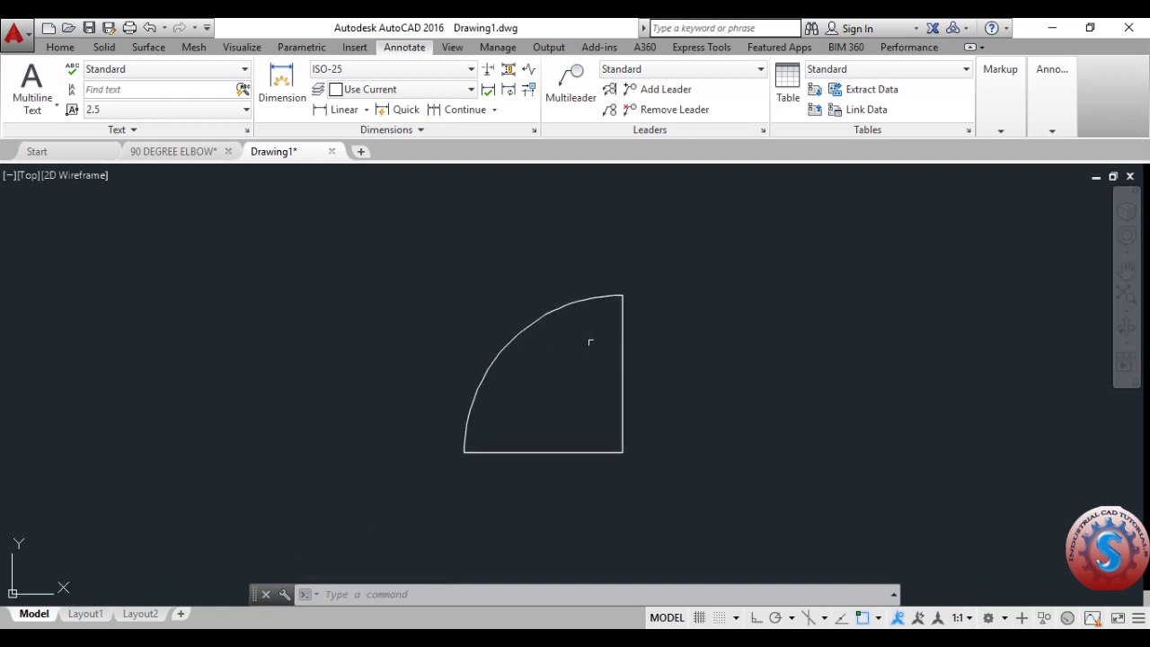
pyautogui.click(184, 151)
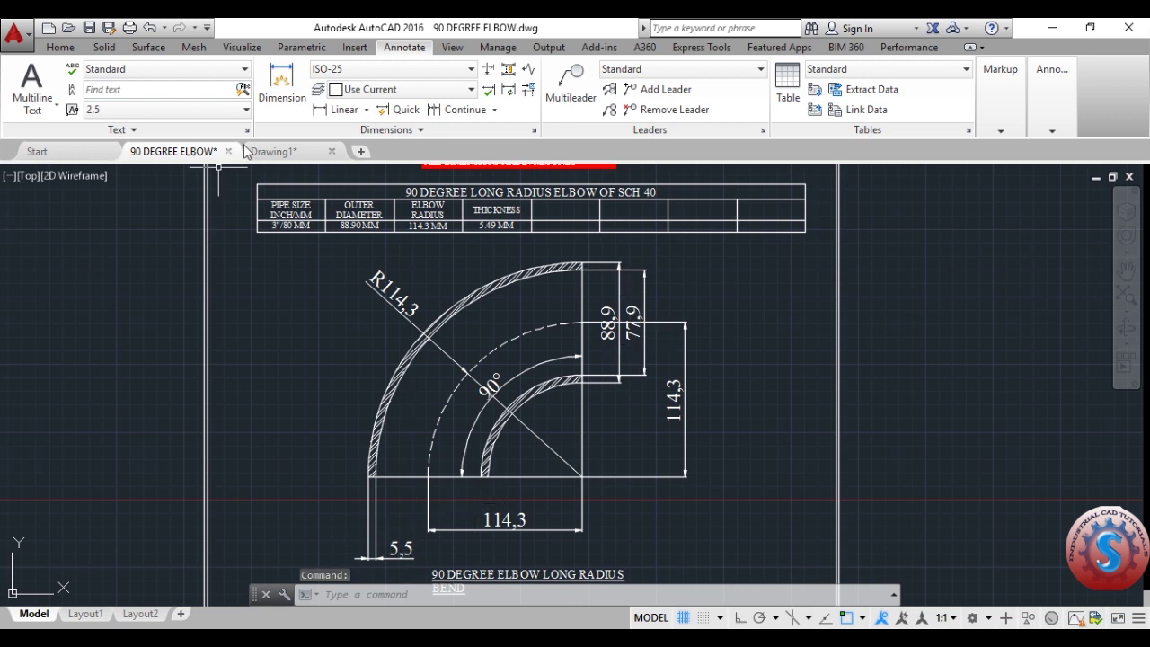
pyautogui.click(276, 151)
# Crossing-select and delete the vertical and bottom sector lines
pyautogui.scroll(2, 566, 386)
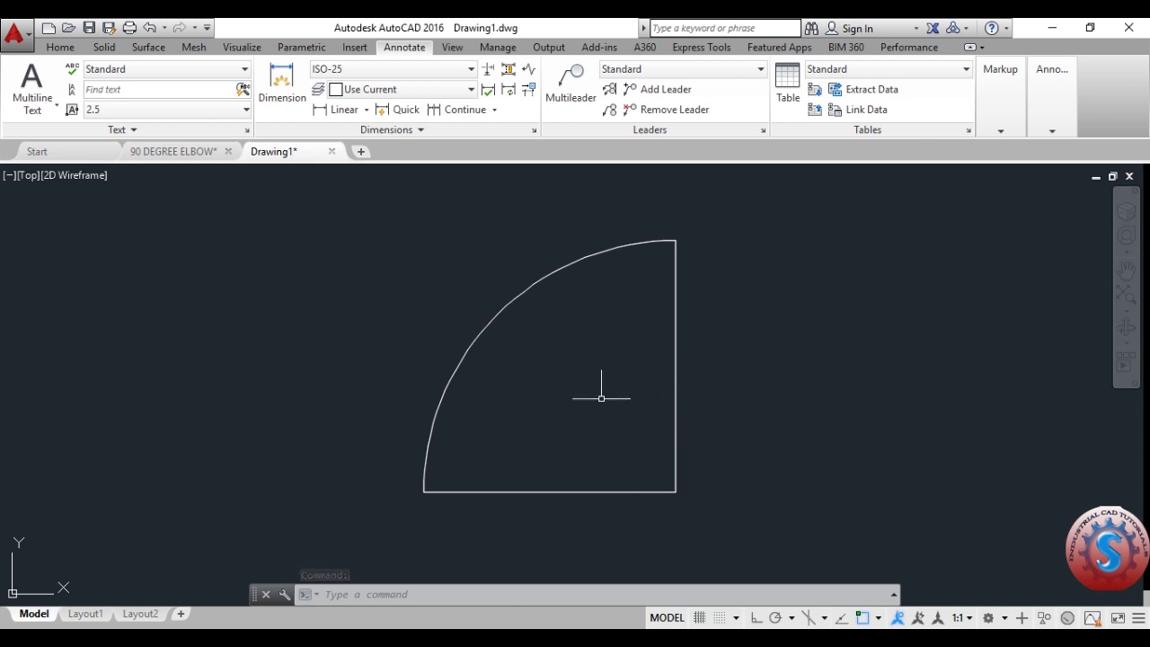
pyautogui.click(707, 504)
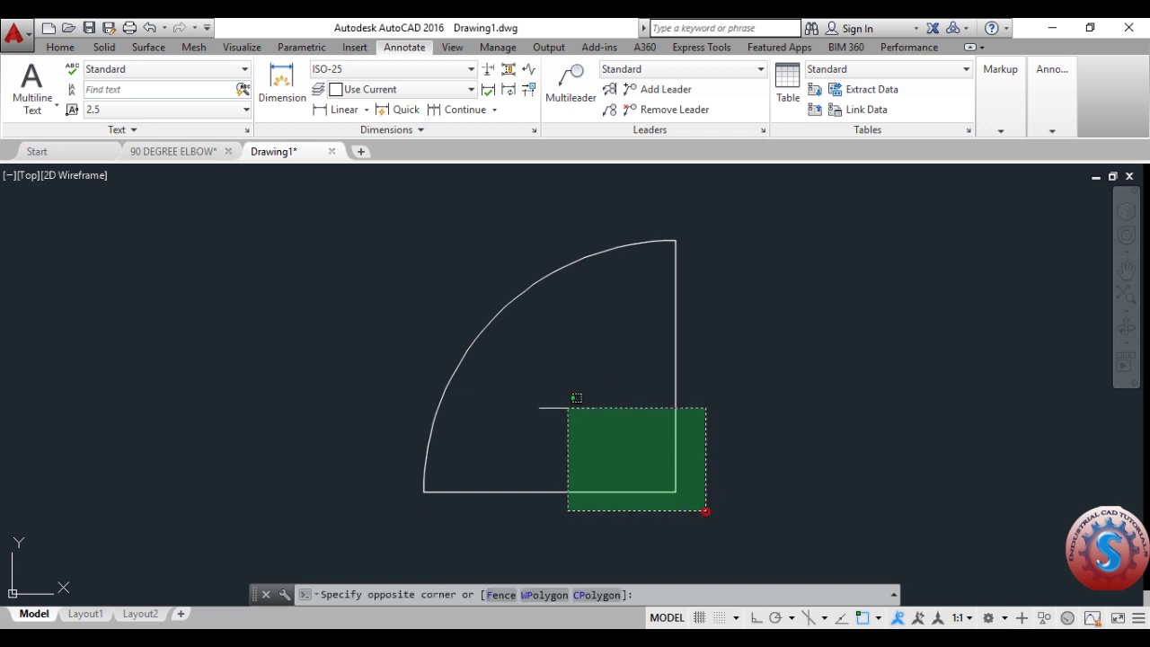
pyautogui.click(567, 407)
pyautogui.press('Delete')
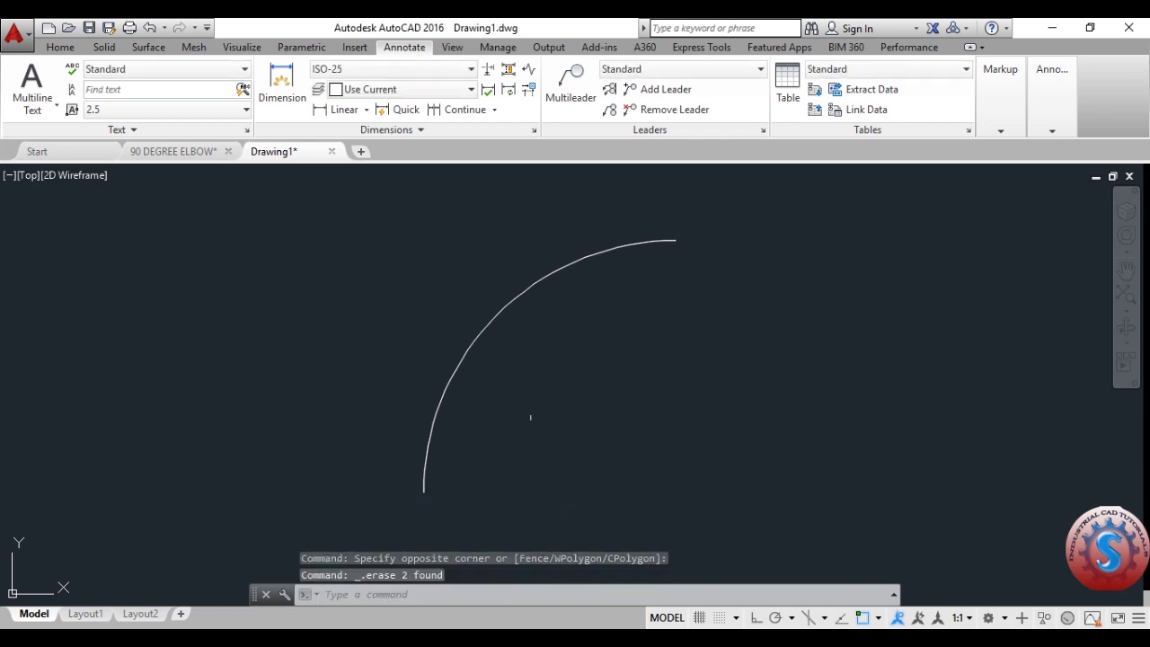
pyautogui.click(28, 178)
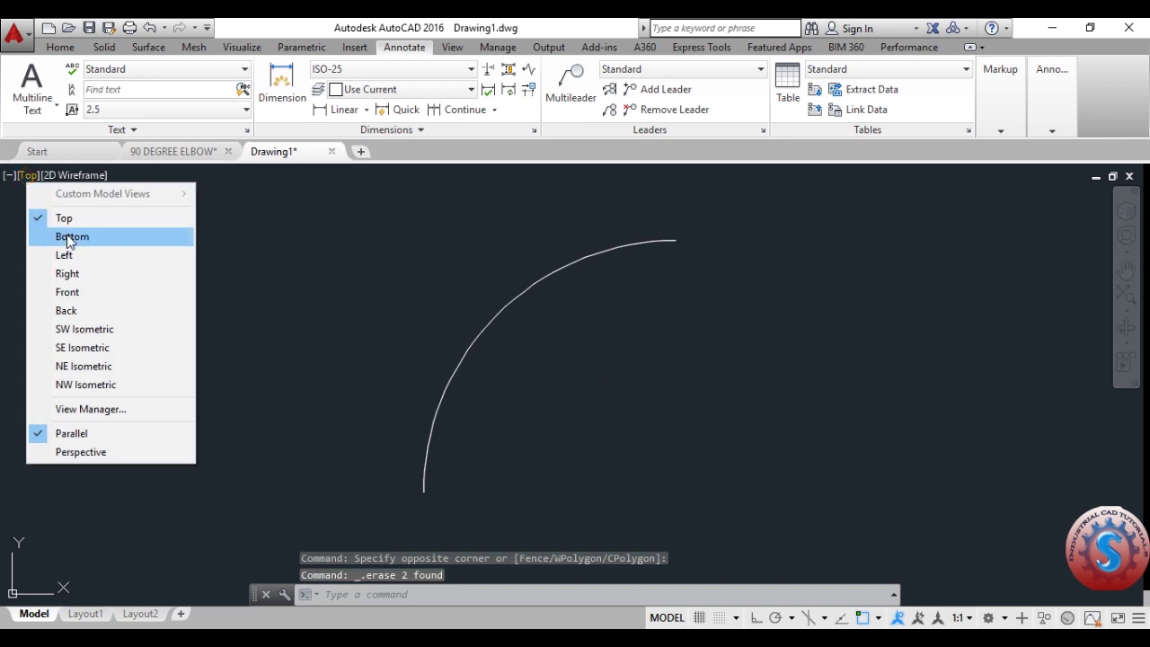
# In the Left view, draw a 77.9-diameter circle to the left of the arc
pyautogui.click(64, 255)
pyautogui.moveTo(449, 359); pyautogui.dragTo(464, 403, button='middle')
pyautogui.scroll(4, 467, 370)
pyautogui.write('c')
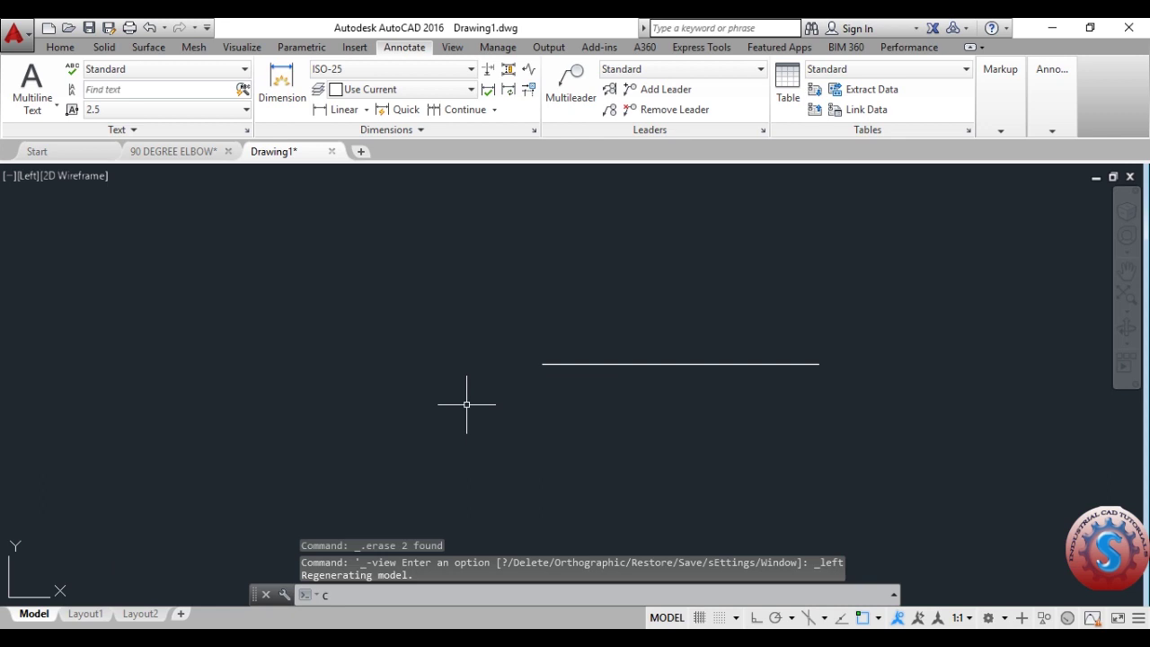
pyautogui.press('Return')
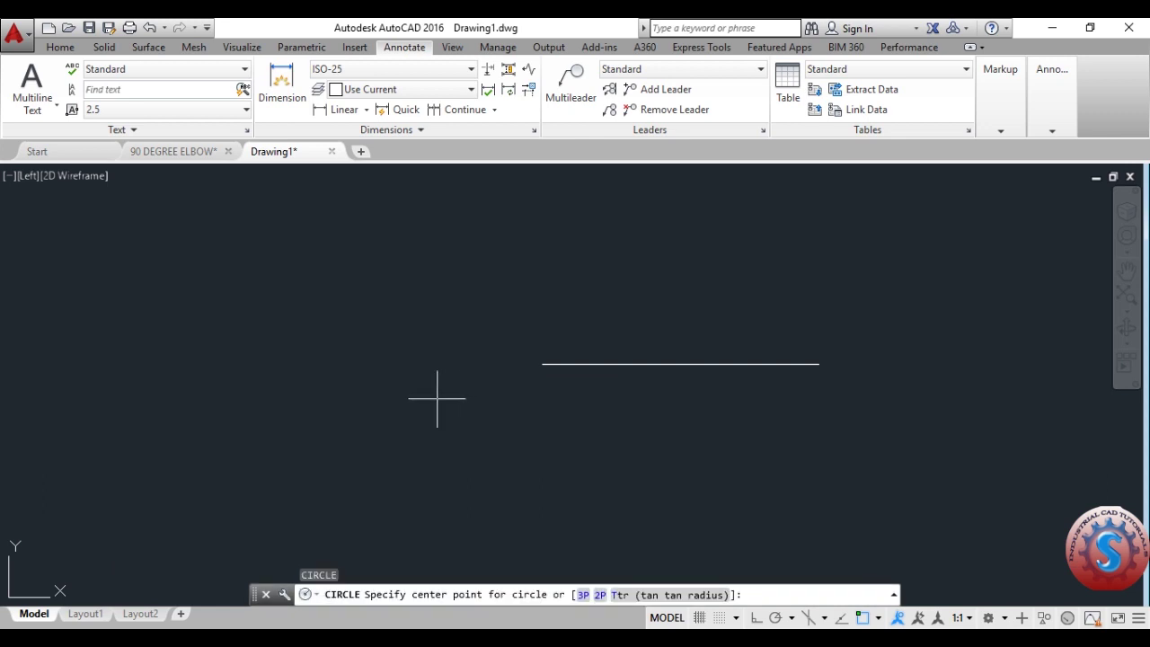
pyautogui.click(431, 382)
pyautogui.write('d')
pyautogui.press('Return')
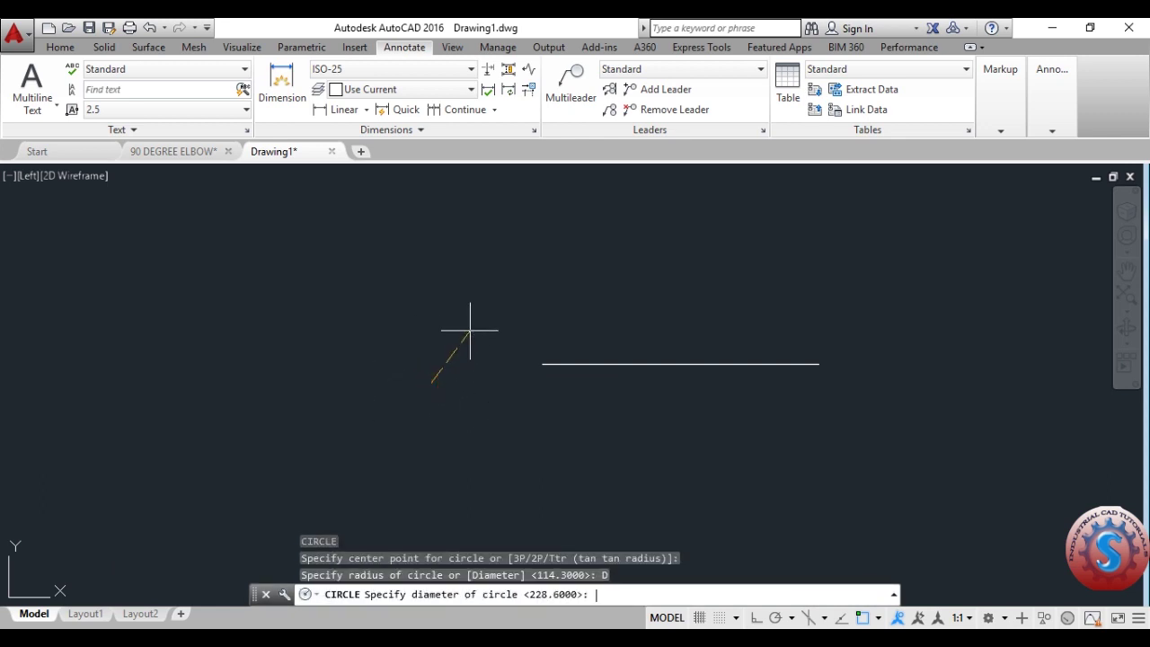
pyautogui.press('Return')
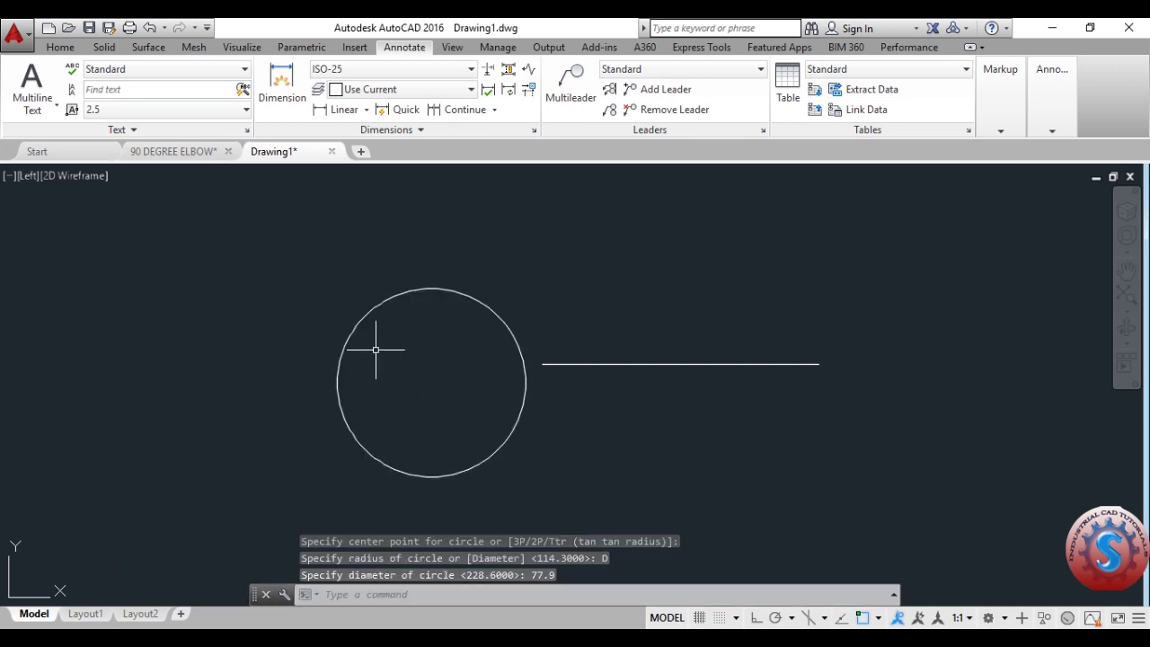
# Add and then erase a Ø77.9 diameter dimension, then orbit into 3D
pyautogui.click(366, 109)
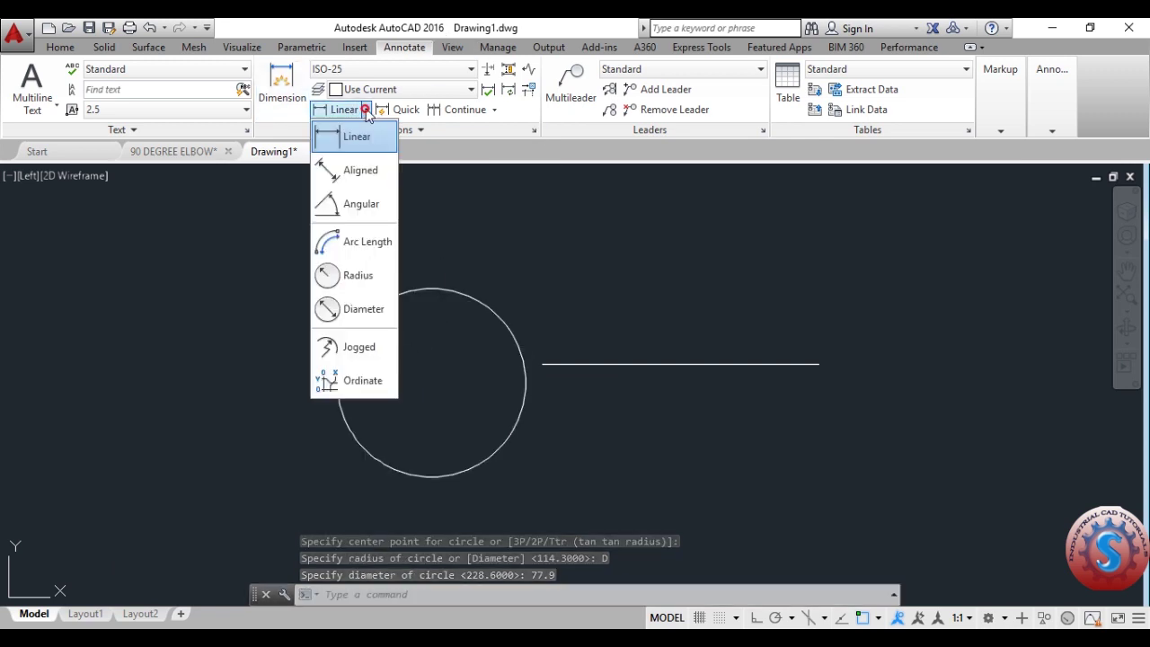
pyautogui.click(363, 308)
pyautogui.click(465, 293)
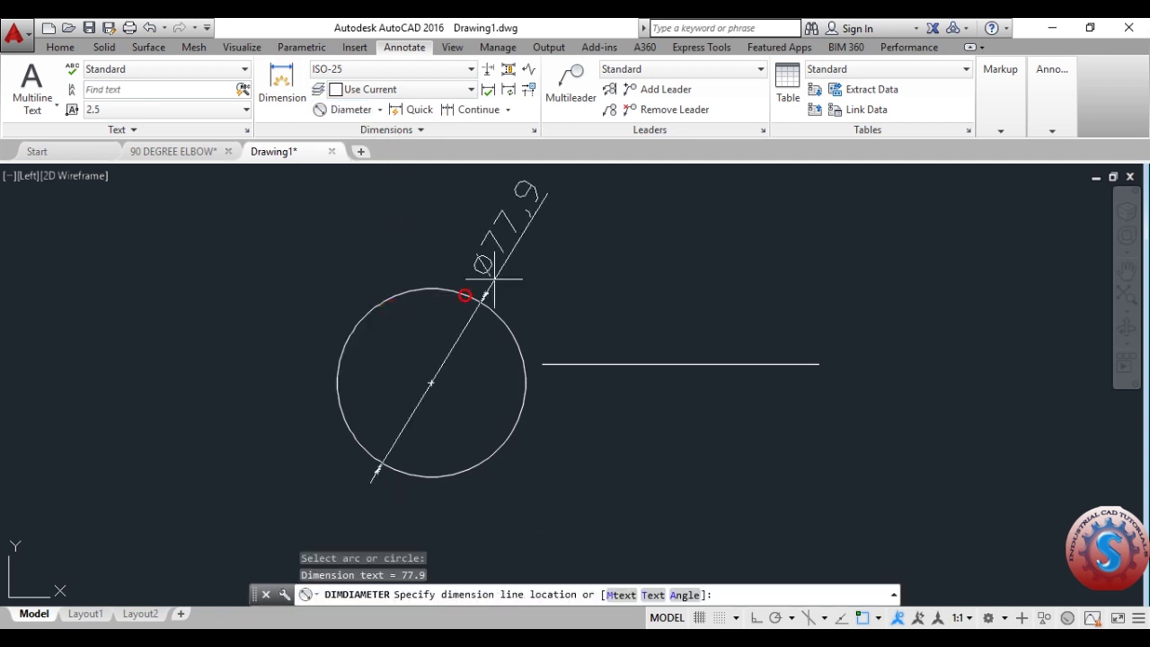
pyautogui.click(526, 232)
pyautogui.click(491, 196)
pyautogui.press('Delete')
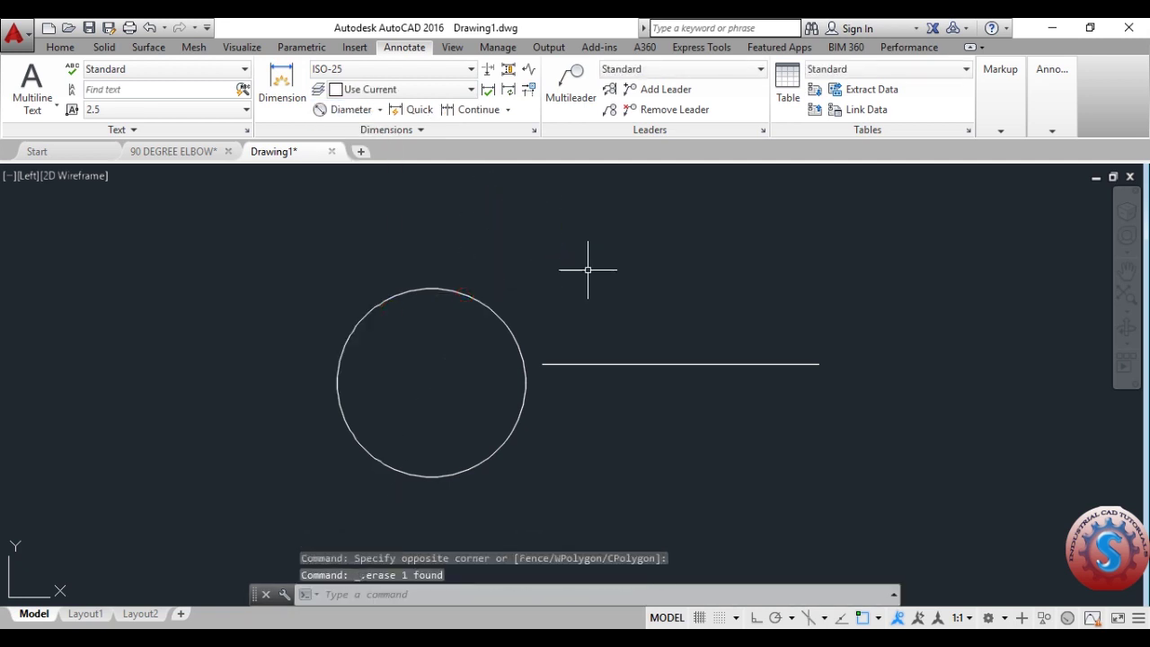
pyautogui.click(1126, 334)
pyautogui.moveTo(853, 341); pyautogui.dragTo(770, 374)
# Move the circle from its centre onto the quarter arc's upper endpoint
pyautogui.press('Escape')
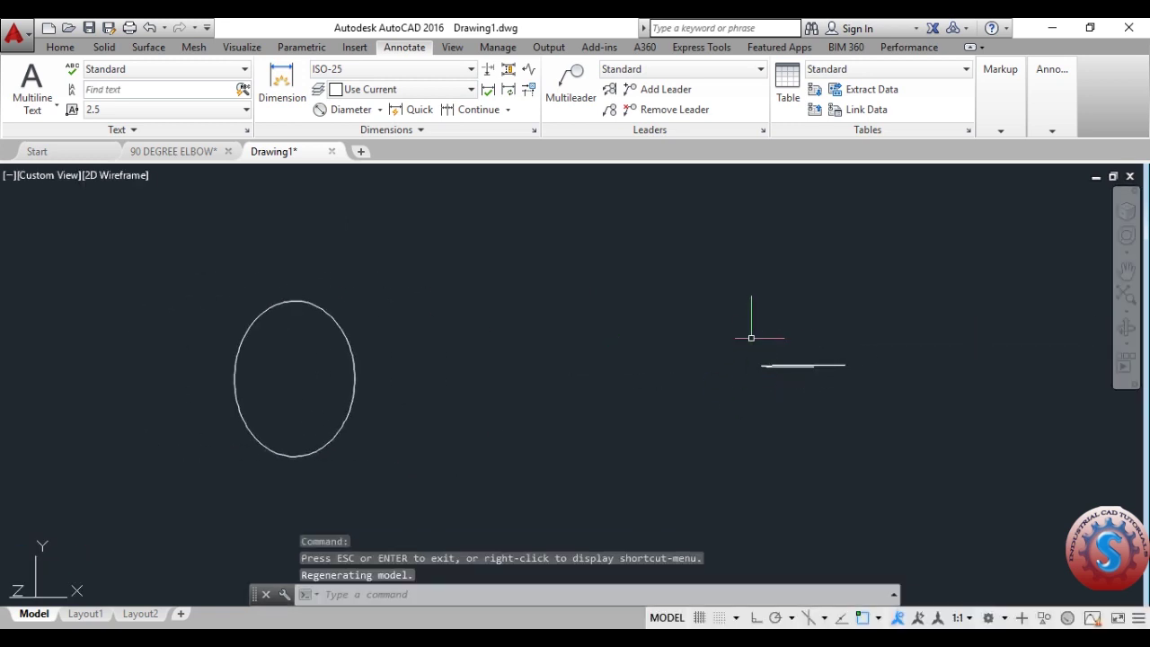
pyautogui.click(1125, 328)
pyautogui.moveTo(939, 330); pyautogui.dragTo(916, 342)
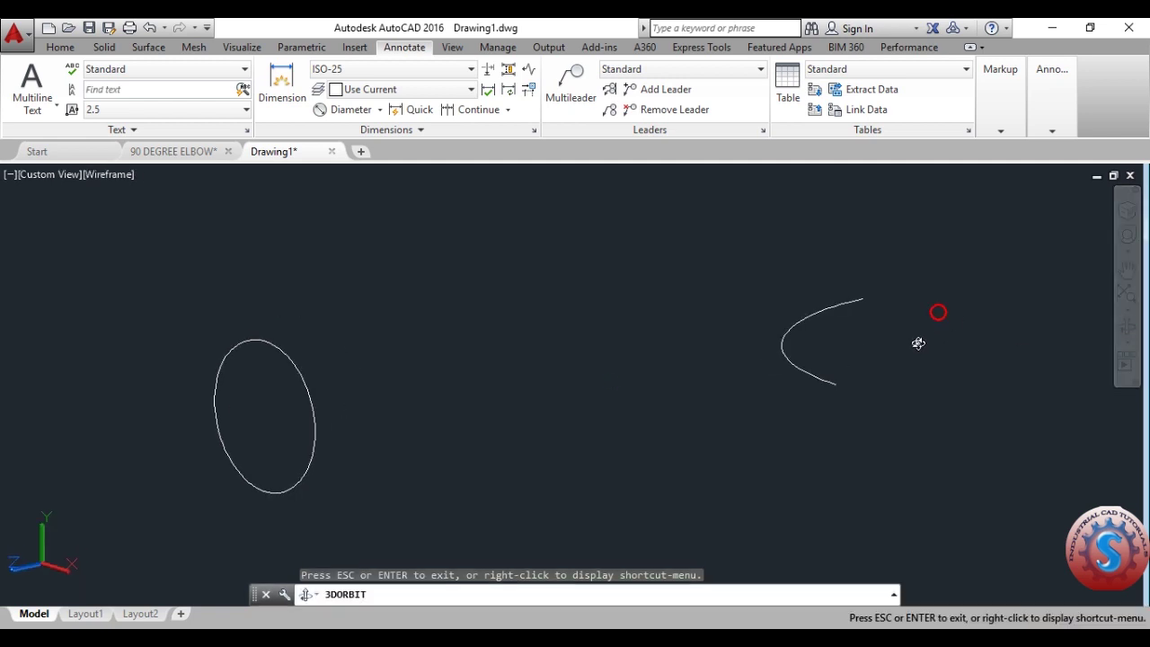
pyautogui.press('Escape')
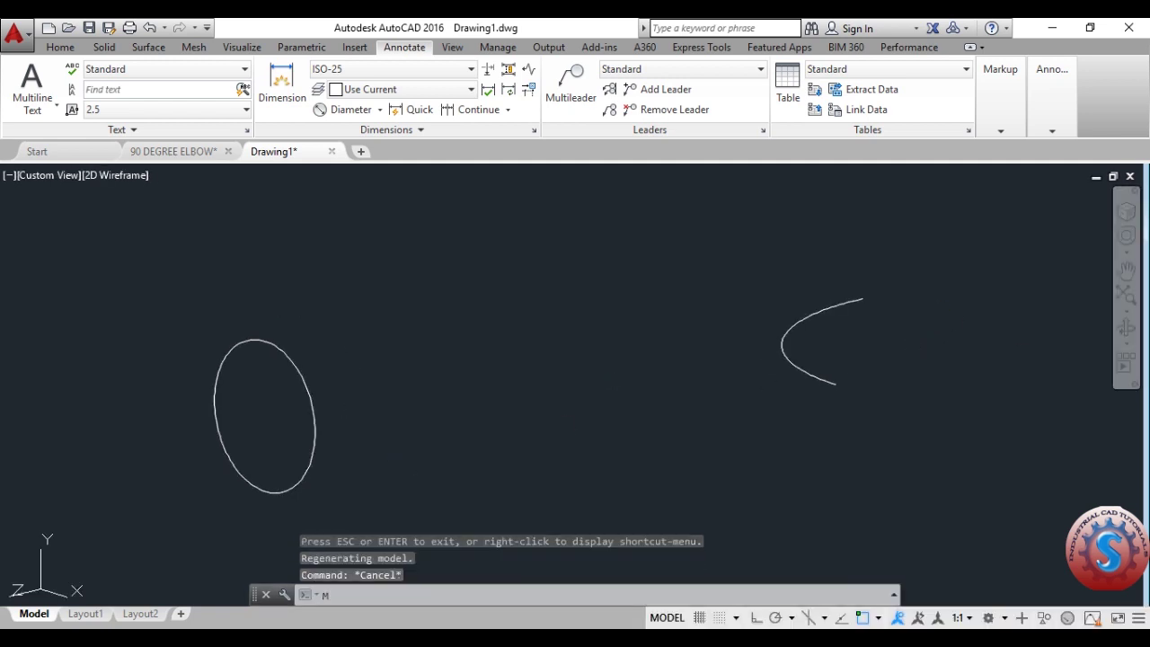
pyautogui.write('M')
pyautogui.press('Return')
pyautogui.click(193, 327)
pyautogui.click(351, 493)
pyautogui.press('Return')
pyautogui.click(263, 417)
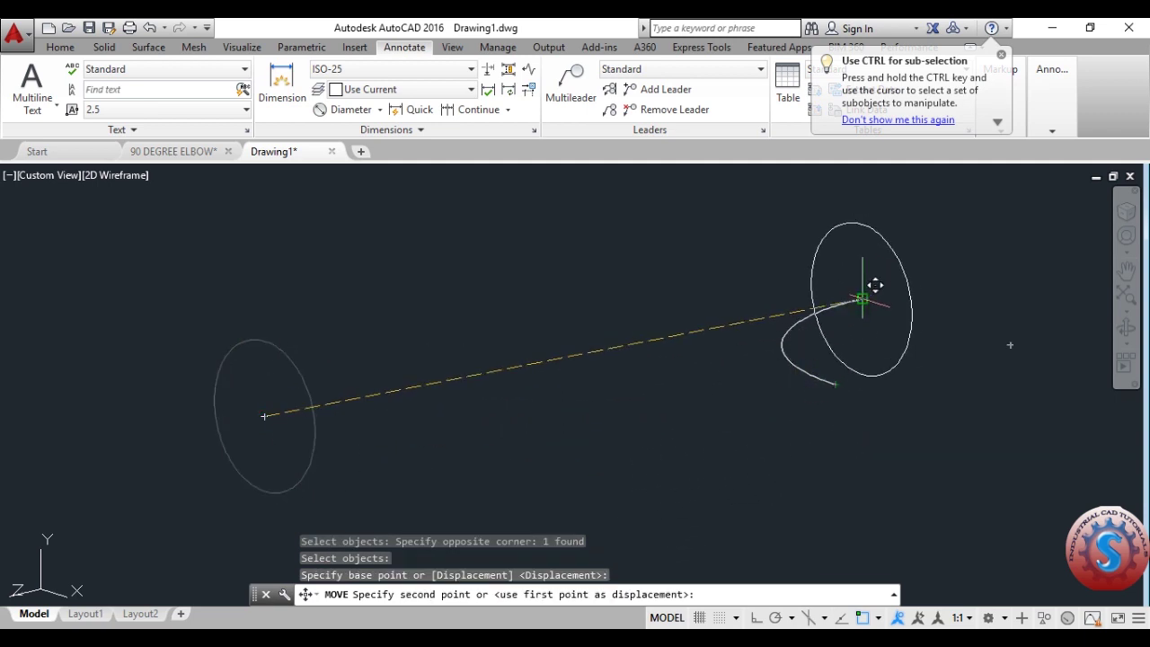
pyautogui.click(865, 299)
# Orbit to verify the circle's position, then return to the Top view
pyautogui.press('Escape')
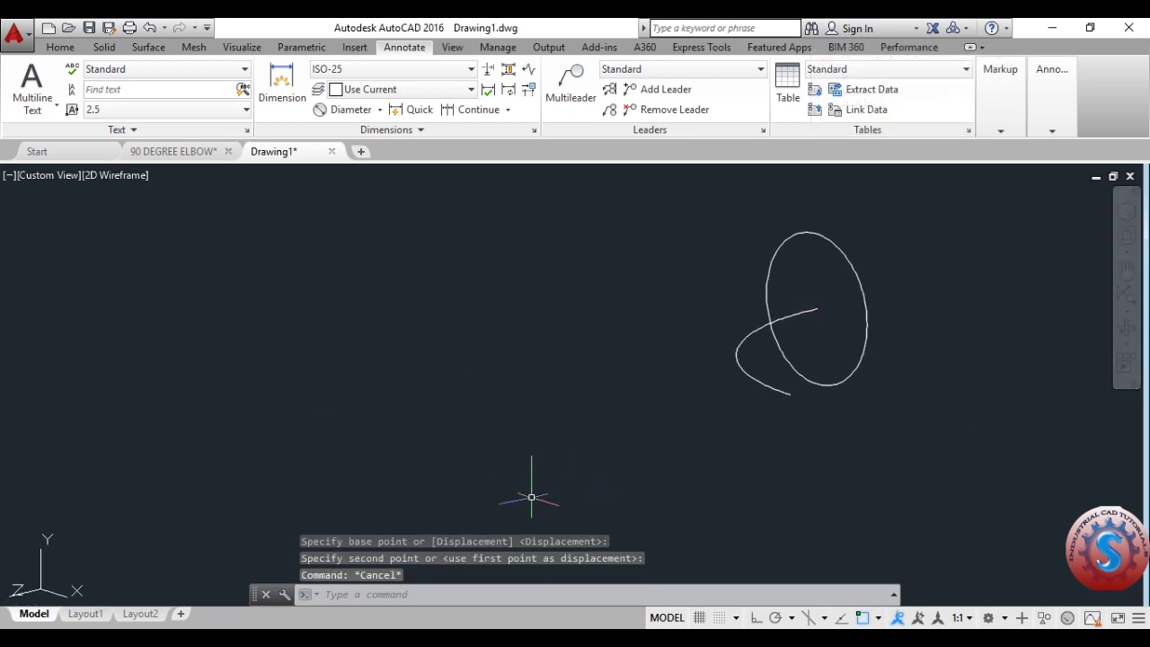
pyautogui.write('3df')
pyautogui.press('Return')
pyautogui.moveTo(532, 498); pyautogui.dragTo(869, 378)
pyautogui.press('Escape')
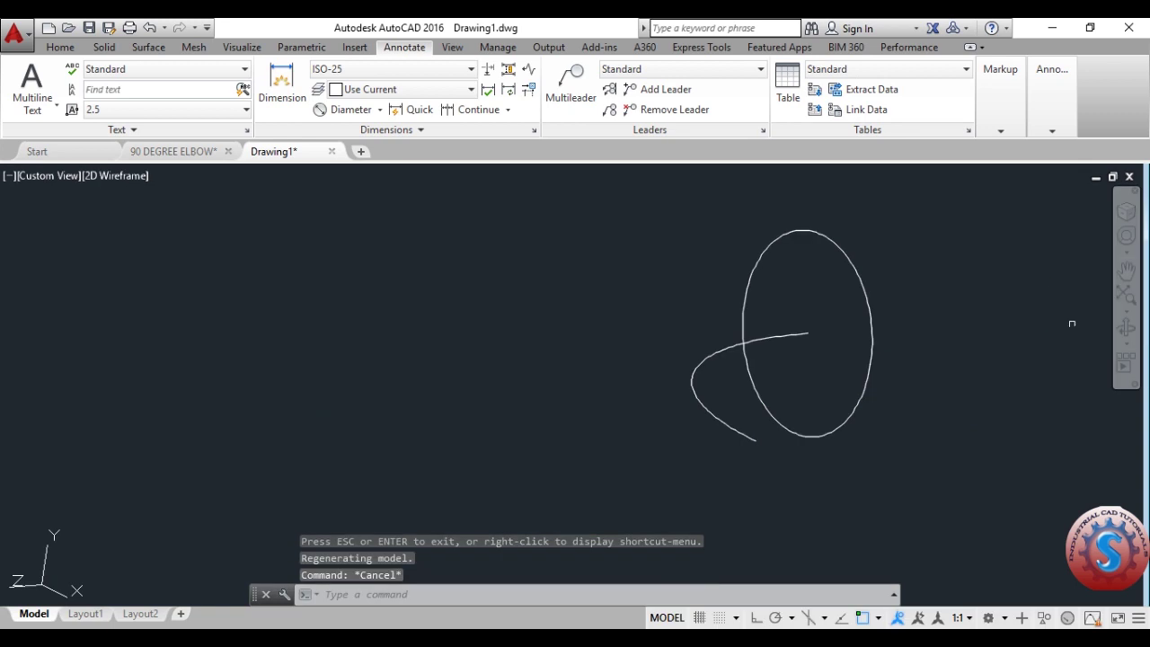
pyautogui.click(1132, 331)
pyautogui.moveTo(956, 357); pyautogui.dragTo(837, 371)
pyautogui.press('Escape')
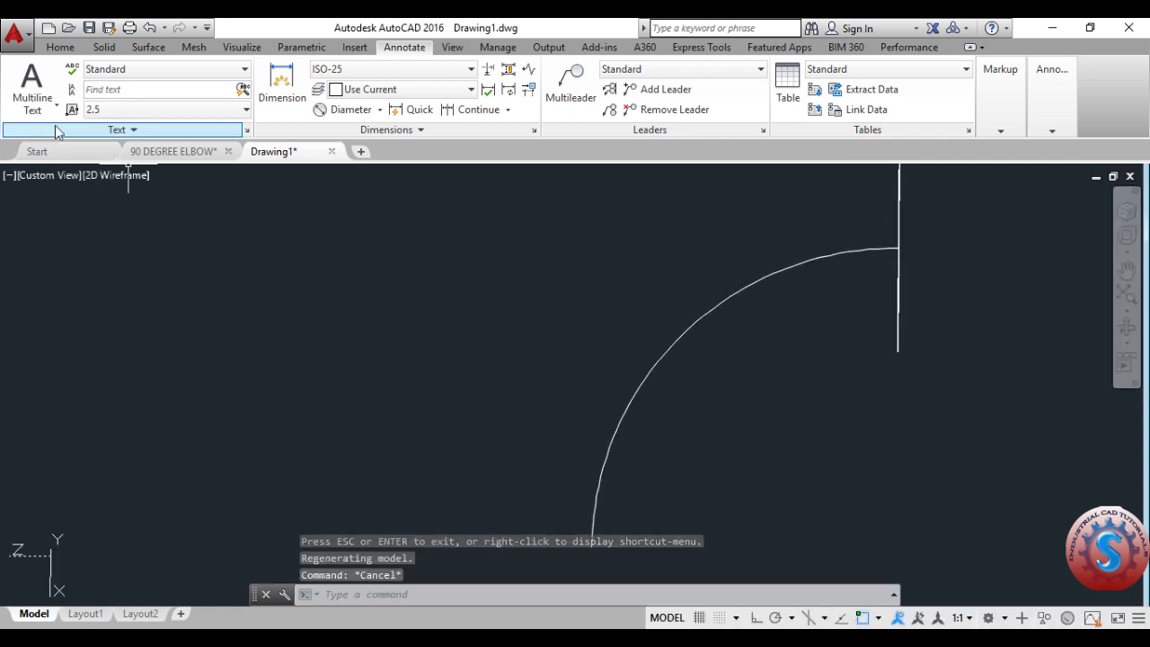
pyautogui.click(49, 174)
pyautogui.click(84, 218)
pyautogui.scroll(-2, 437, 282)
pyautogui.scroll(2, 428, 296)
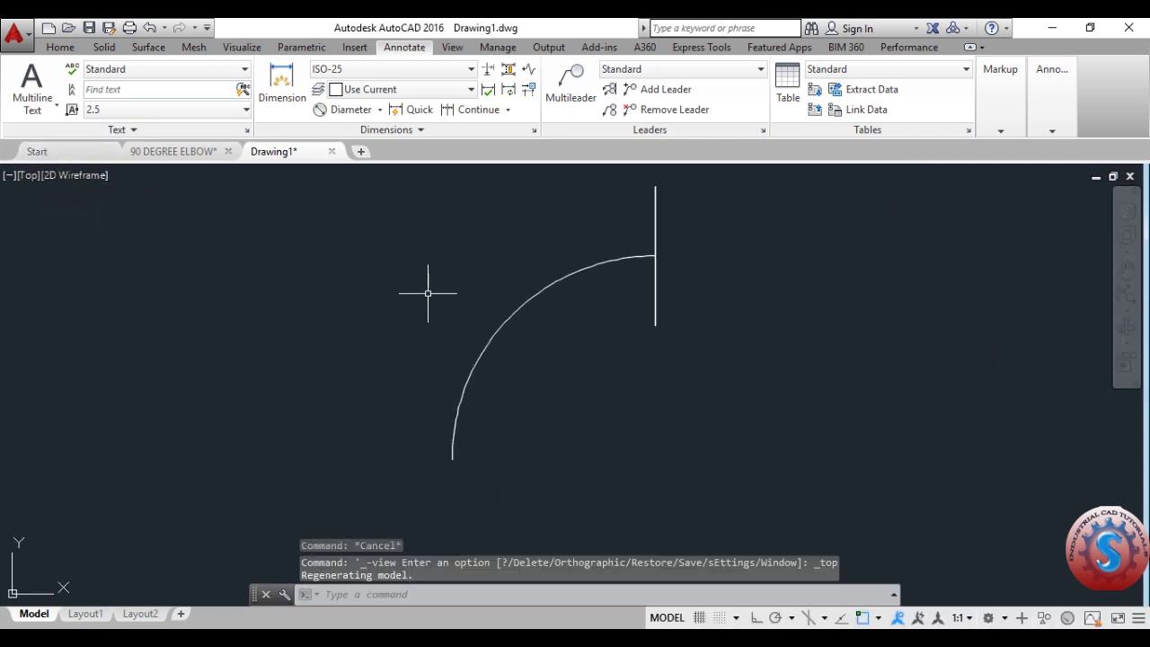
# Compare SW Isometric and SE Isometric views, ending on SE Isometric
pyautogui.click(28, 175)
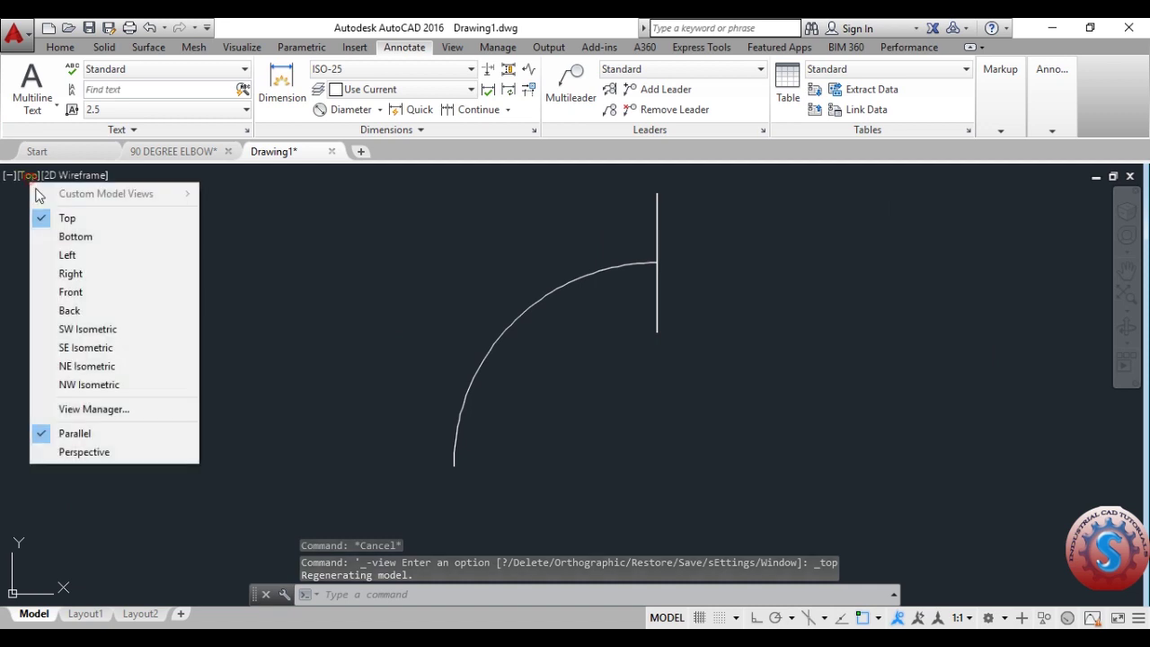
pyautogui.click(80, 329)
pyautogui.click(40, 177)
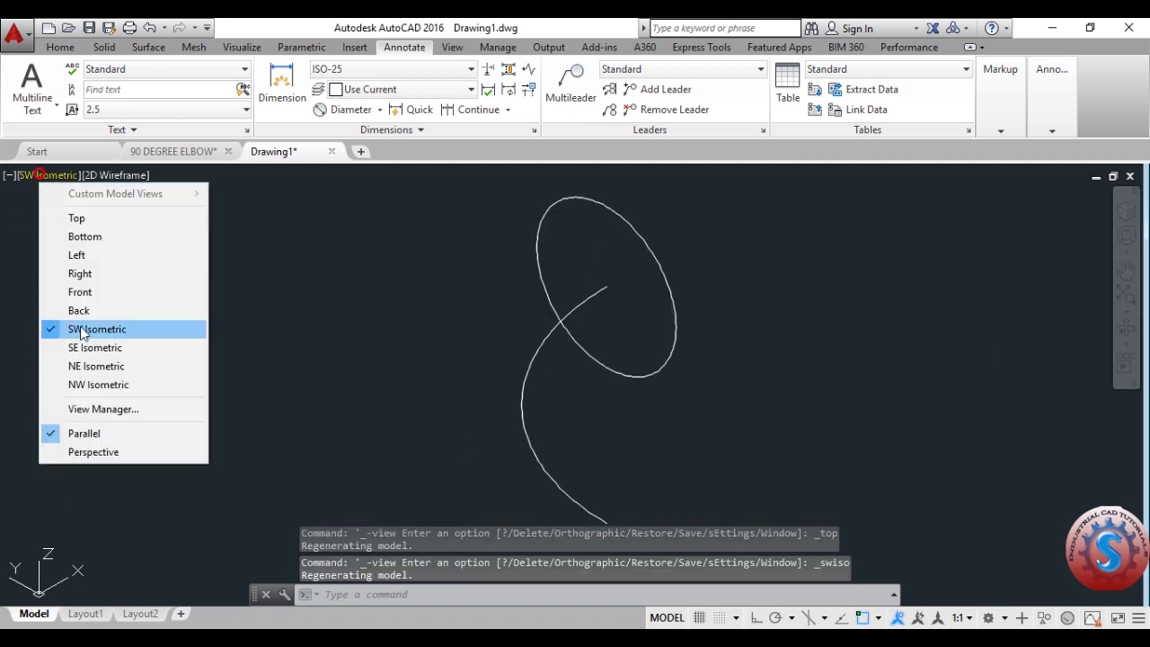
pyautogui.click(82, 345)
pyautogui.click(44, 174)
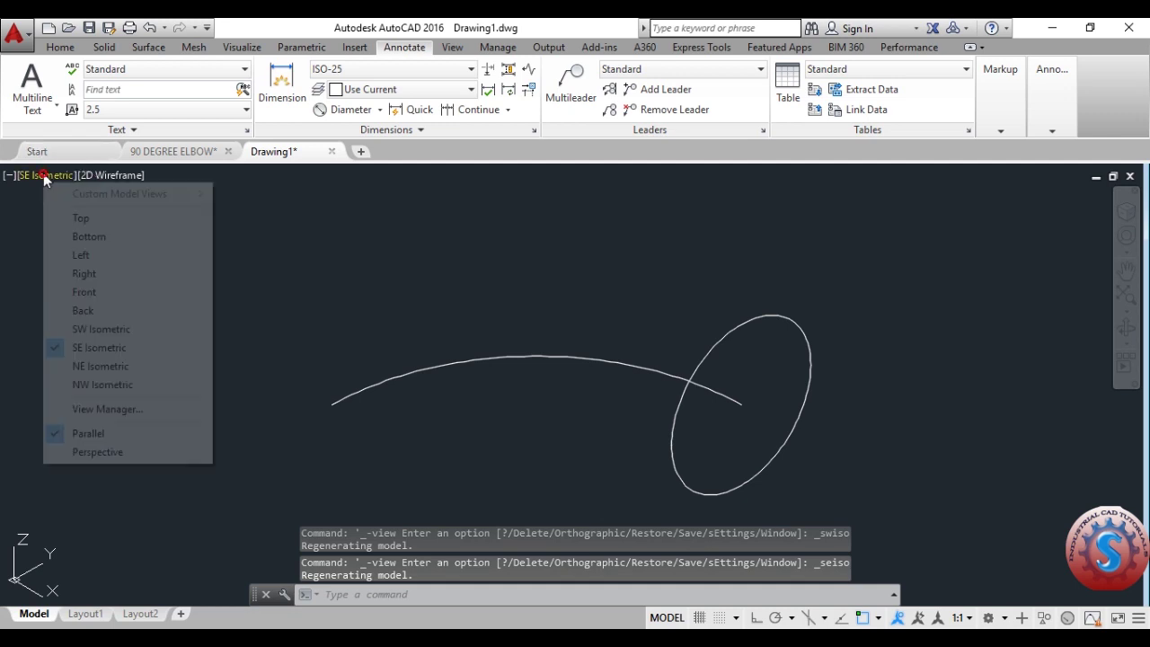
pyautogui.click(85, 330)
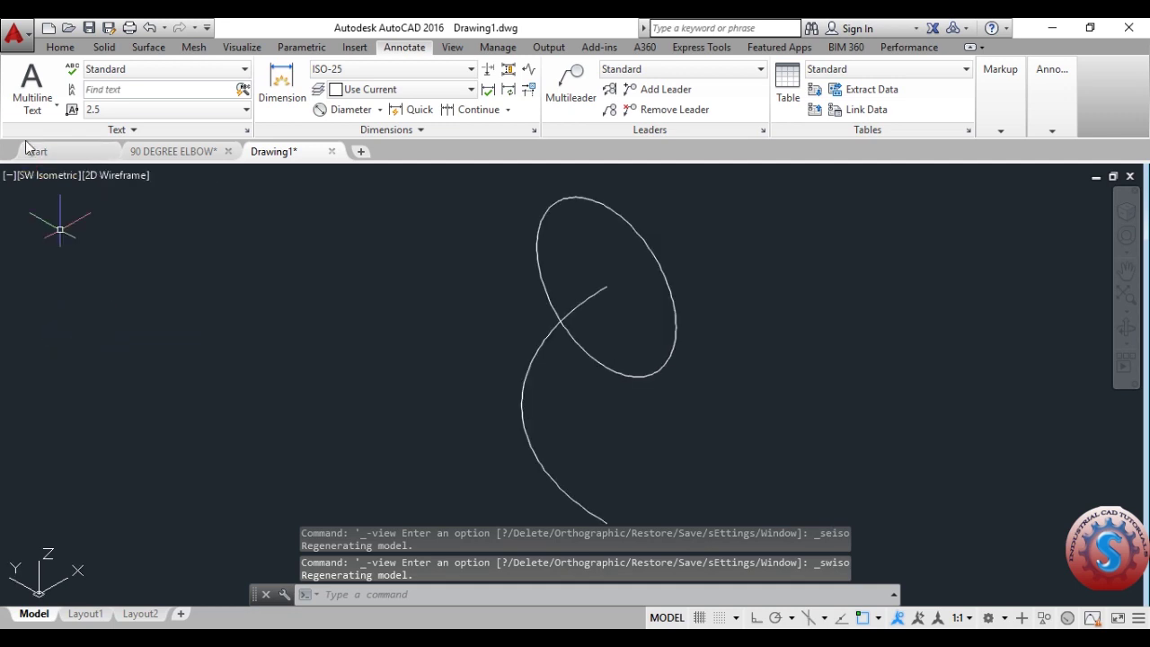
pyautogui.click(32, 175)
pyautogui.click(86, 347)
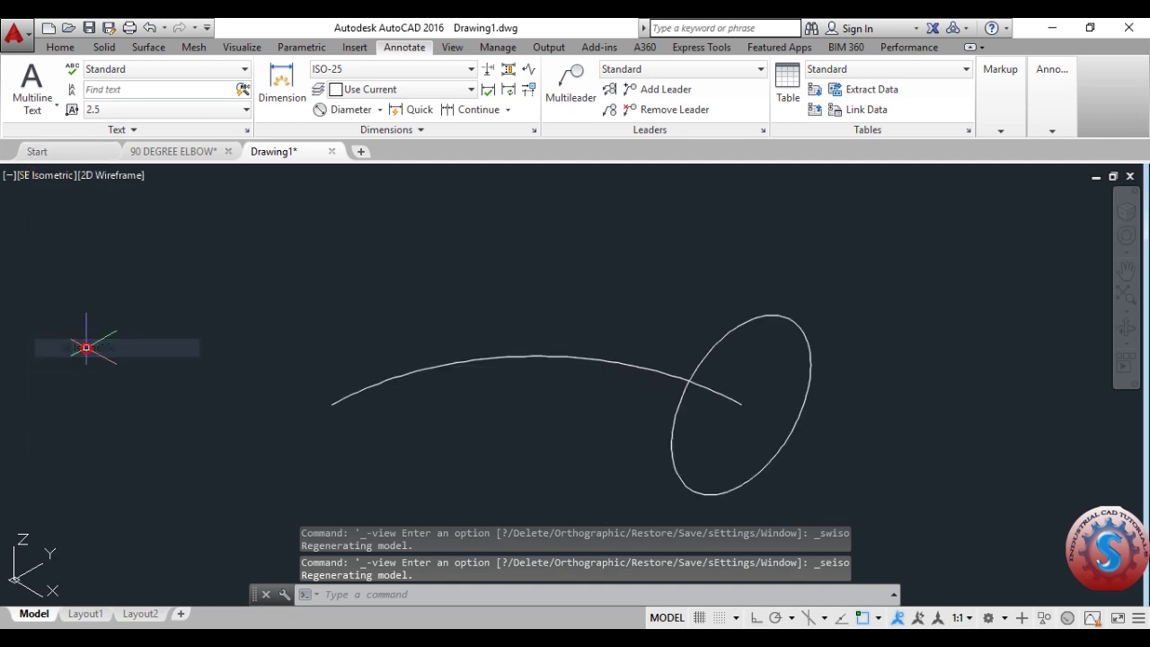
pyautogui.scroll(3, 582, 377)
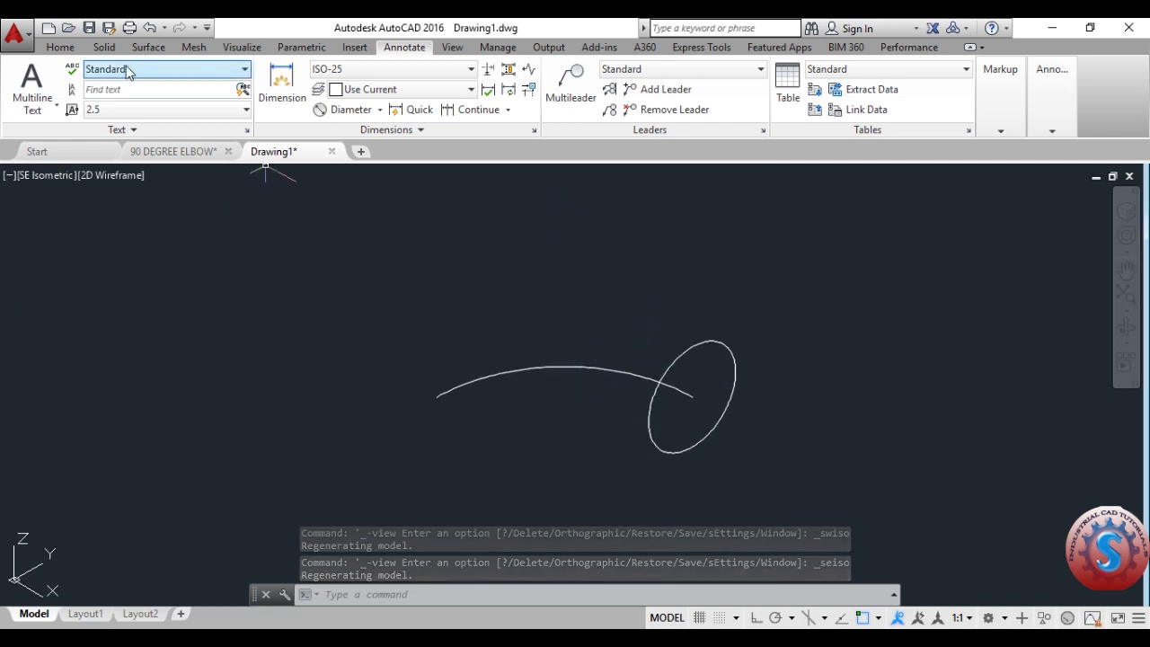
# Sweep the 77.9-diameter circle along the quarter arc with the Surface Sweep tool
pyautogui.click(104, 47)
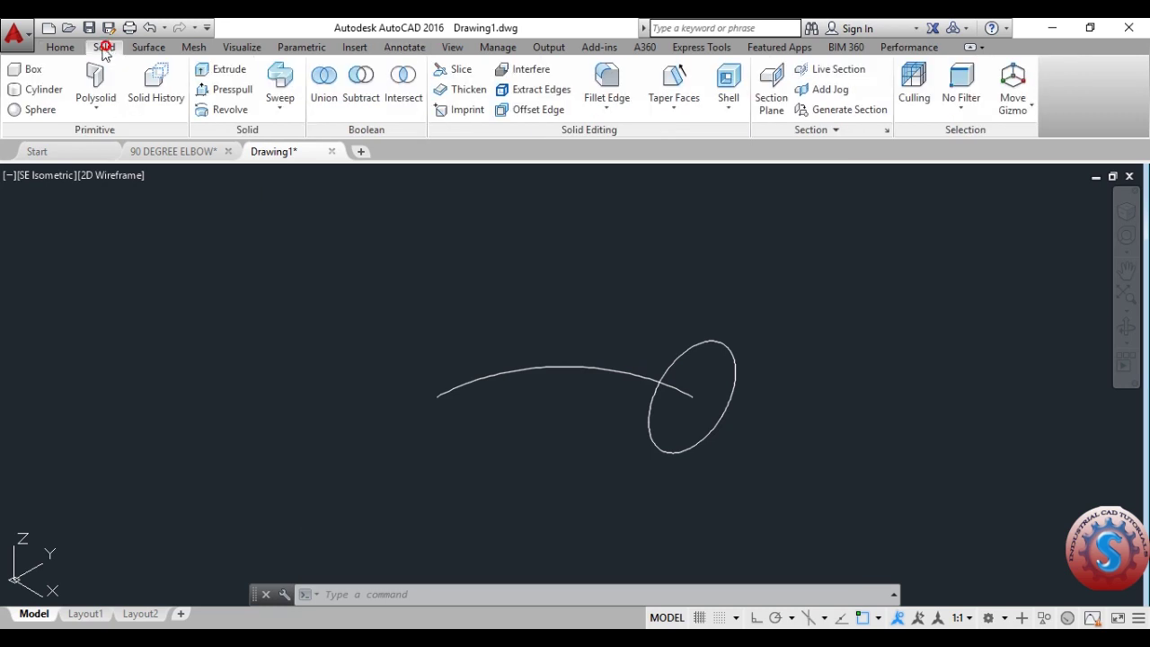
pyautogui.click(60, 47)
pyautogui.click(101, 48)
pyautogui.click(140, 49)
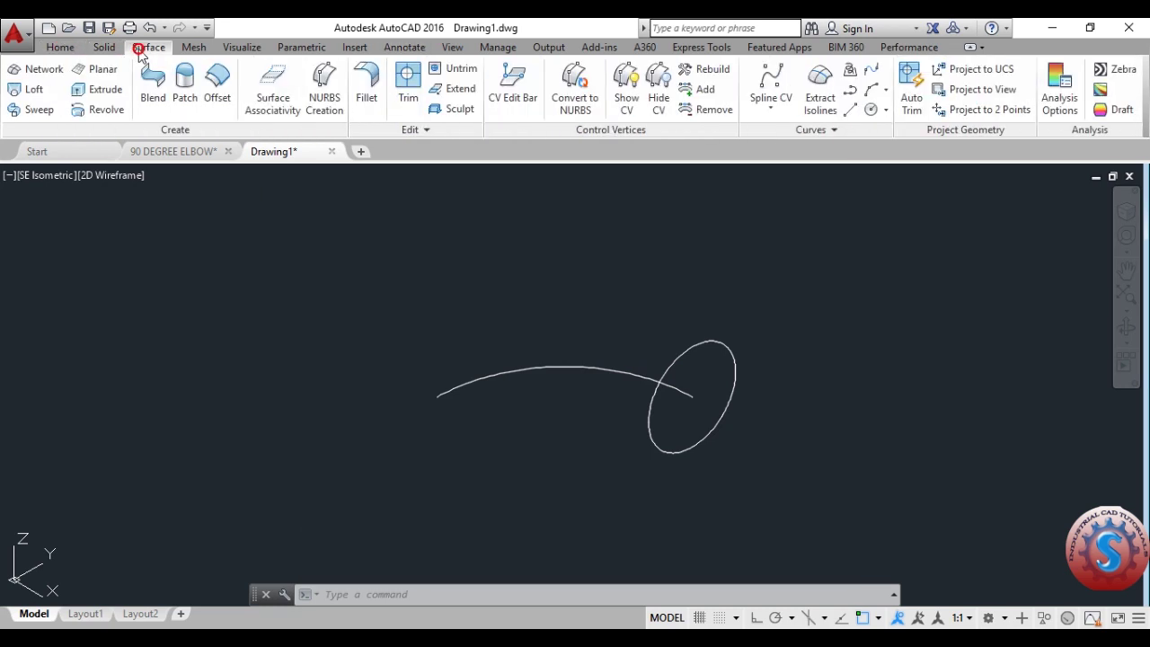
pyautogui.click(37, 111)
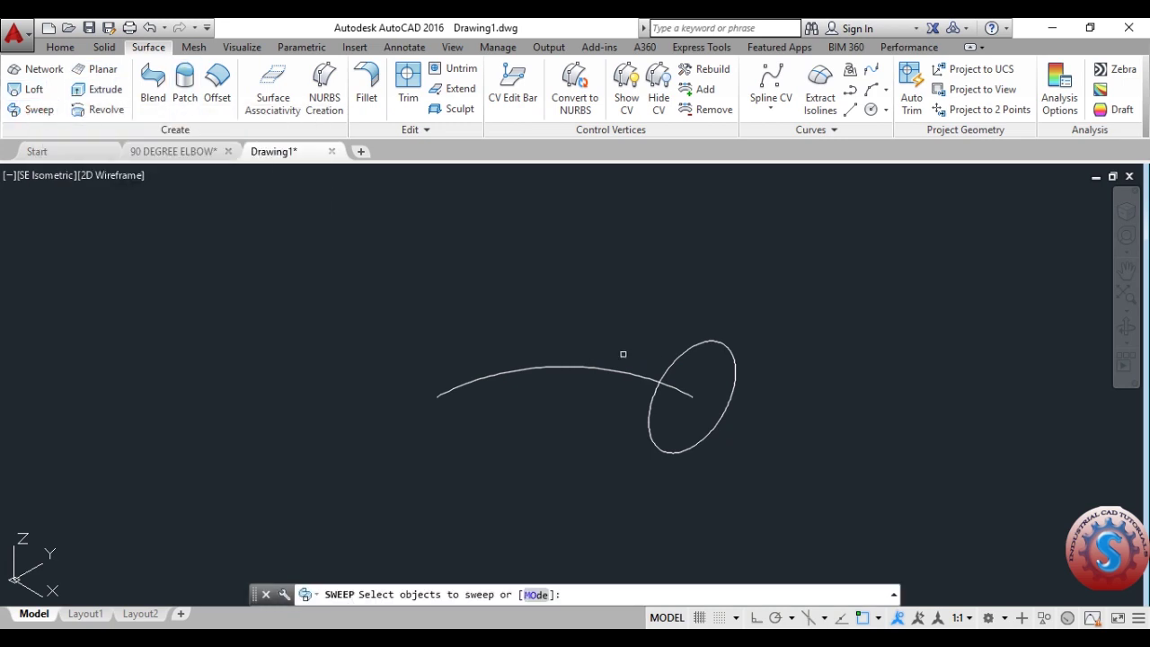
pyautogui.click(682, 354)
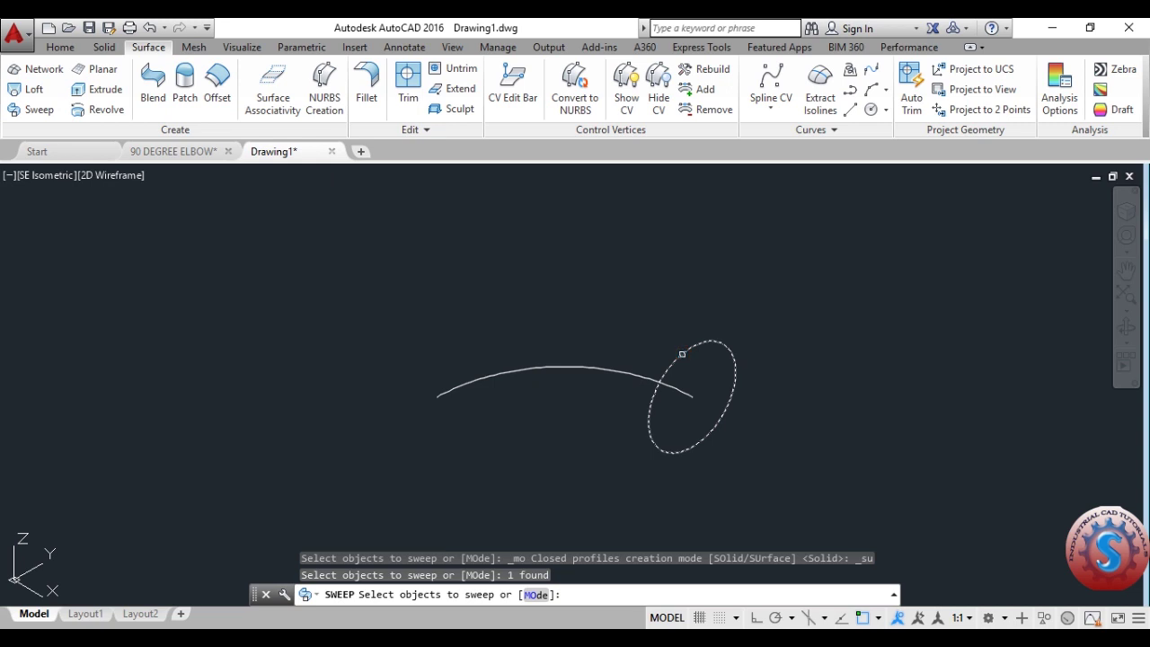
pyautogui.press('Return')
pyautogui.click(601, 370)
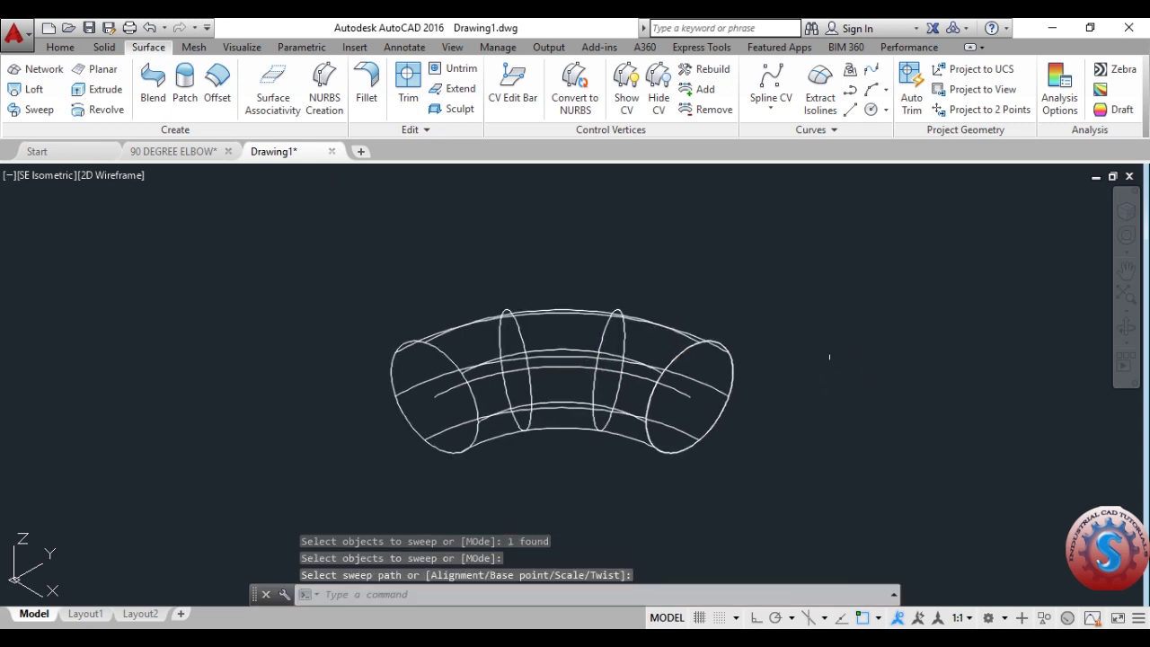
# Shade the elbow in Conceptual style and orbit to look into its end
pyautogui.click(110, 174)
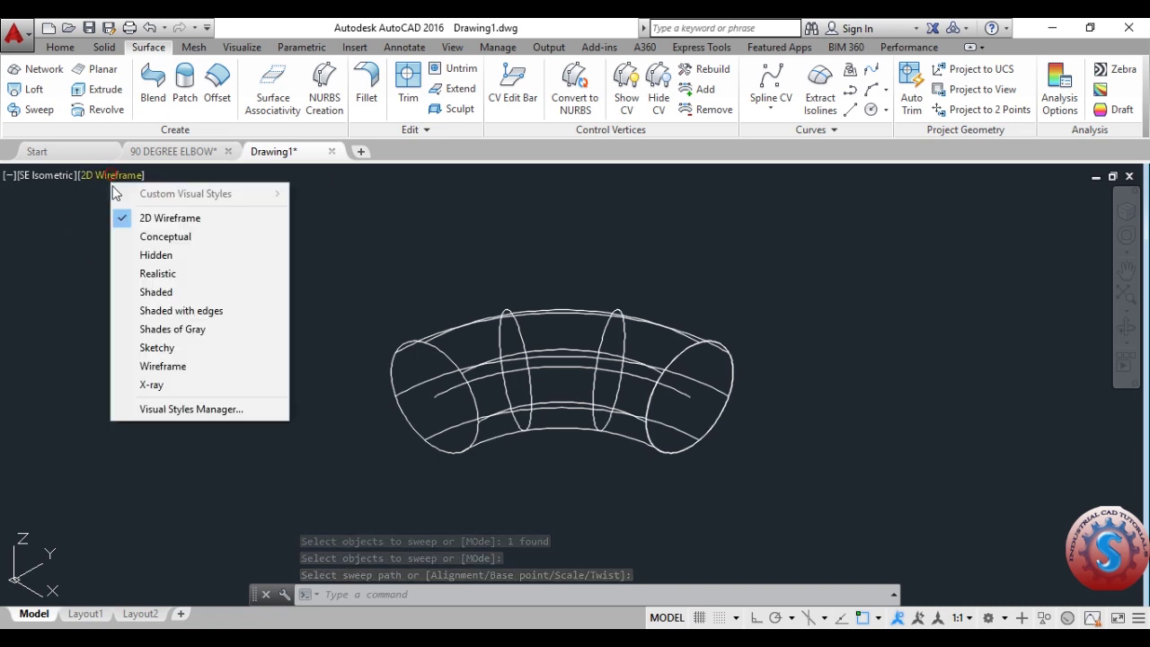
pyautogui.click(158, 239)
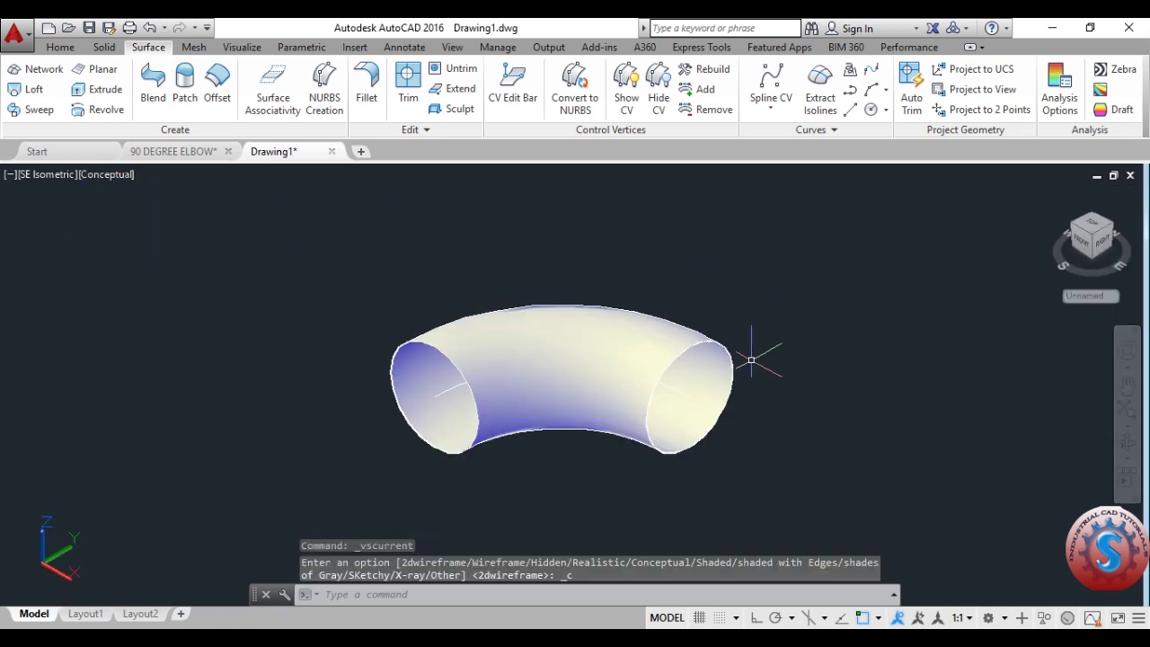
pyautogui.write('3dforbit')
pyautogui.press('Return')
pyautogui.moveTo(658, 225); pyautogui.dragTo(561, 287)
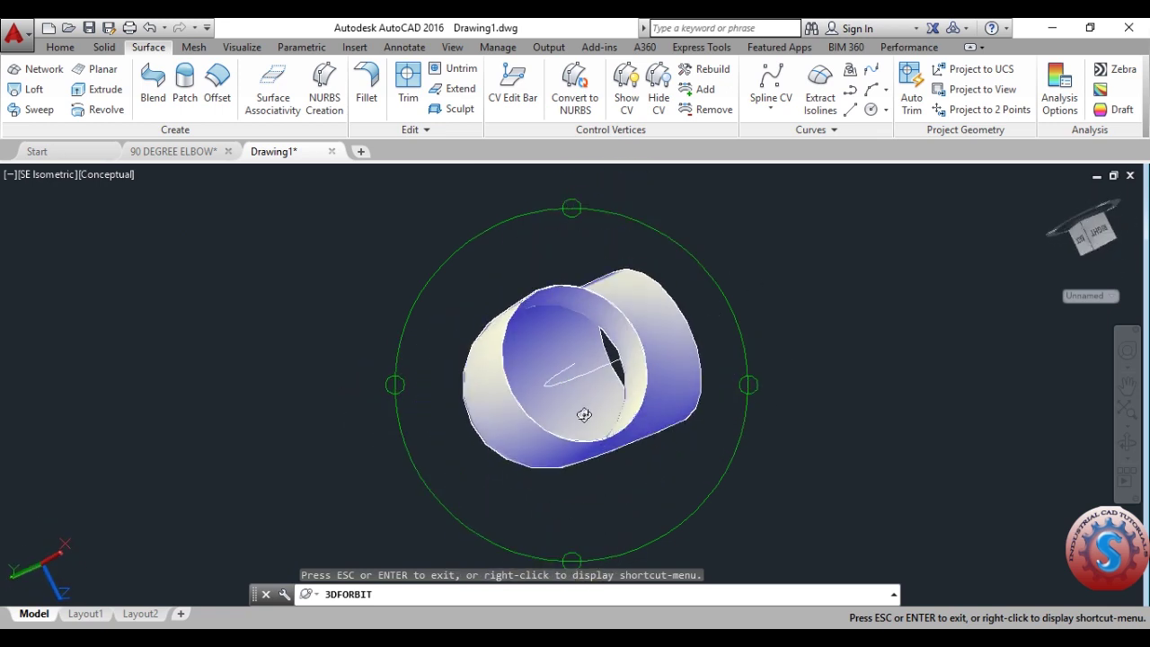
pyautogui.press('Escape')
# Delete the sweep path line inside the elbow and orbit round to a side view
pyautogui.scroll(4, 567, 386)
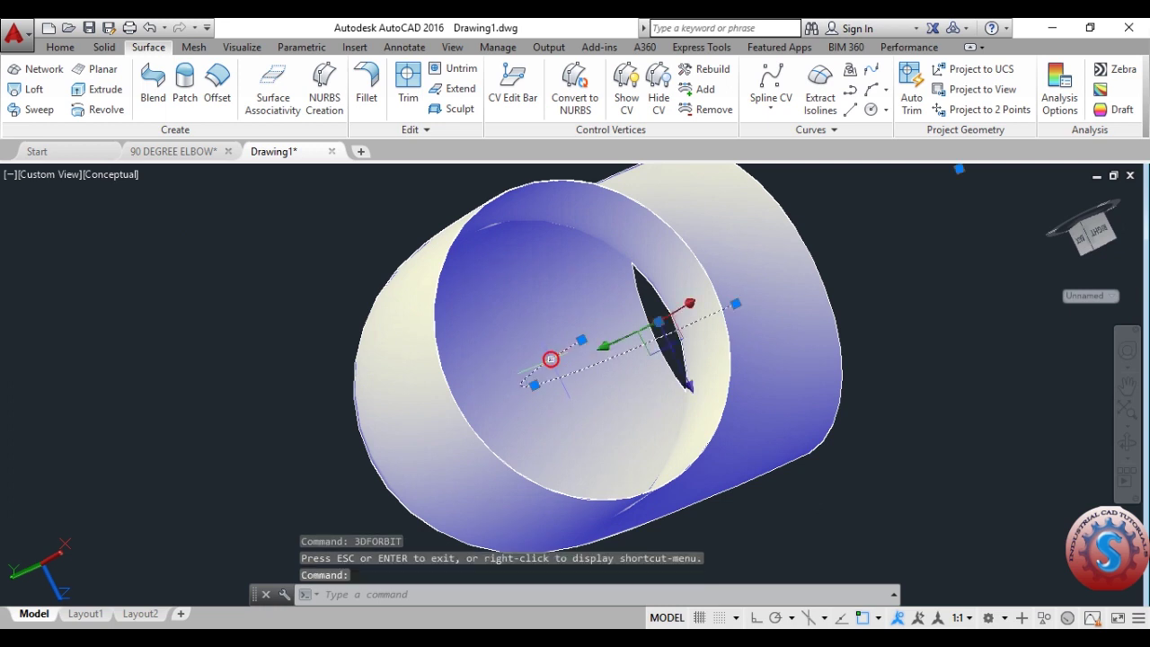
pyautogui.press('Escape')
pyautogui.press('Return')
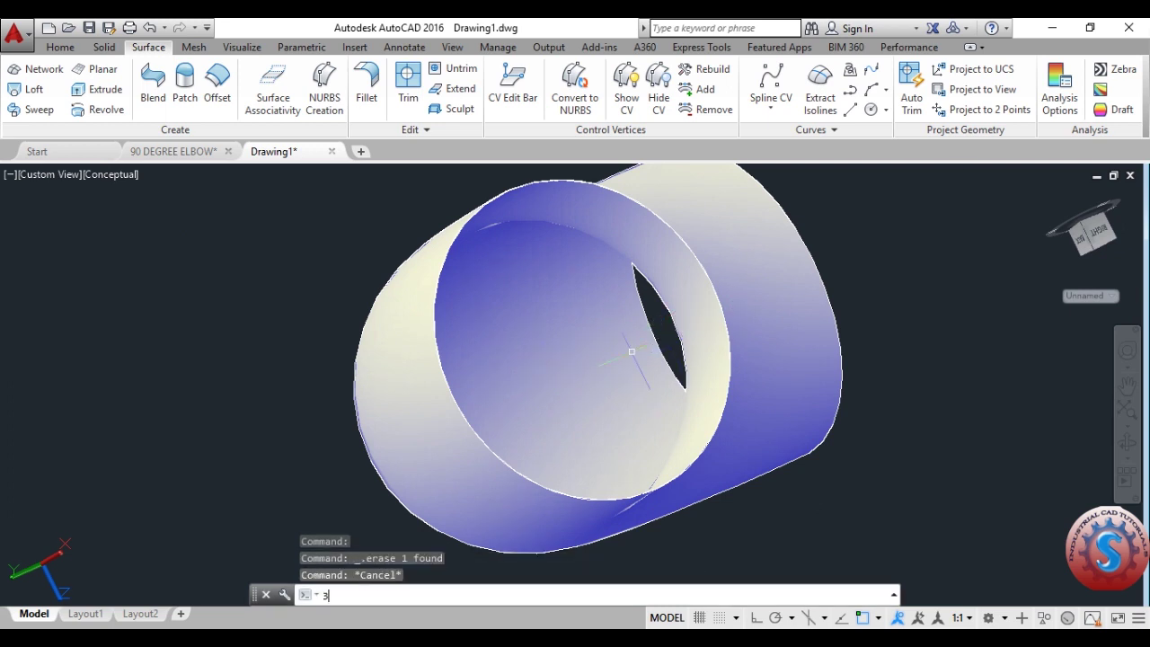
pyautogui.moveTo(631, 352); pyautogui.dragTo(565, 286)
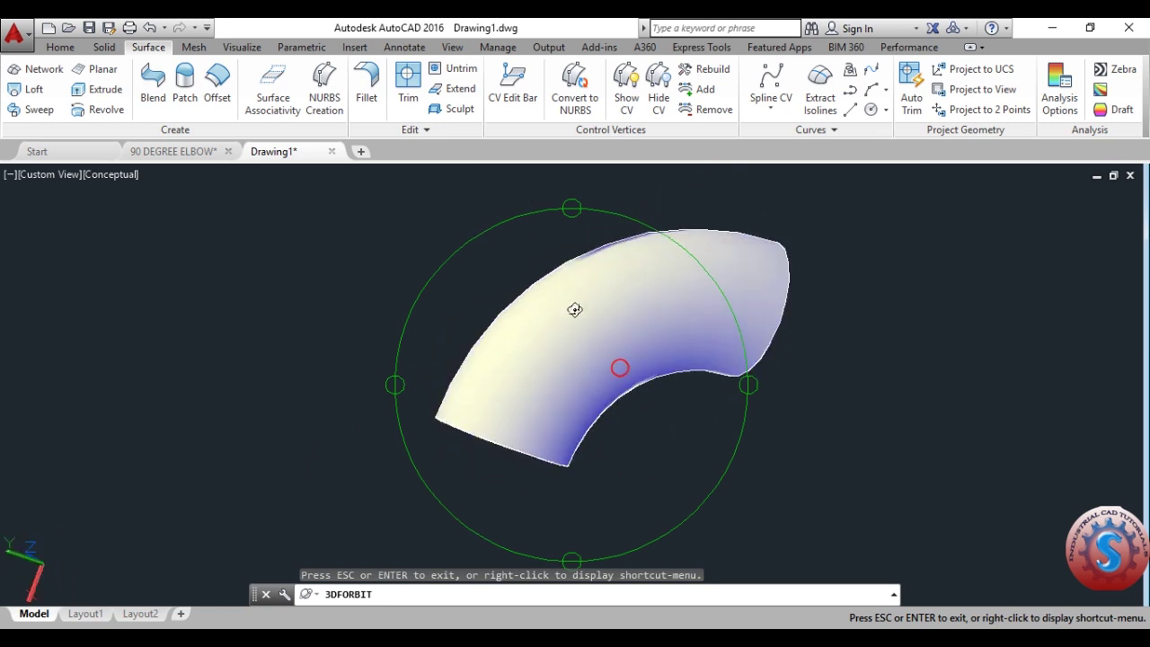
pyautogui.press('Escape')
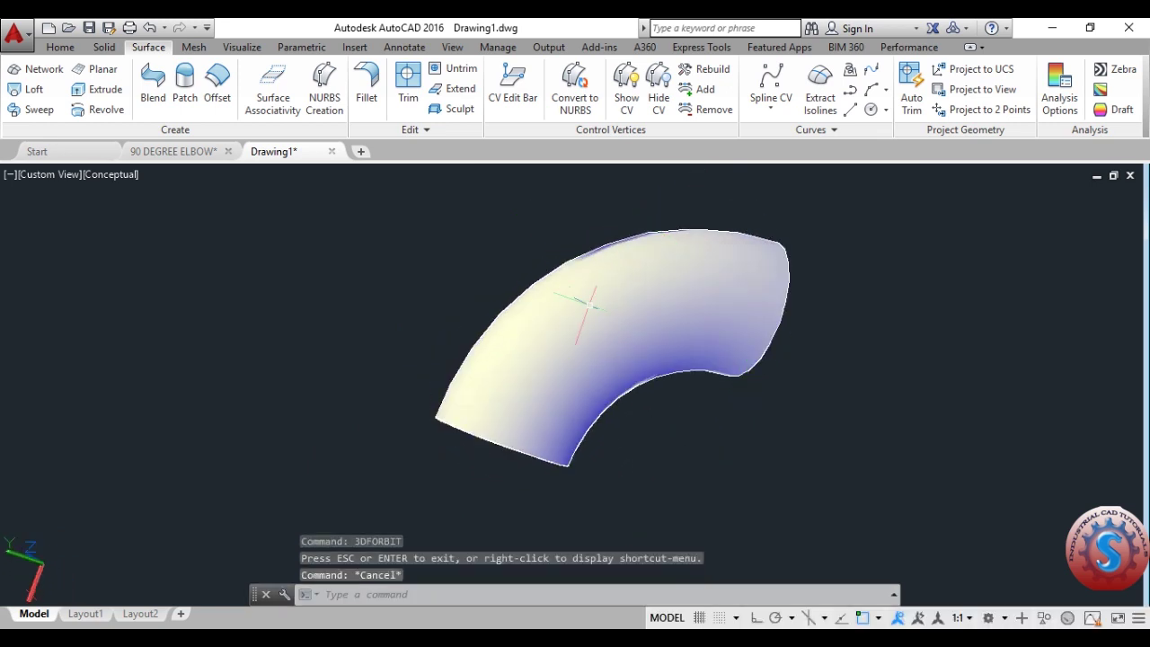
pyautogui.click(185, 151)
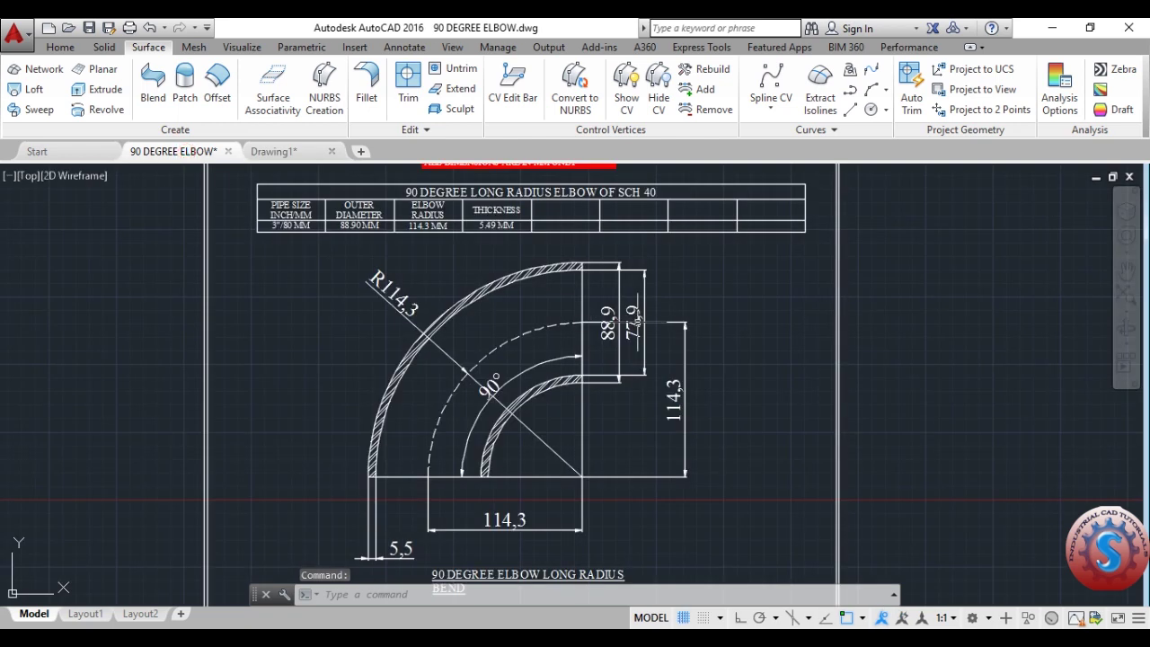
pyautogui.scroll(4, 413, 330)
pyautogui.scroll(-2, 439, 356)
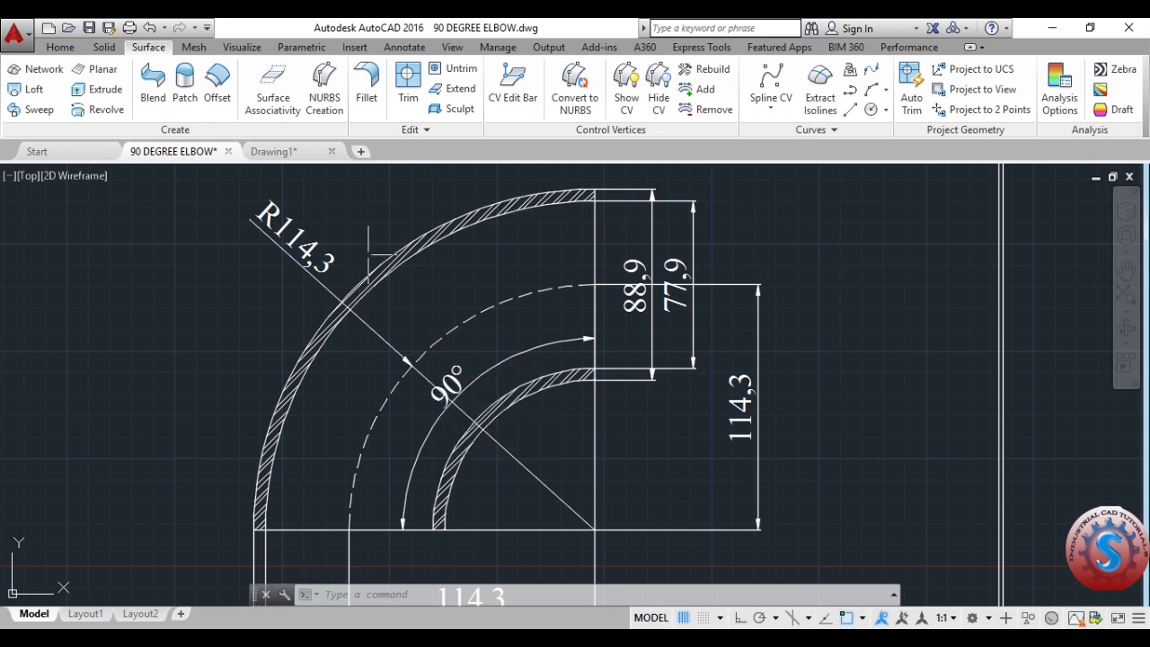
pyautogui.scroll(-2, 415, 502)
pyautogui.scroll(4, 470, 378)
pyautogui.scroll(-3, 449, 437)
pyautogui.scroll(-5, 473, 415)
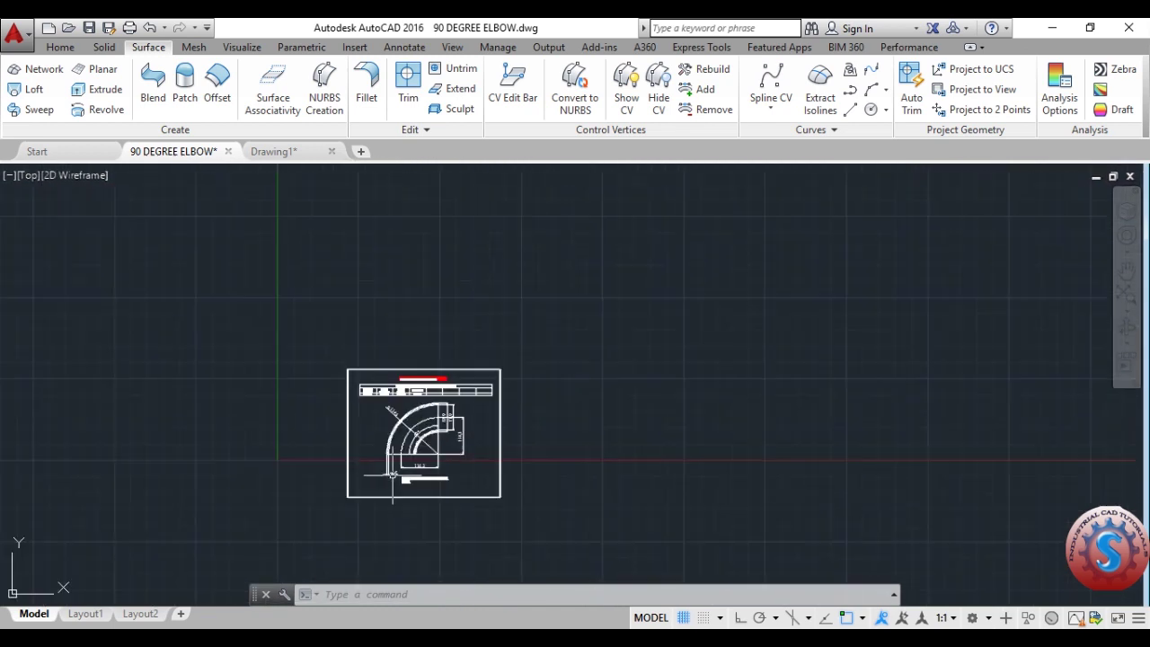
pyautogui.click(279, 150)
pyautogui.press('Escape')
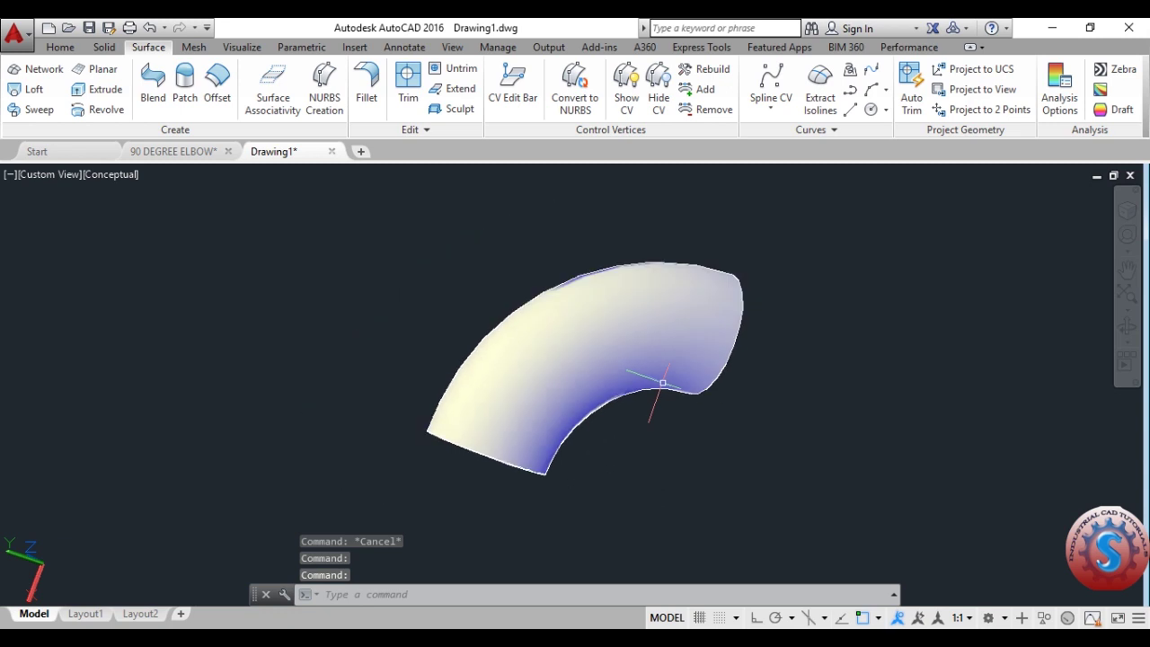
# Orbit the elbow upright with its open end facing forward
pyautogui.scroll(2, 662, 382)
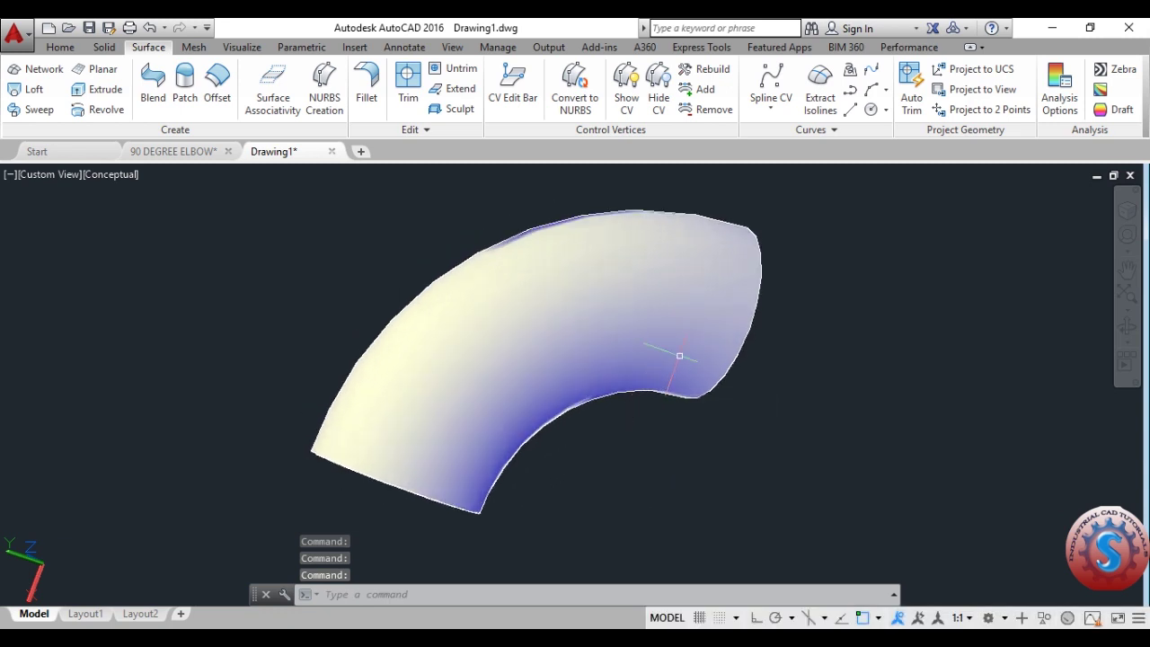
pyautogui.write('3dforbit')
pyautogui.press('Return')
pyautogui.moveTo(680, 357); pyautogui.dragTo(546, 341)
pyautogui.press('Escape')
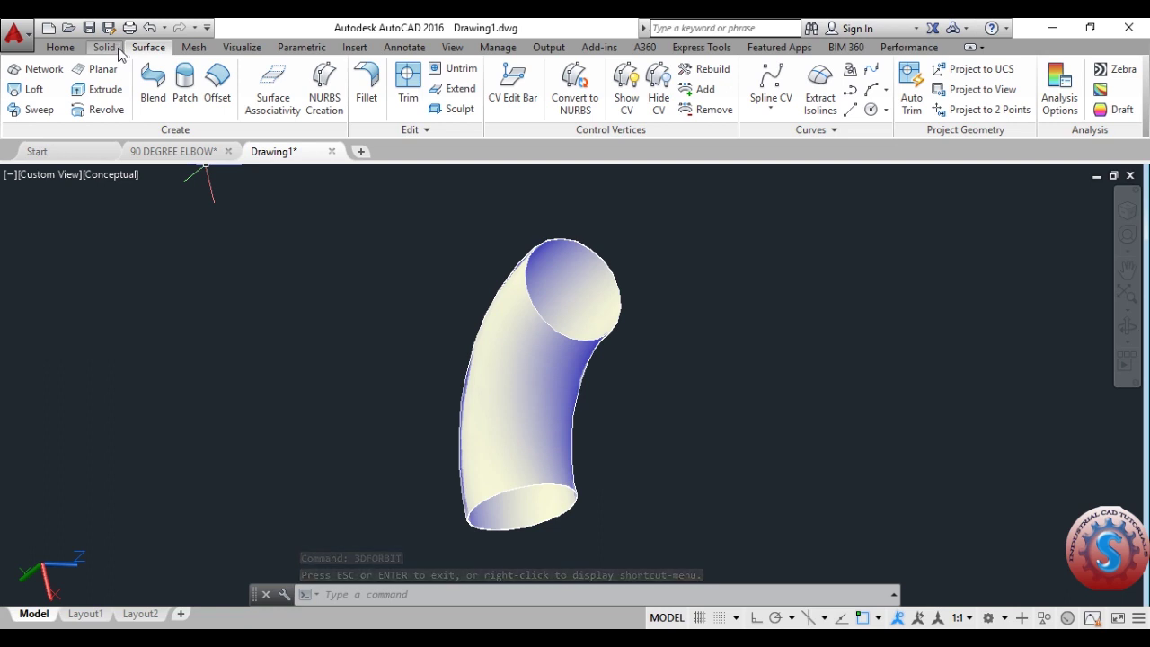
# Thicken the elbow surface by 5.5 into a hollow solid
pyautogui.click(114, 51)
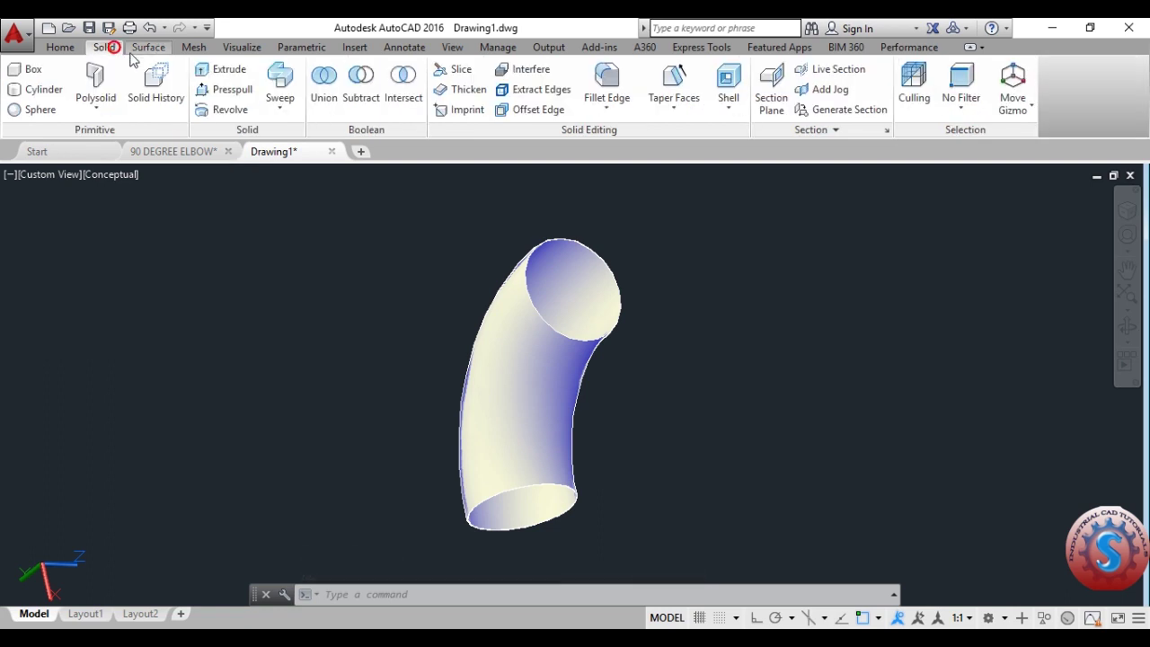
pyautogui.click(468, 90)
pyautogui.click(682, 532)
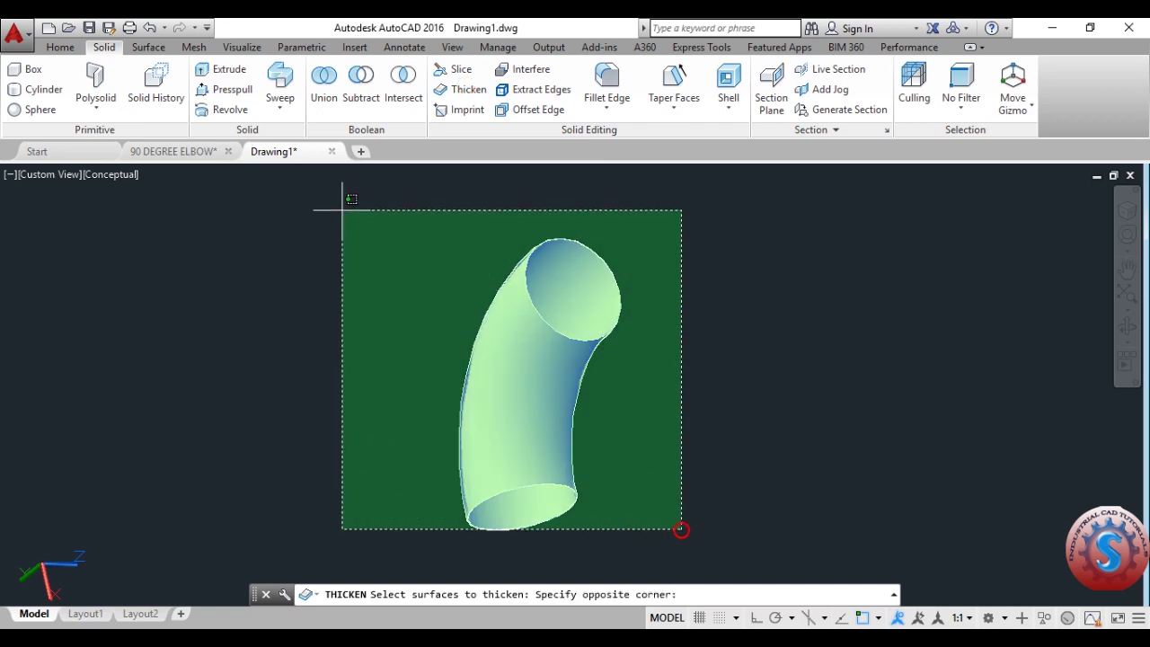
pyautogui.click(342, 210)
pyautogui.press('Return')
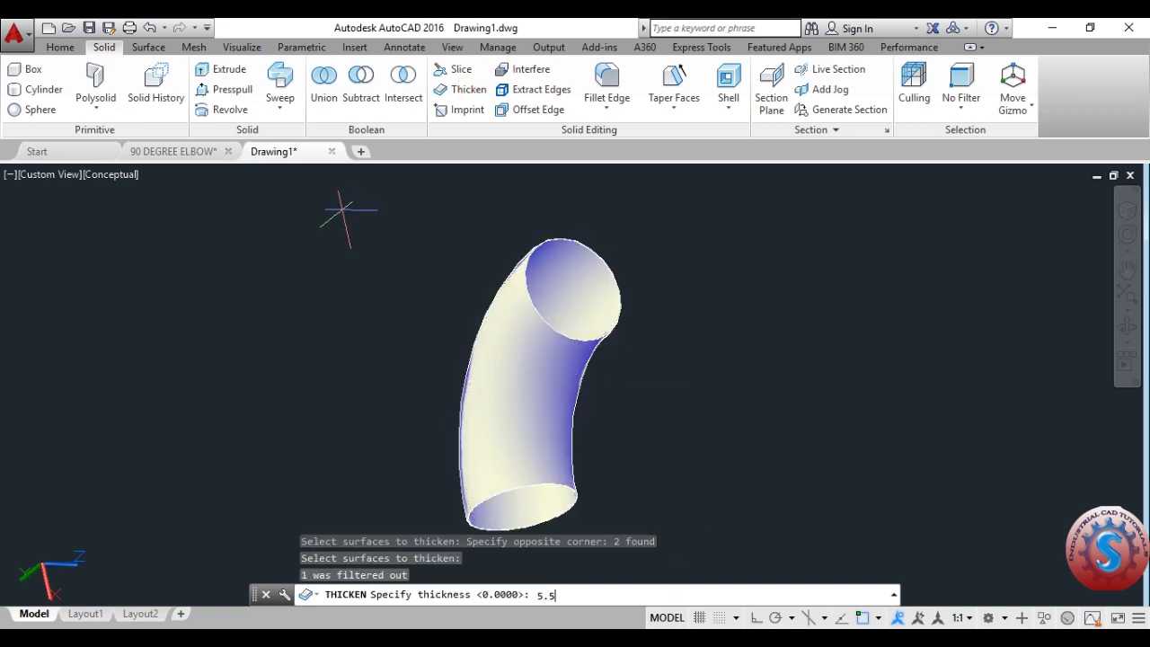
pyautogui.write('5.5')
pyautogui.press('Return')
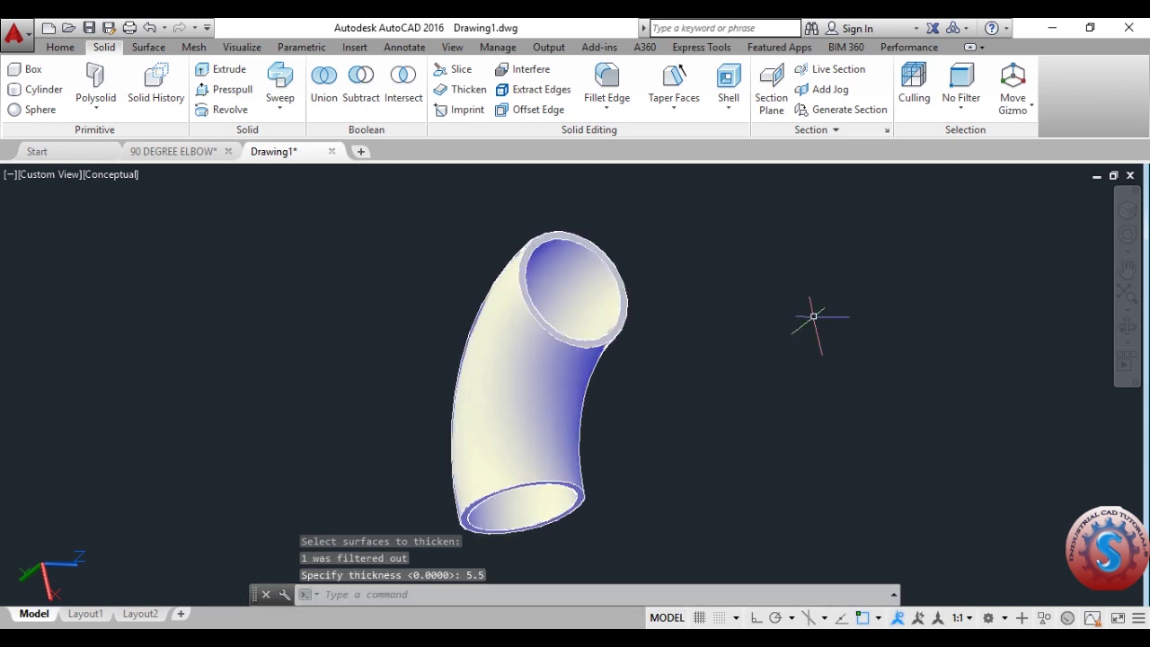
pyautogui.press('Escape')
pyautogui.press('Escape')
# Orbit the elbow sideways and shade it in the Realistic visual style
pyautogui.write('3df')
pyautogui.press('Return')
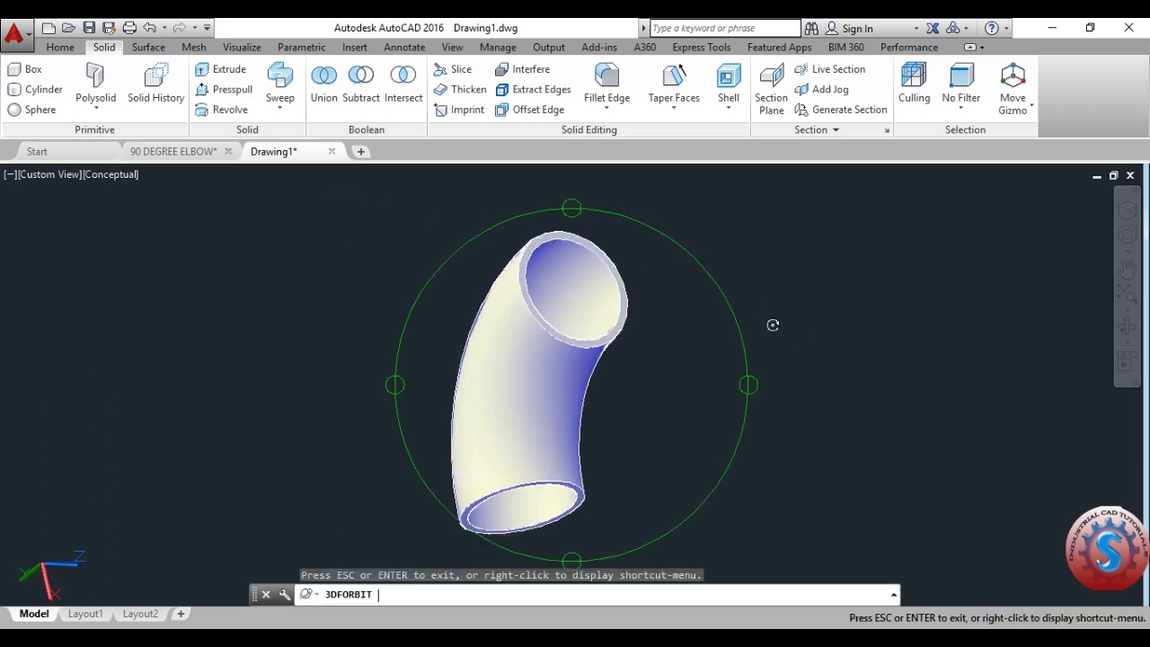
pyautogui.moveTo(659, 357); pyautogui.dragTo(637, 347)
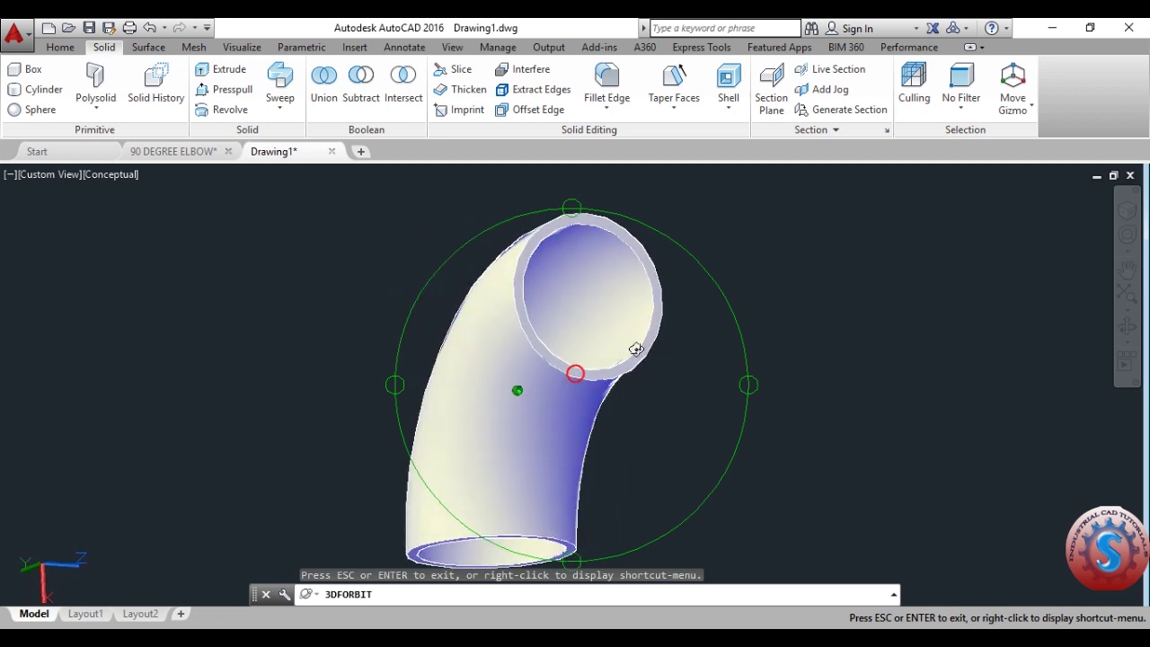
pyautogui.scroll(3, 600, 491)
pyautogui.moveTo(600, 490); pyautogui.dragTo(691, 388)
pyautogui.press('Escape')
pyautogui.click(106, 176)
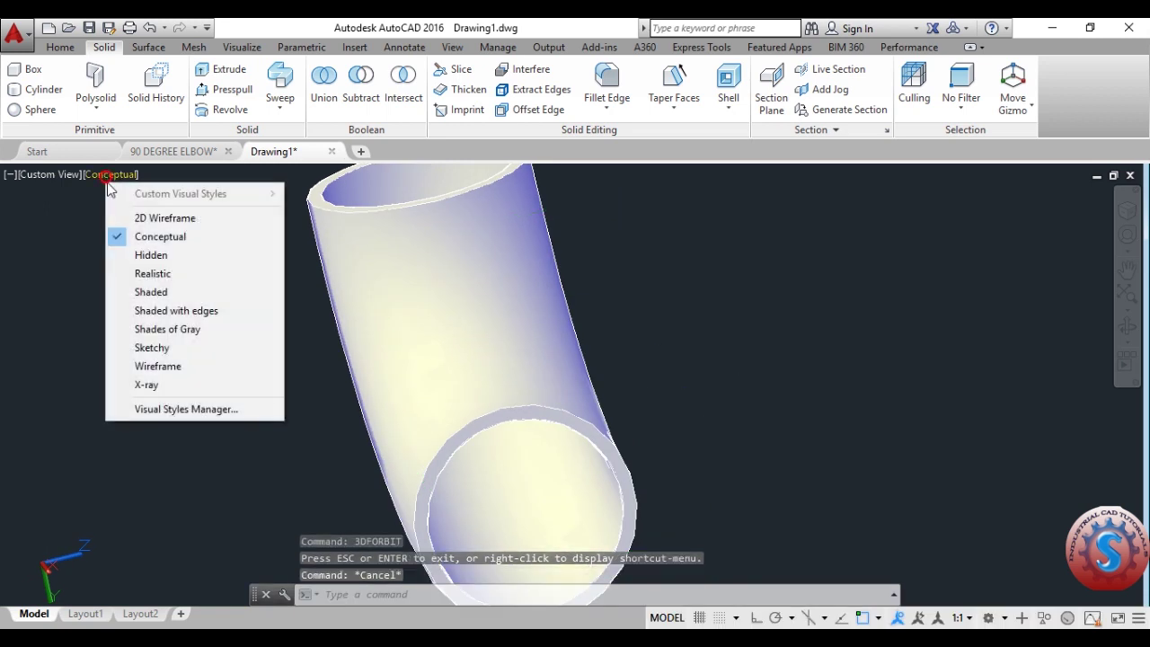
pyautogui.click(162, 272)
# Orbit and recentre the shaded elbow so both hollow open ends are visible
pyautogui.scroll(-2, 161, 272)
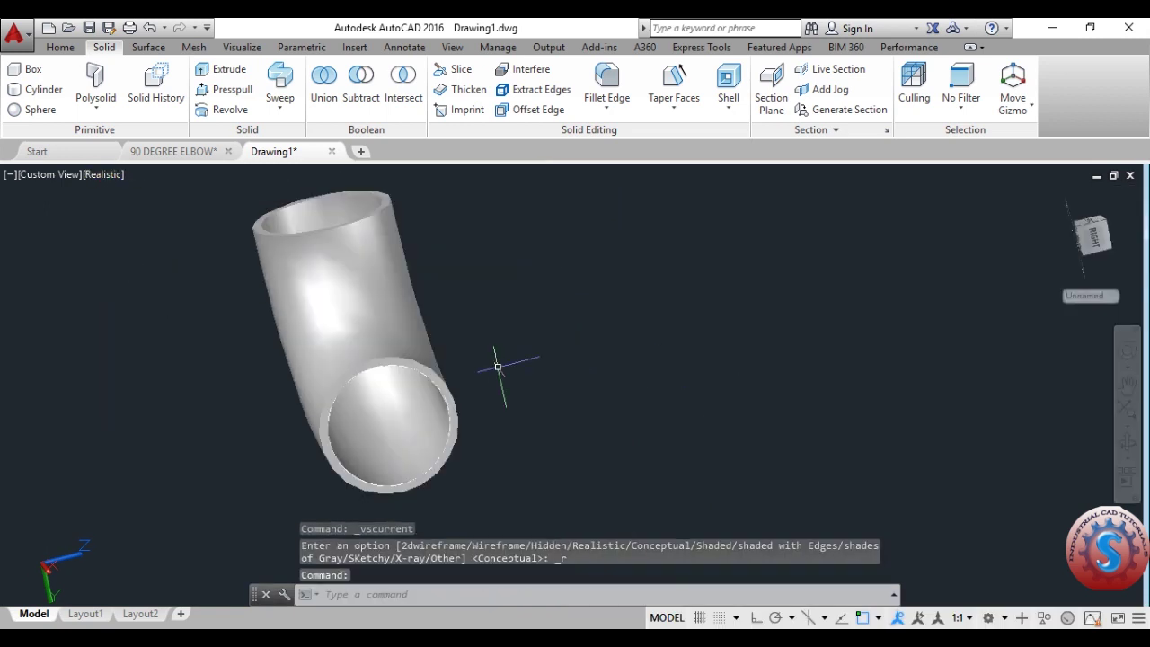
pyautogui.write('3dforbit')
pyautogui.press('Return')
pyautogui.moveTo(619, 366); pyautogui.dragTo(539, 324)
pyautogui.press('Escape')
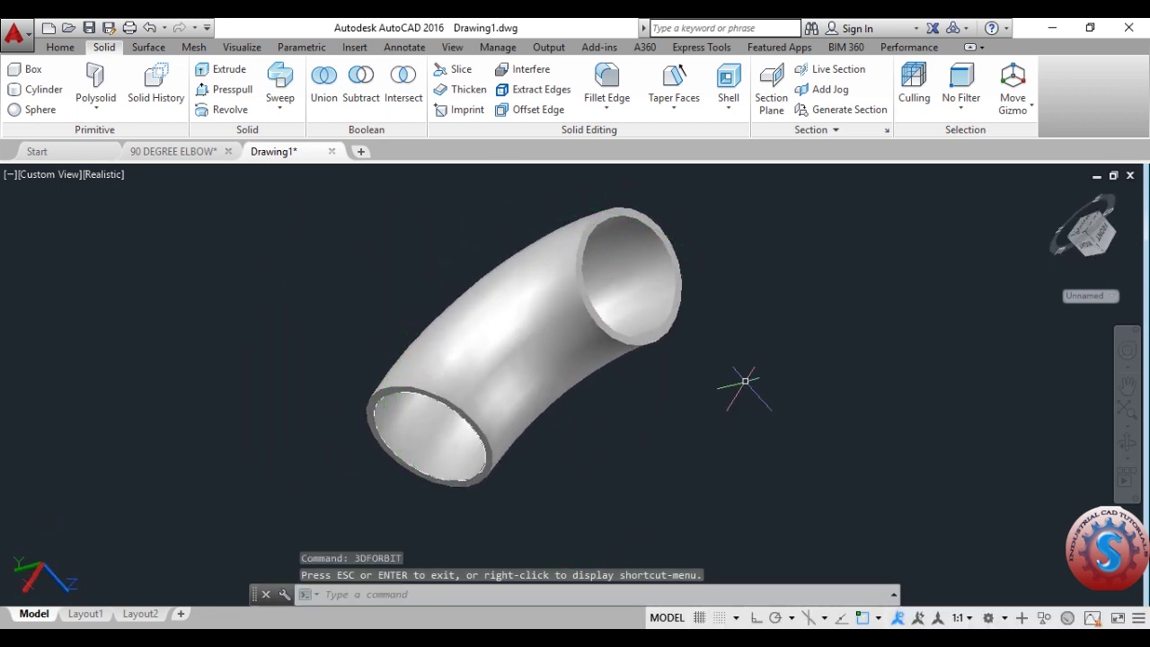
pyautogui.press('Escape')
pyautogui.moveTo(726, 408); pyautogui.dragTo(724, 415, button='middle')
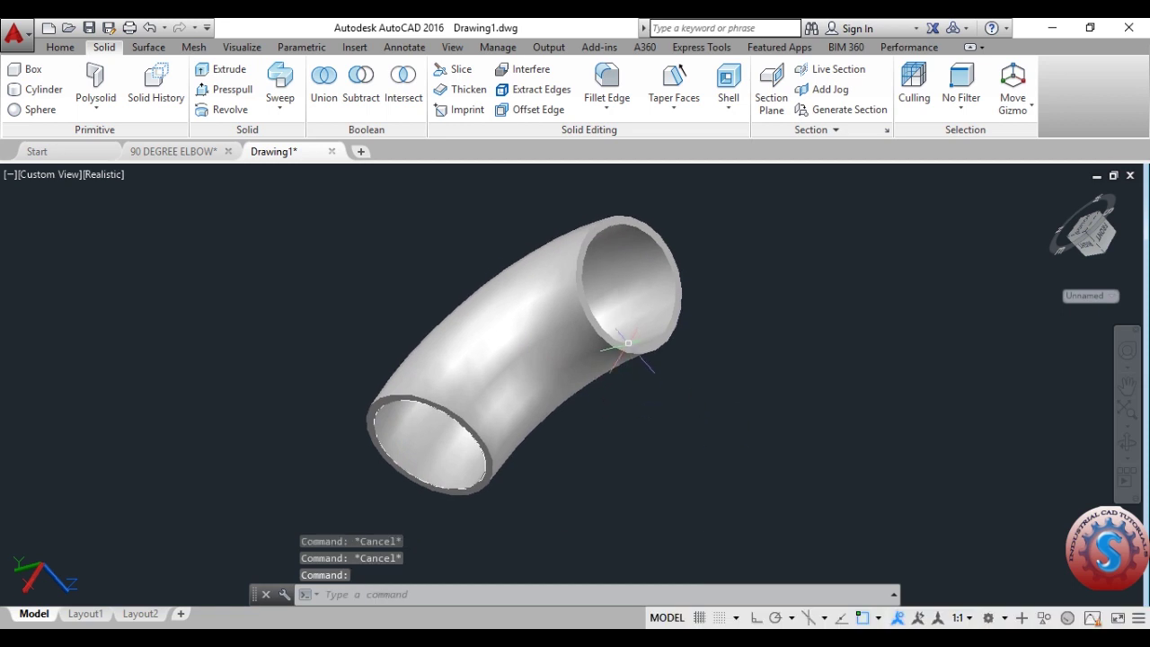
pyautogui.scroll(-4, 628, 342)
pyautogui.scroll(5, 623, 367)
pyautogui.moveTo(624, 366); pyautogui.dragTo(628, 397, button='middle')
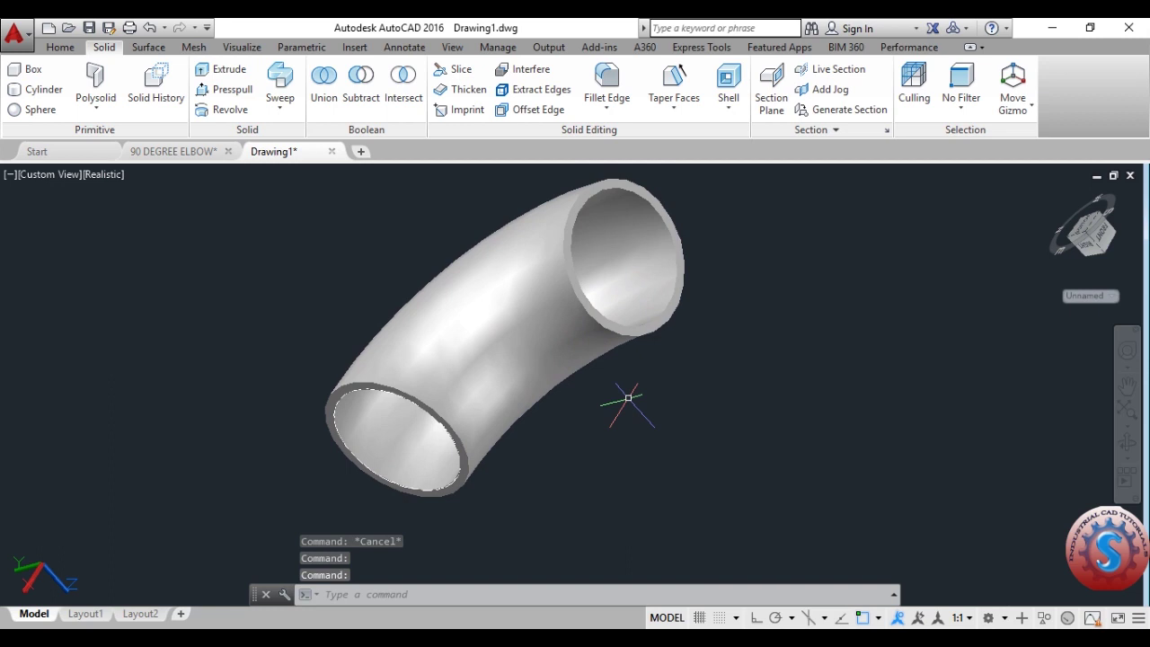
# Switch the viewport to the Top preset view and zoom in on the elbow
pyautogui.click(38, 174)
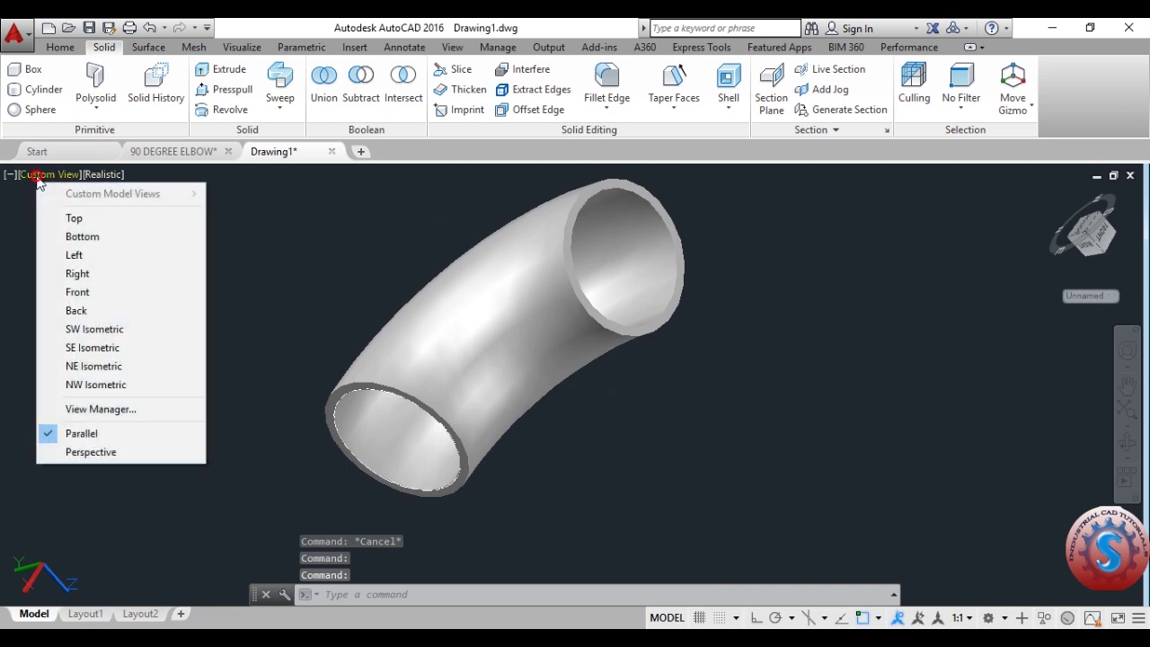
pyautogui.click(72, 219)
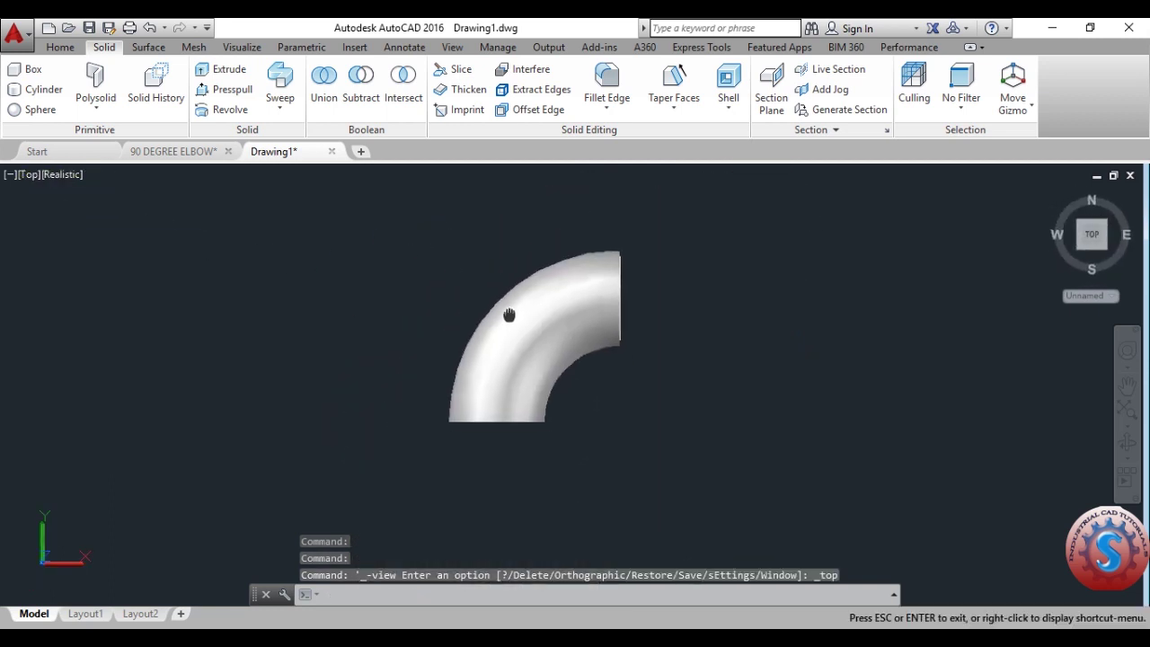
pyautogui.scroll(1, 593, 290)
pyautogui.scroll(-2, 664, 269)
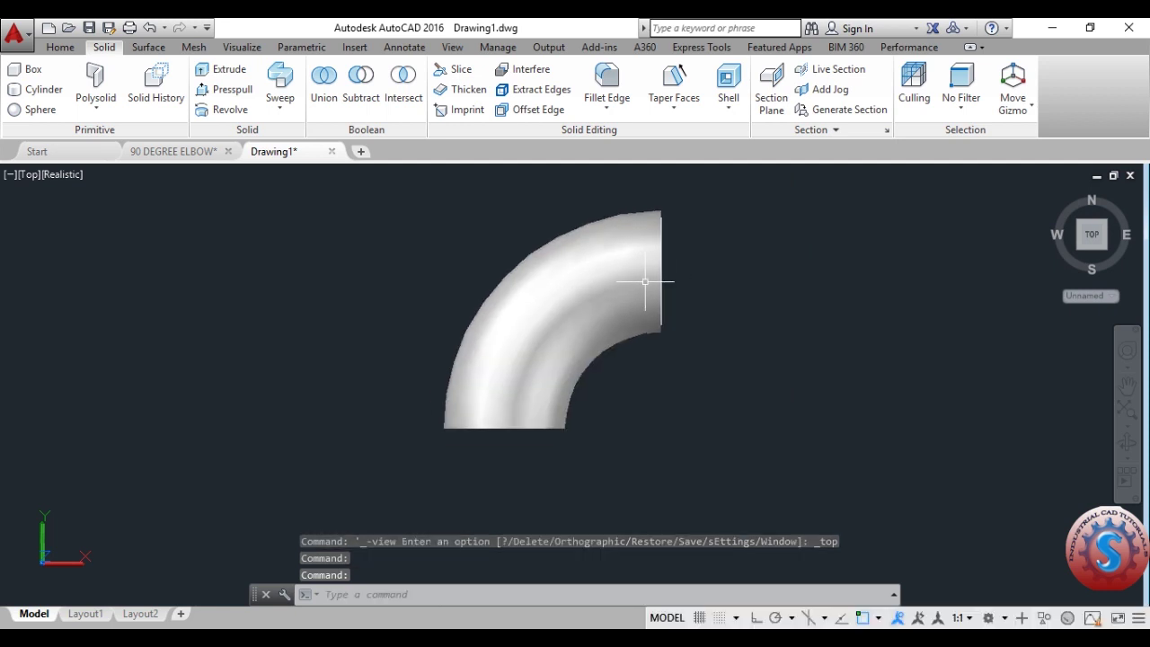
pyautogui.scroll(2, 661, 283)
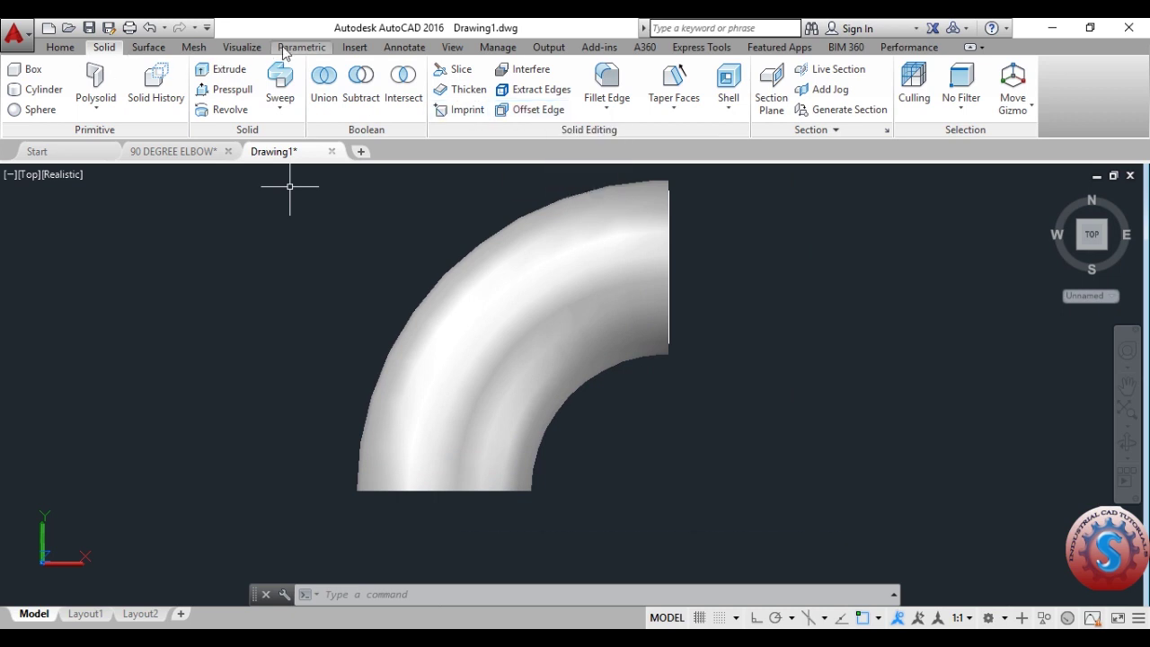
pyautogui.click(402, 48)
# Place a horizontal 88.9 linear dimension across the bottom open end
pyautogui.click(381, 109)
pyautogui.click(370, 134)
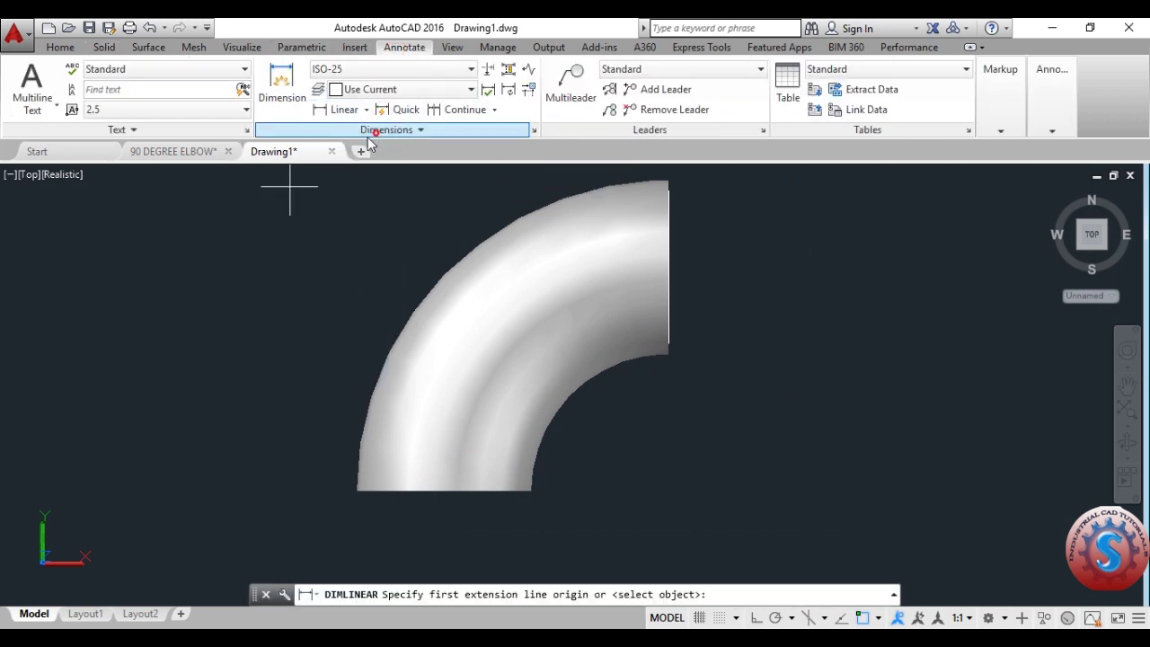
pyautogui.click(355, 491)
pyautogui.click(531, 491)
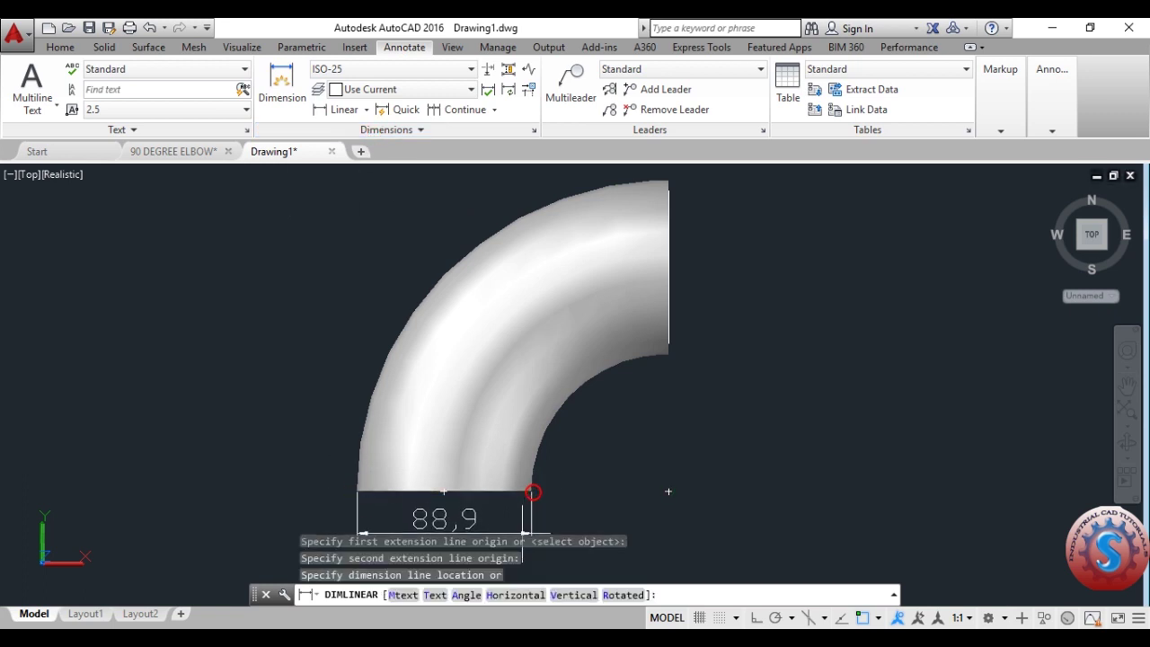
pyautogui.scroll(3, 521, 517)
pyautogui.click(536, 396)
pyautogui.moveTo(610, 355); pyautogui.dragTo(642, 377, button='middle')
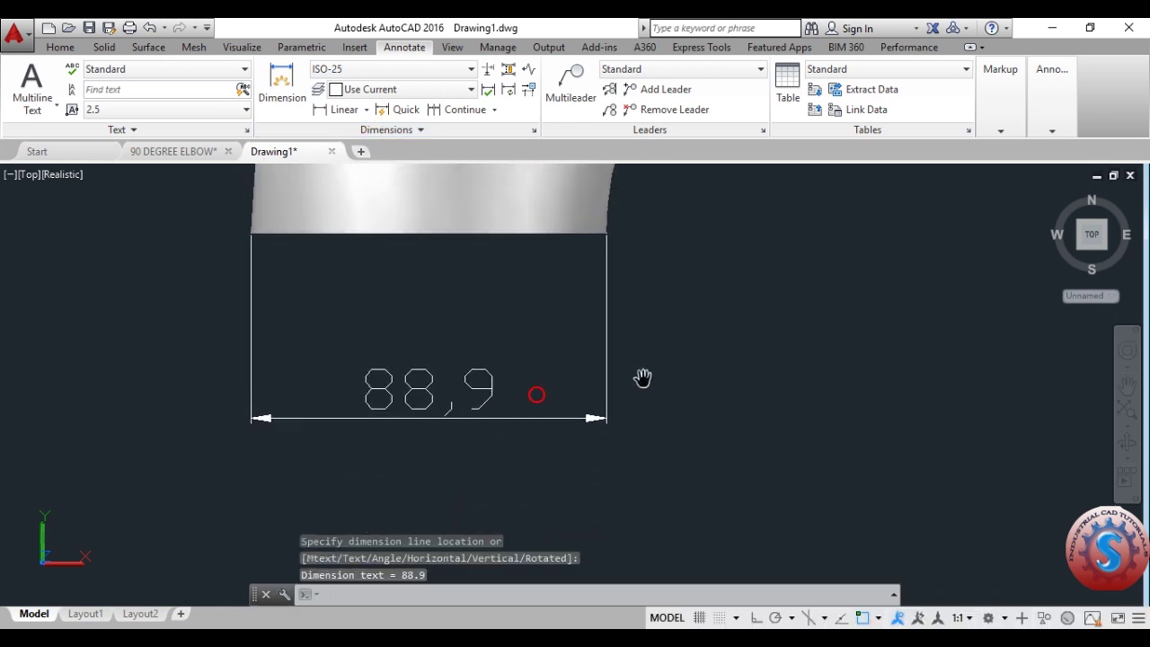
# Check the 90 DEGREE ELBOW reference drawing's dimensions, then return to Drawing1
pyautogui.click(199, 155)
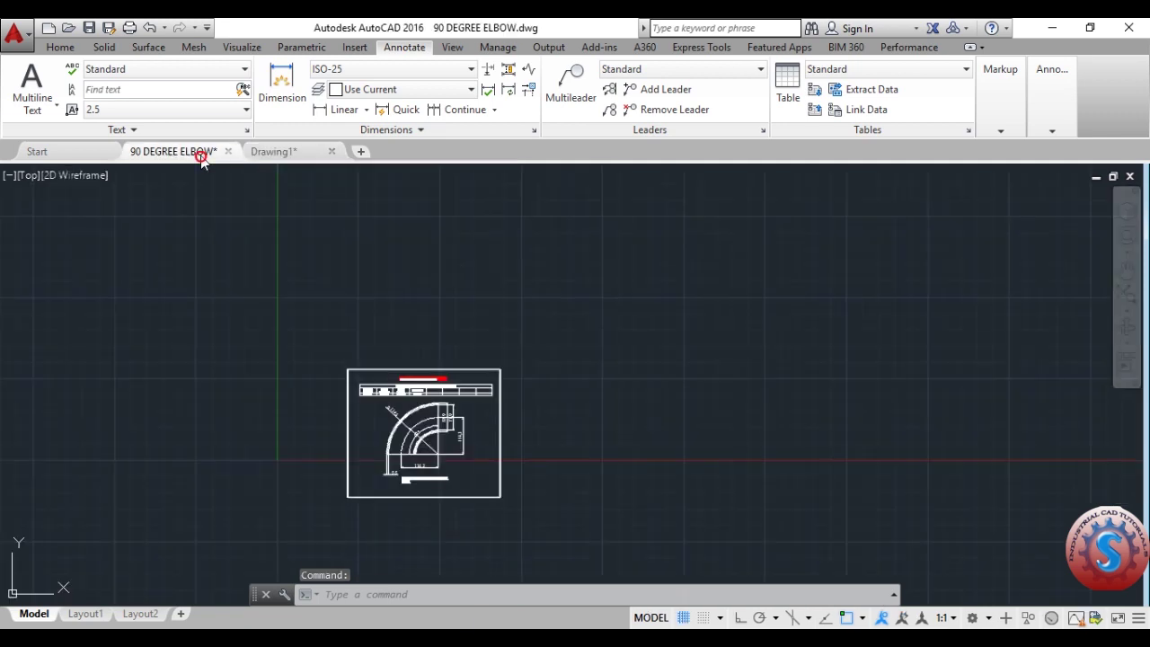
pyautogui.scroll(3, 448, 462)
pyautogui.scroll(3, 476, 395)
pyautogui.moveTo(476, 395); pyautogui.dragTo(575, 385, button='middle')
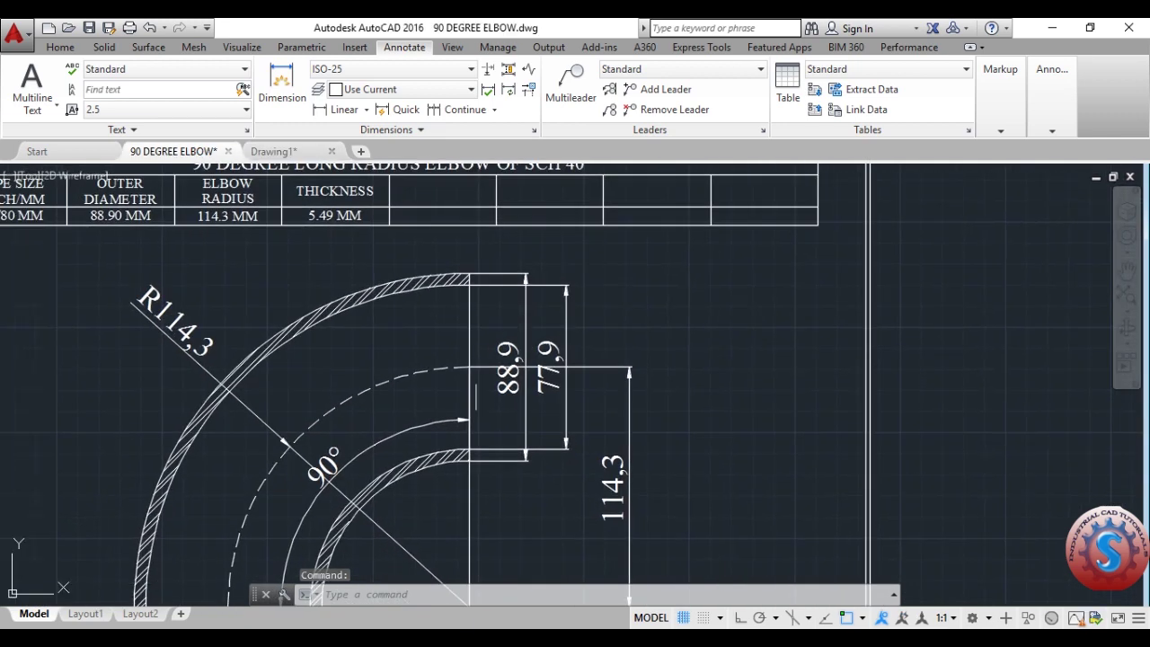
pyautogui.click(270, 153)
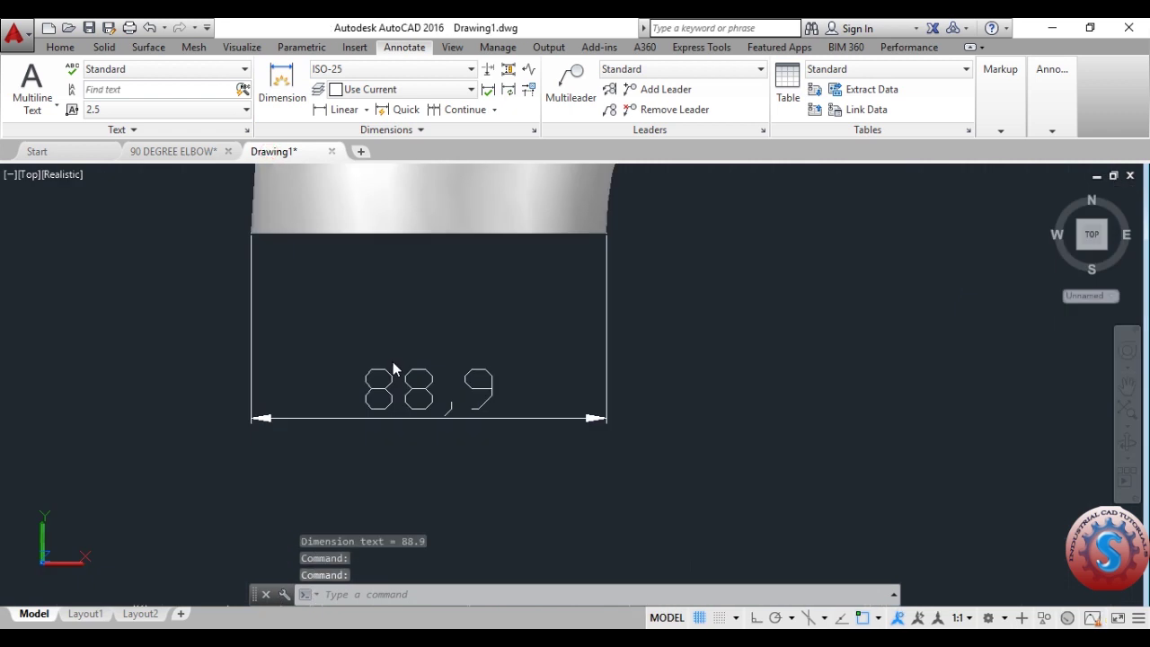
pyautogui.moveTo(336, 290); pyautogui.dragTo(360, 330, button='middle')
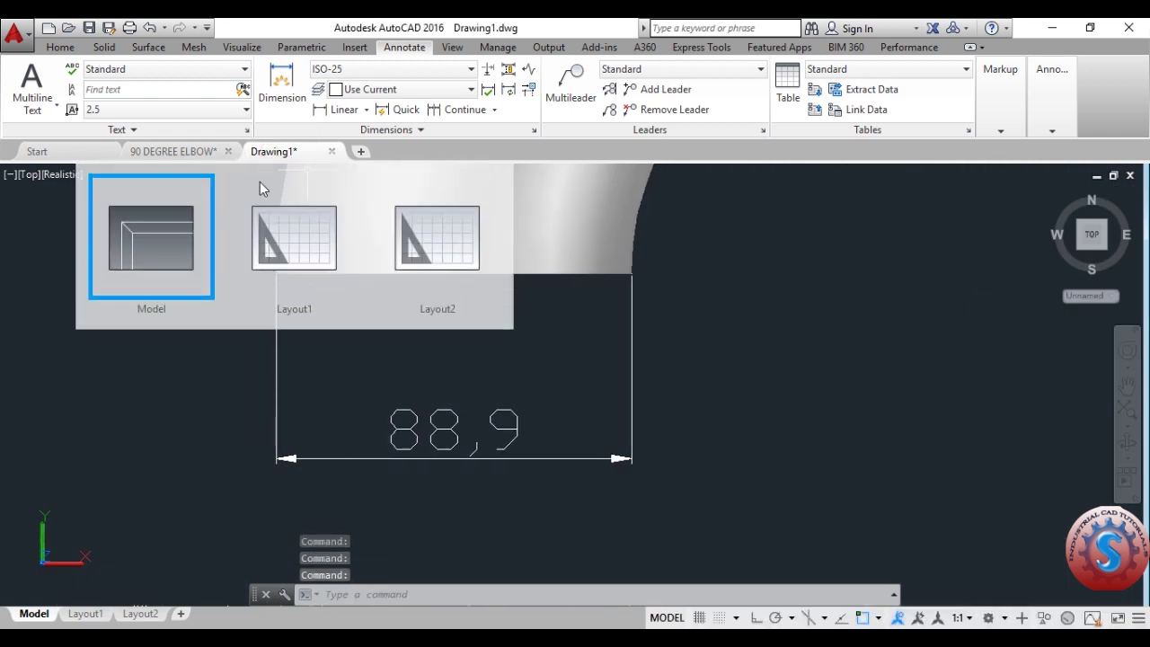
# Add a vertical 88.9 linear dimension across the right open end
pyautogui.click(367, 110)
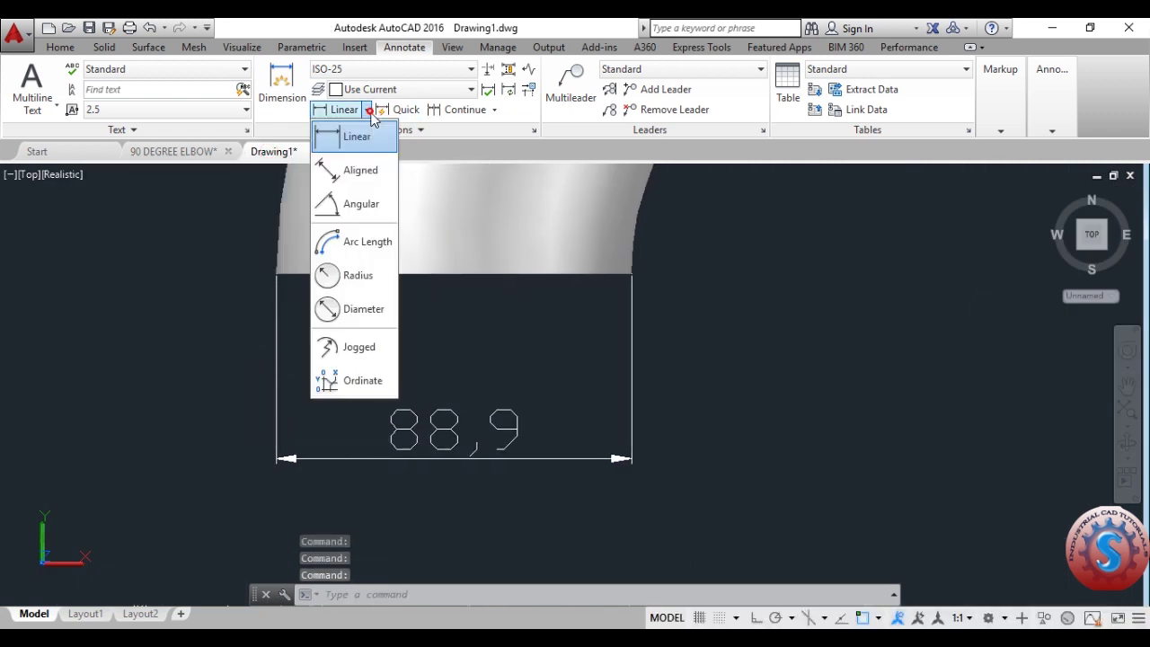
pyautogui.click(367, 136)
pyautogui.scroll(5, 277, 274)
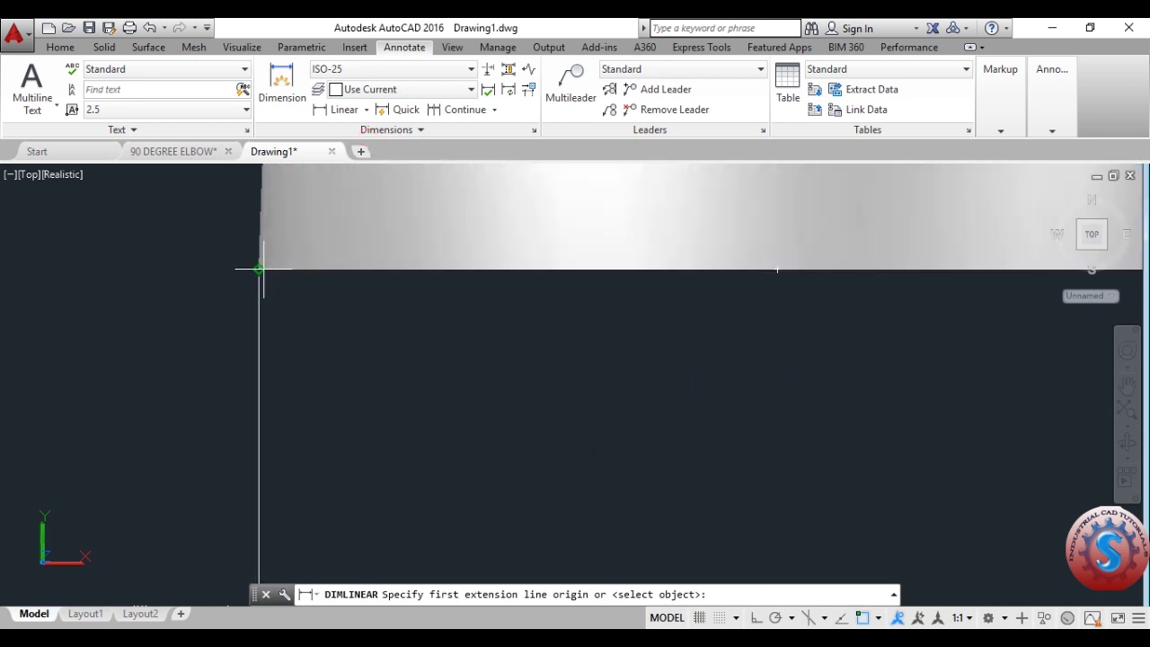
pyautogui.scroll(-4, 259, 274)
pyautogui.scroll(5, 770, 312)
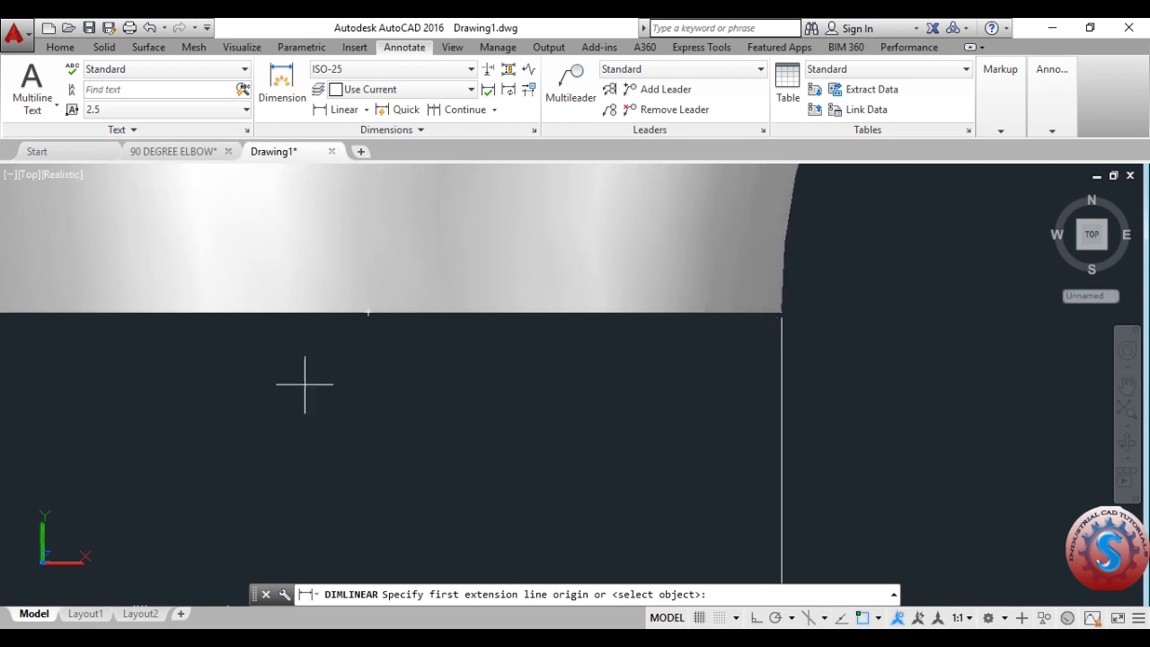
pyautogui.scroll(-5, 305, 384)
pyautogui.scroll(3, 512, 205)
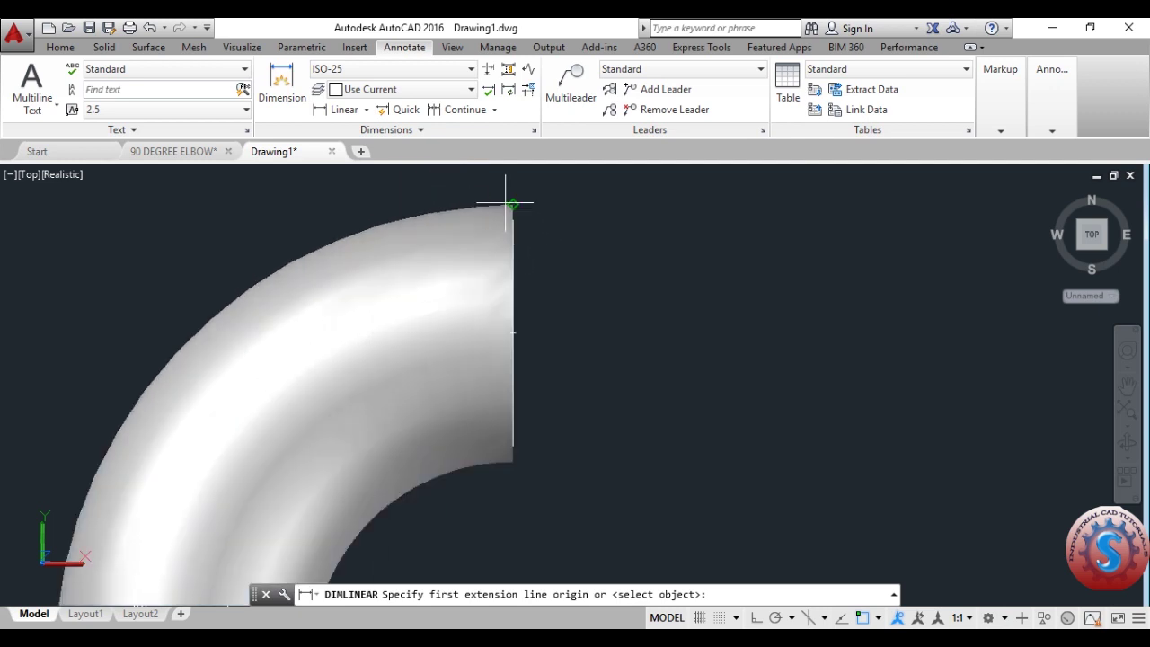
pyautogui.click(513, 205)
pyautogui.click(513, 462)
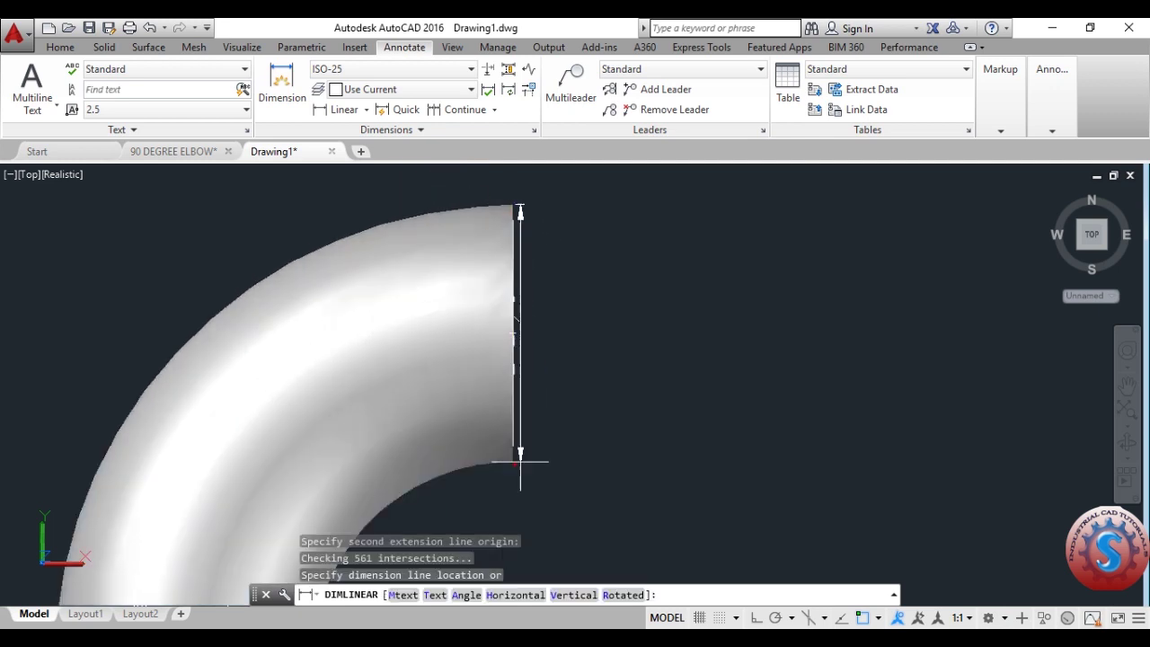
pyautogui.click(617, 342)
pyautogui.scroll(2, 539, 235)
pyautogui.moveTo(539, 235); pyautogui.dragTo(542, 244, button='middle')
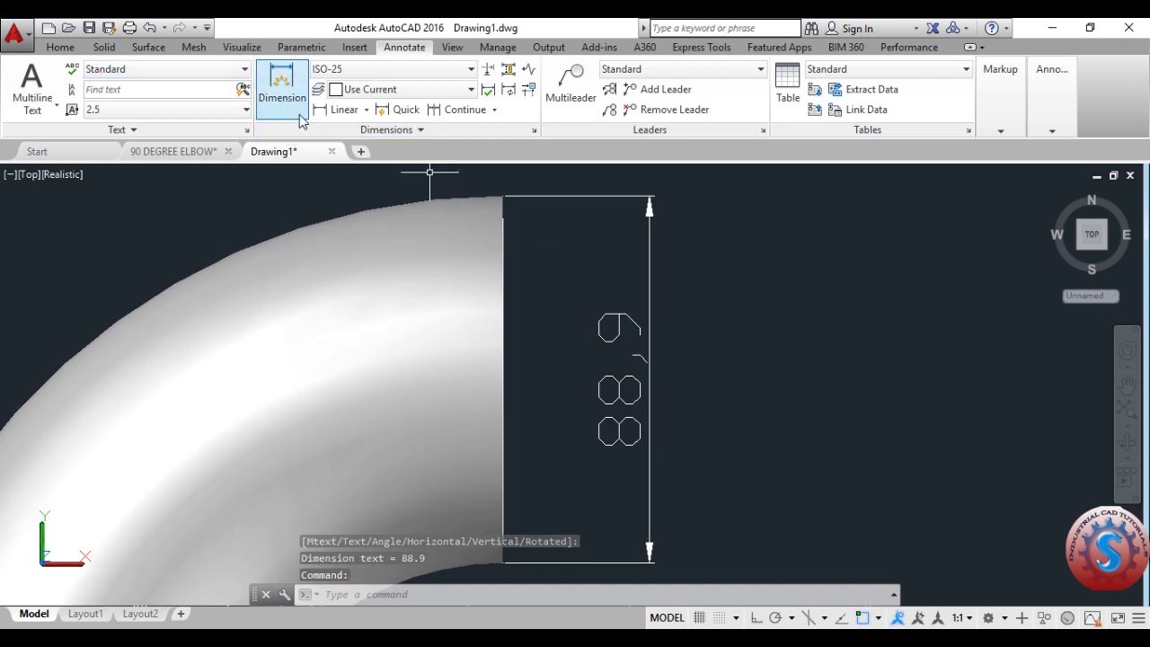
# Start a 77.78 inner dimension on the right opening, then cancel it
pyautogui.click(338, 108)
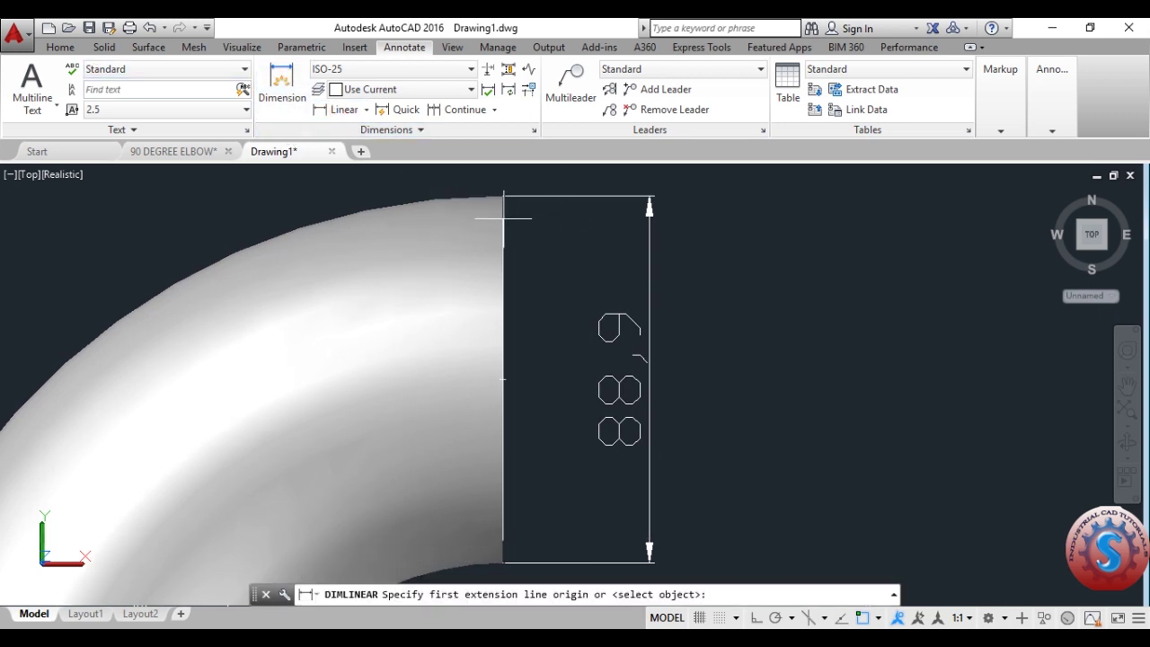
pyautogui.click(503, 217)
pyautogui.scroll(3, 486, 422)
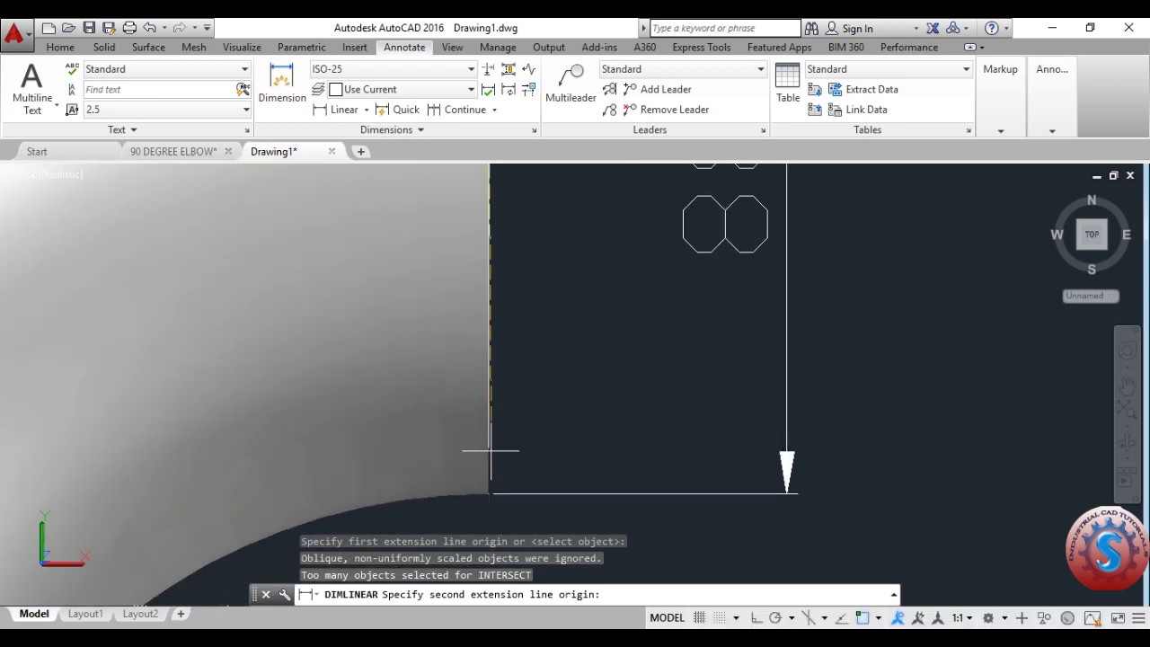
pyautogui.click(488, 447)
pyautogui.scroll(-3, 575, 440)
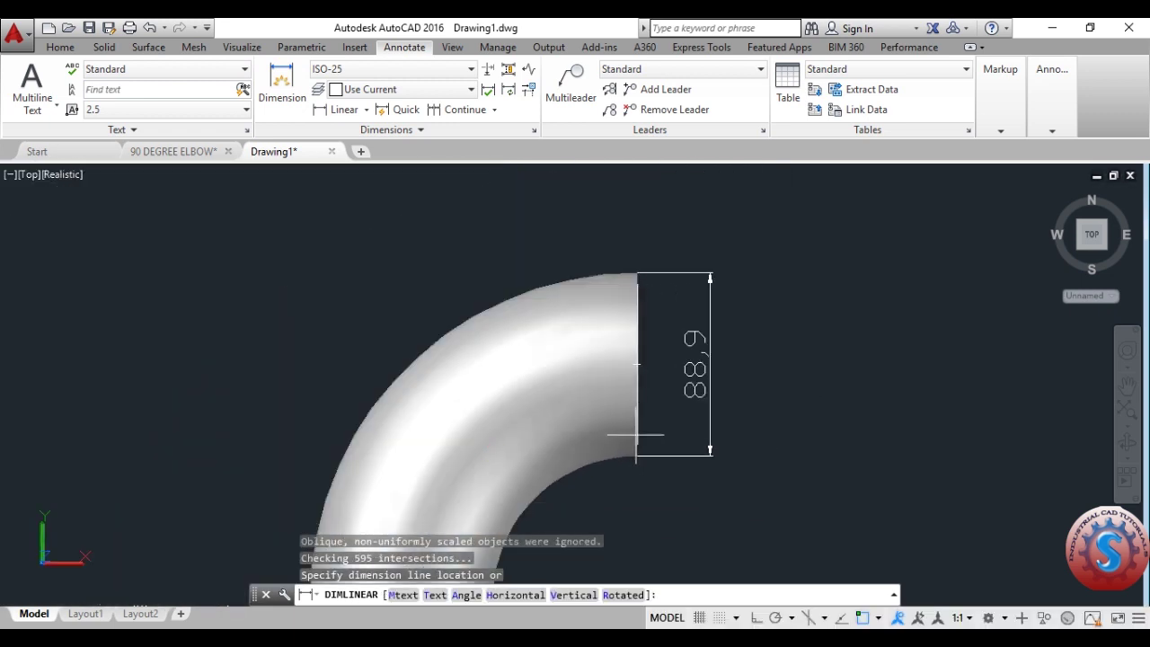
pyautogui.scroll(3, 691, 422)
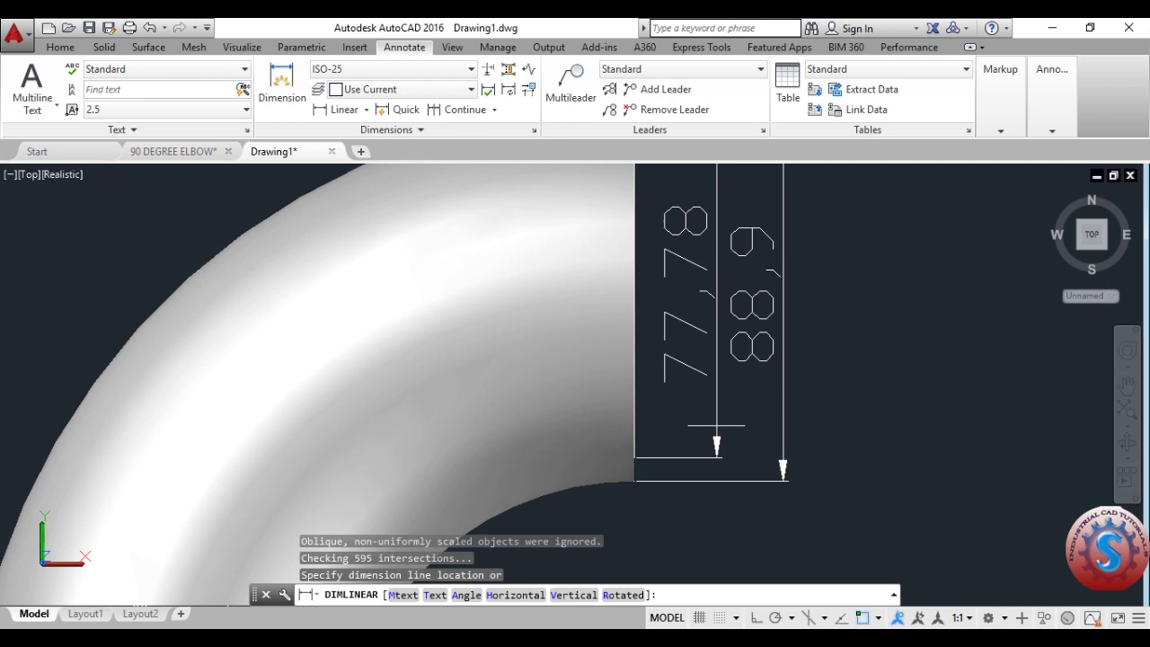
pyautogui.scroll(-4, 718, 426)
pyautogui.scroll(2, 674, 418)
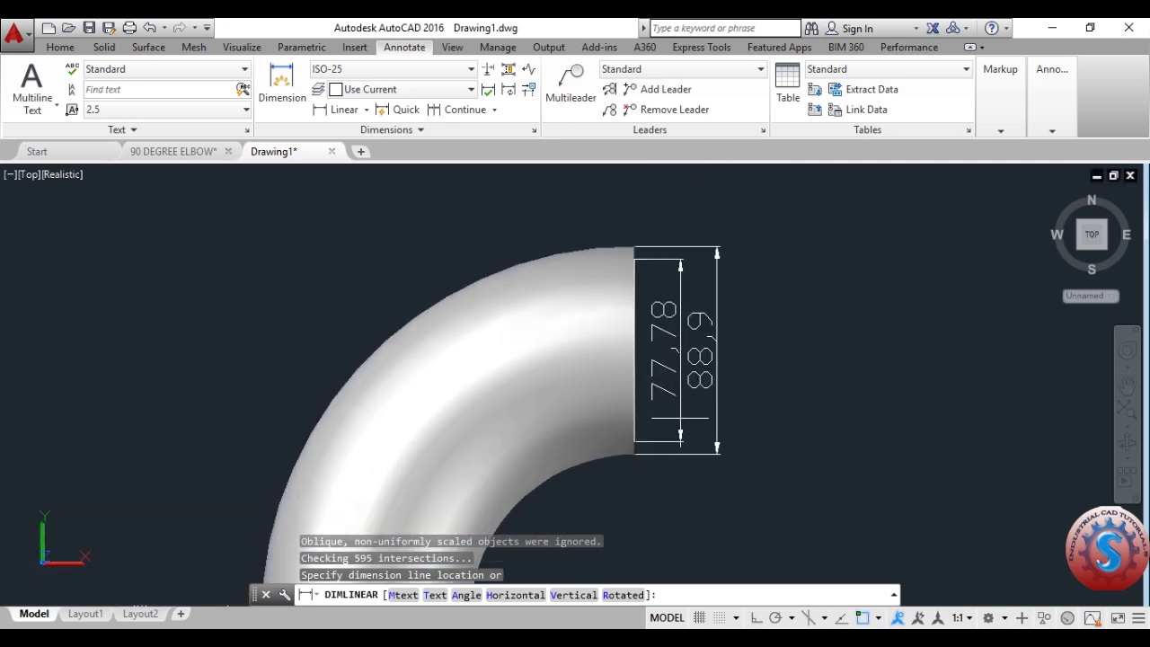
pyautogui.press('Escape')
pyautogui.scroll(-4, 649, 385)
pyautogui.scroll(1, 549, 408)
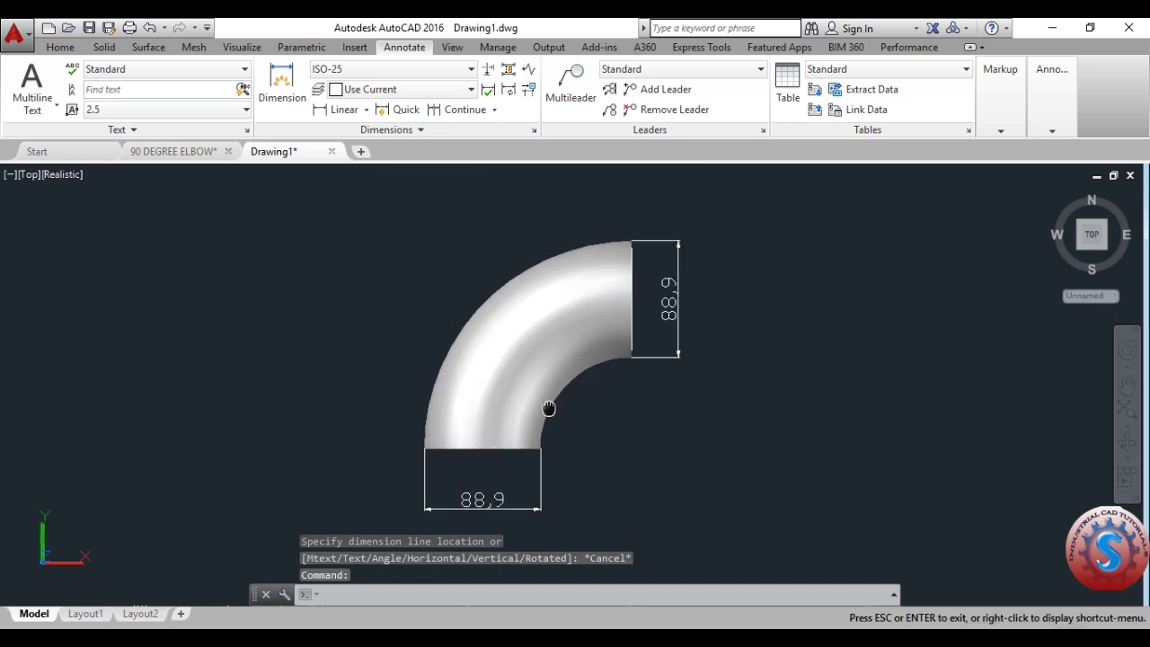
pyautogui.middleClick(549, 409)
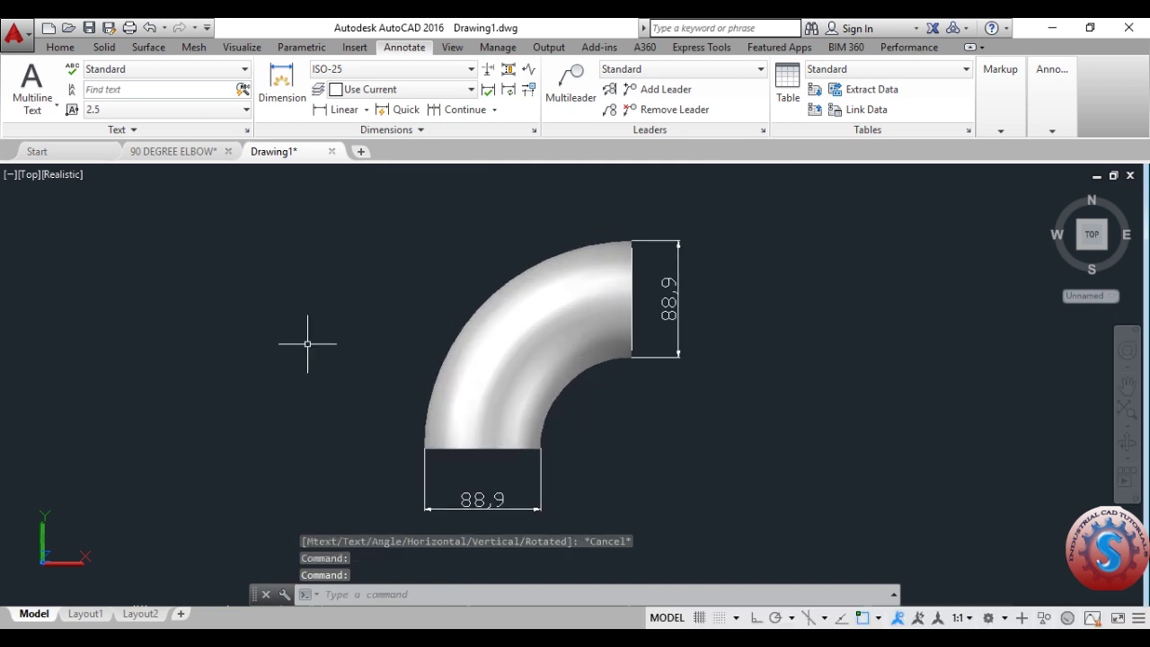
pyautogui.click(173, 151)
# Return to the Drawing1 tab and pan the shaded 3D elbow into view
pyautogui.scroll(-3, 589, 313)
pyautogui.scroll(3, 589, 314)
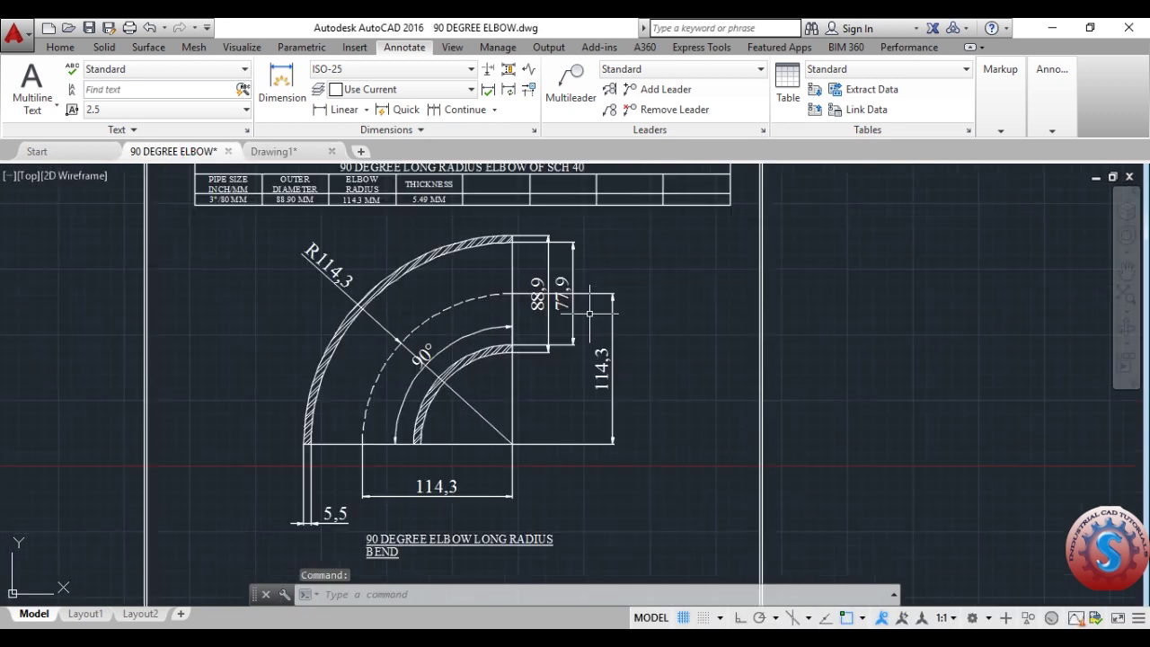
pyautogui.scroll(2, 541, 299)
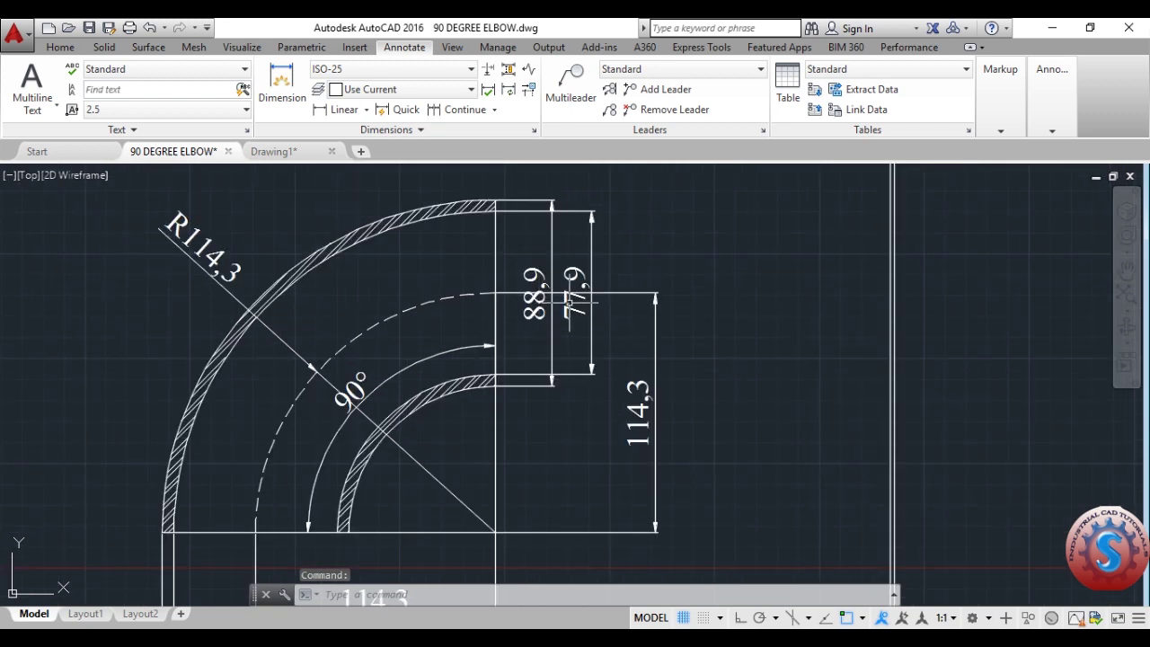
pyautogui.scroll(-4, 552, 310)
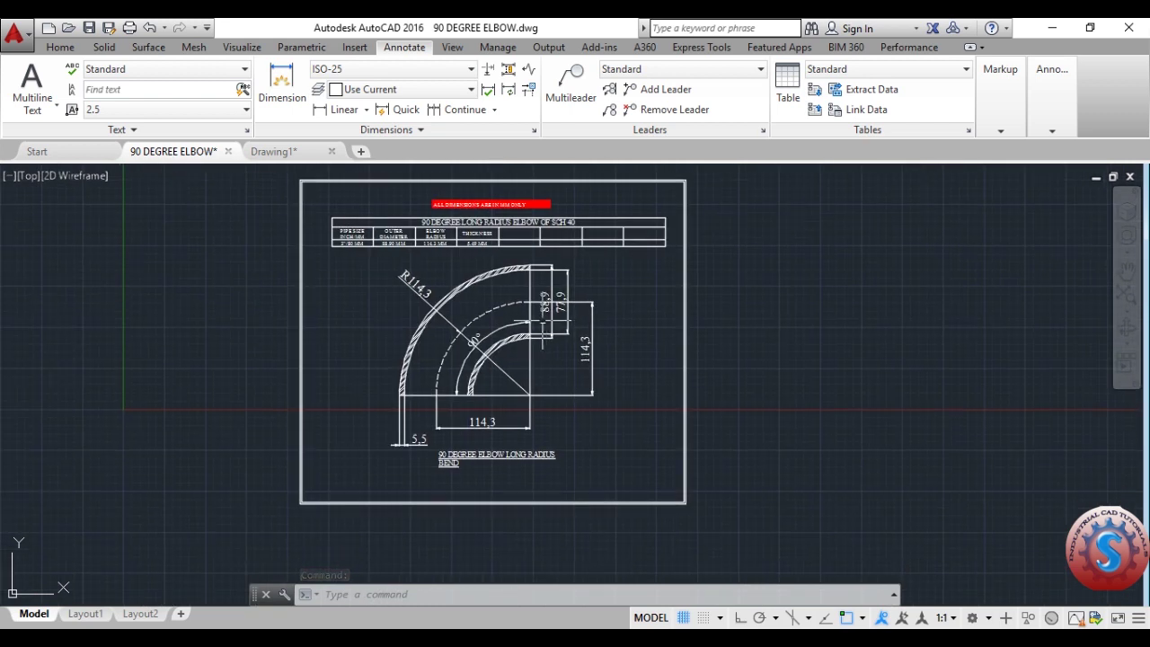
pyautogui.click(285, 152)
pyautogui.scroll(-2, 635, 333)
pyautogui.scroll(3, 629, 321)
pyautogui.moveTo(588, 290)
pyautogui.mouseDown(button='middle')
pyautogui.moveTo(514, 303)
pyautogui.moveTo(527, 321)
pyautogui.mouseUp(button='middle')
pyautogui.scroll(-2, 553, 317)
pyautogui.scroll(2, 553, 317)
pyautogui.scroll(-1, 539, 341)
# Erase the vertical and horizontal 88,9 dimensions from the elbow
pyautogui.click(750, 411)
pyautogui.click(611, 226)
pyautogui.press('Delete')
pyautogui.click(534, 518)
pyautogui.click(331, 459)
pyautogui.press('Delete')
pyautogui.moveTo(629, 365); pyautogui.dragTo(645, 375, button='middle')
# Orbit the elbow to look into its open end
pyautogui.write('3df')
pyautogui.press('Return')
pyautogui.moveTo(645, 375); pyautogui.dragTo(603, 297)
pyautogui.press('Escape')
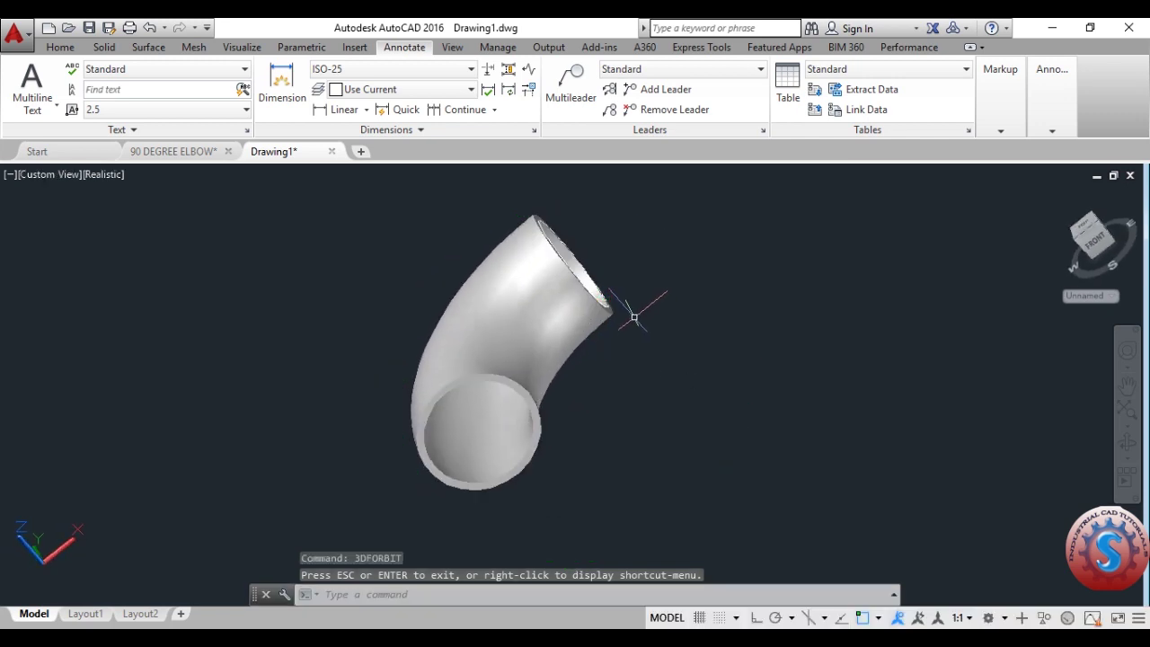
# Save the drawing to the Desktop as 90 DEGREE ELBOW 3D.dwg
pyautogui.hotkey('ctrl', 's')
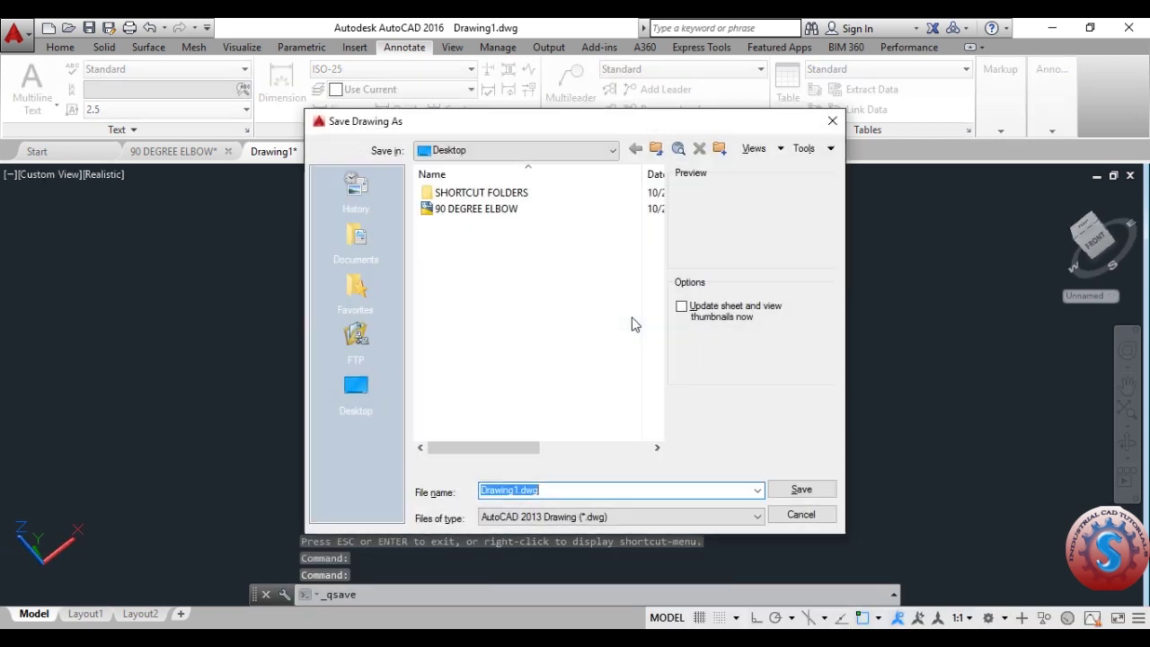
pyautogui.click(370, 382)
pyautogui.press('BackSpace')
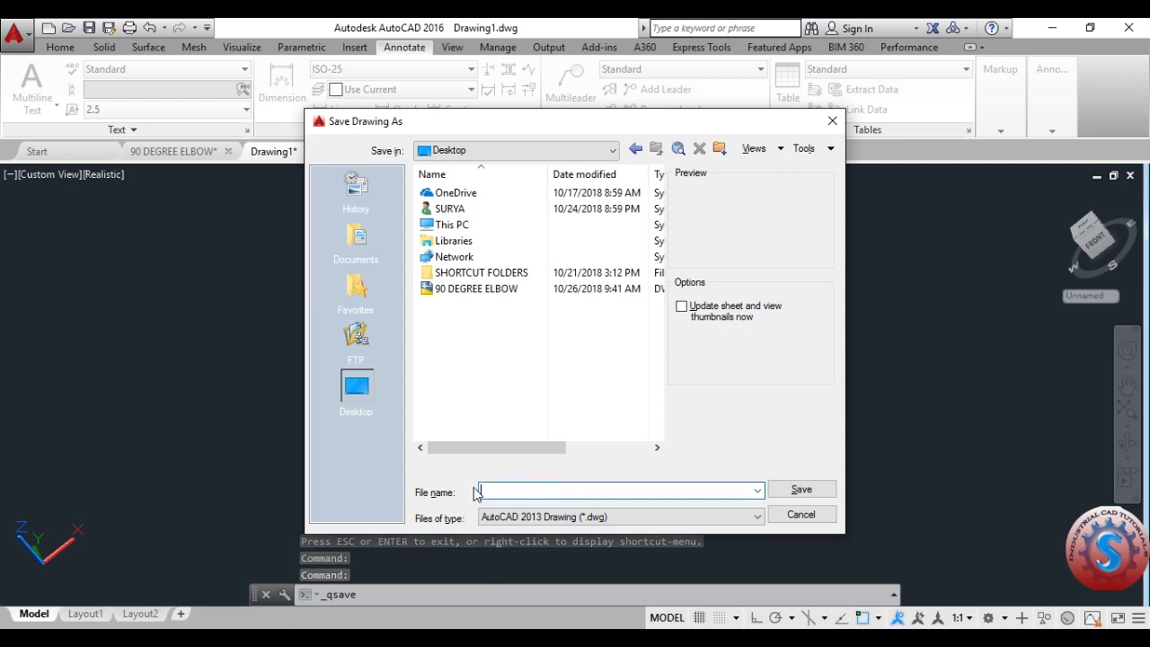
pyautogui.write('90')
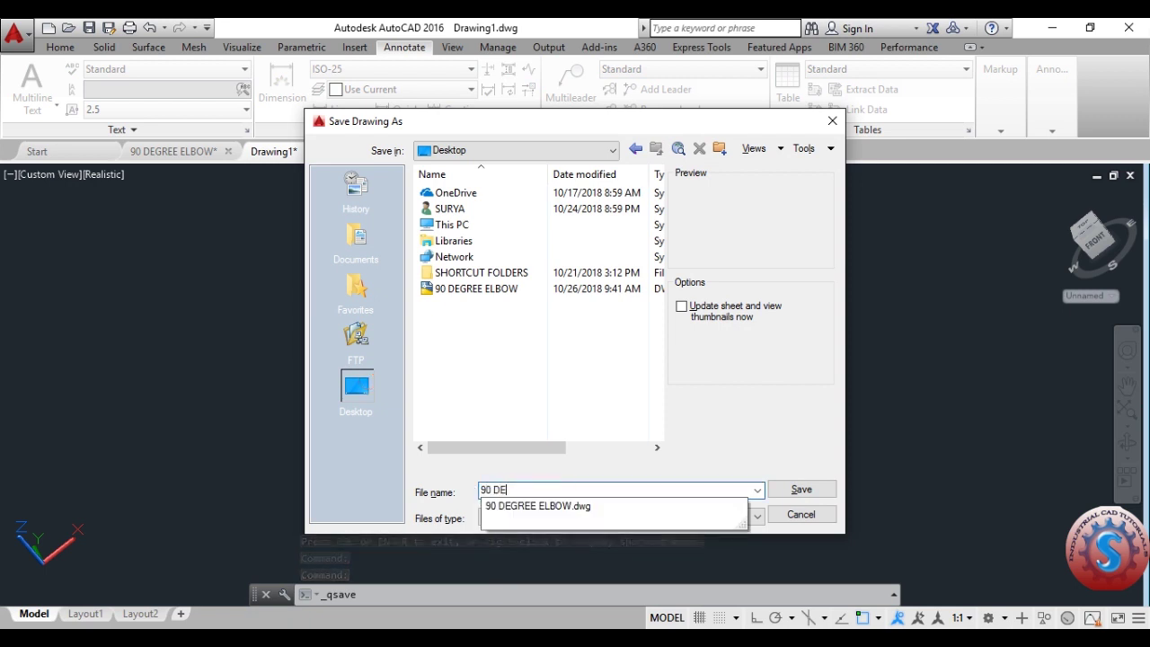
pyautogui.write(' DE')
pyautogui.click(519, 508)
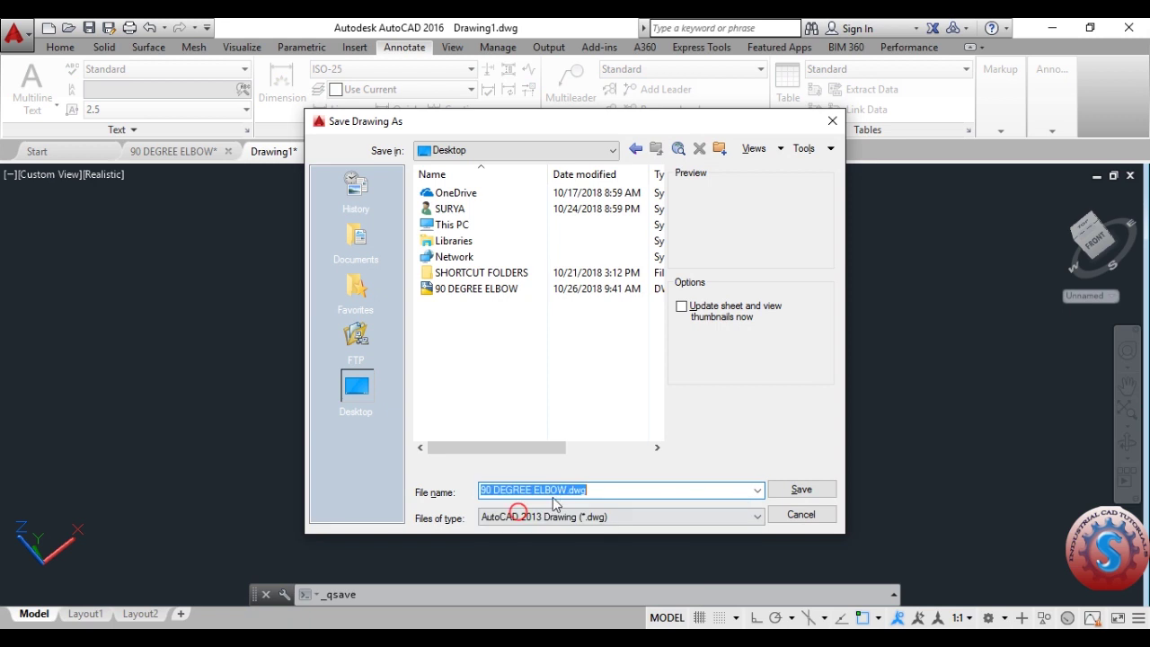
pyautogui.click(565, 490)
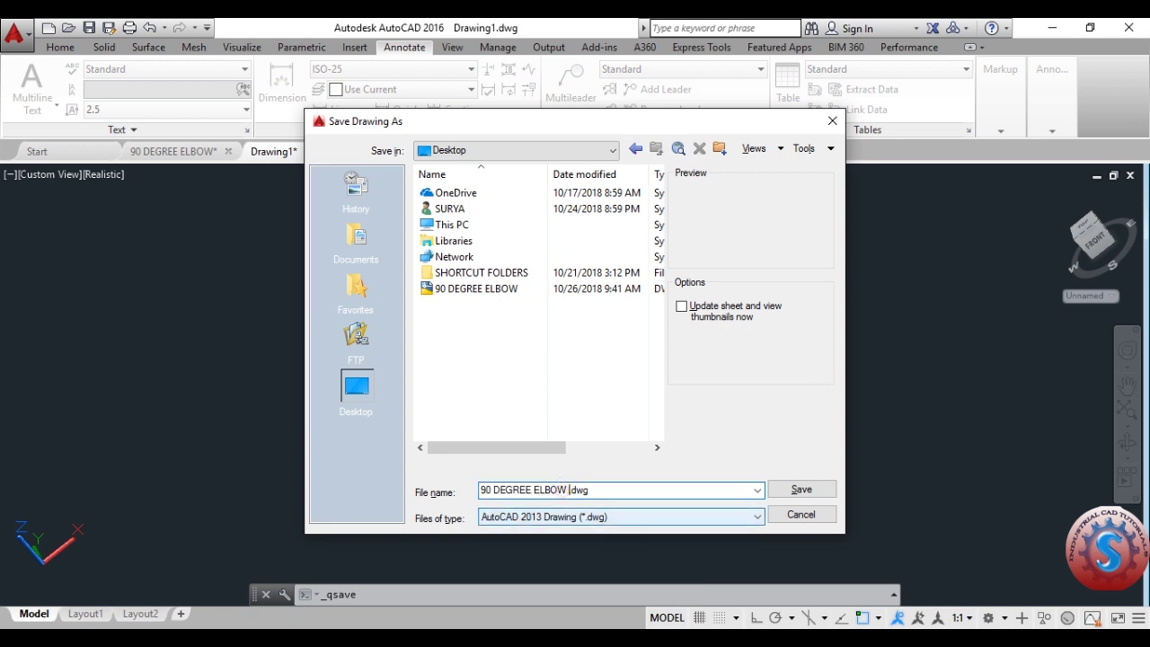
pyautogui.click(800, 489)
pyautogui.scroll(-2, 668, 244)
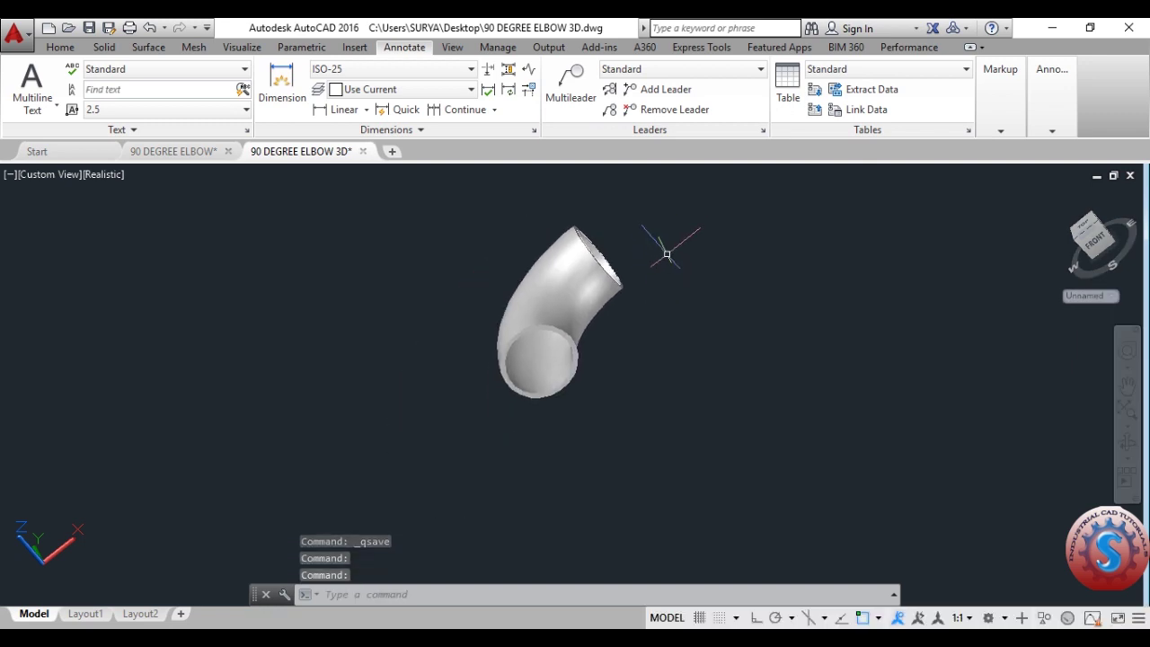
pyautogui.scroll(8, 629, 260)
pyautogui.scroll(-5, 611, 271)
# Orbit to an open end and erase the stray curve on the pipe rim
pyautogui.write('3DF')
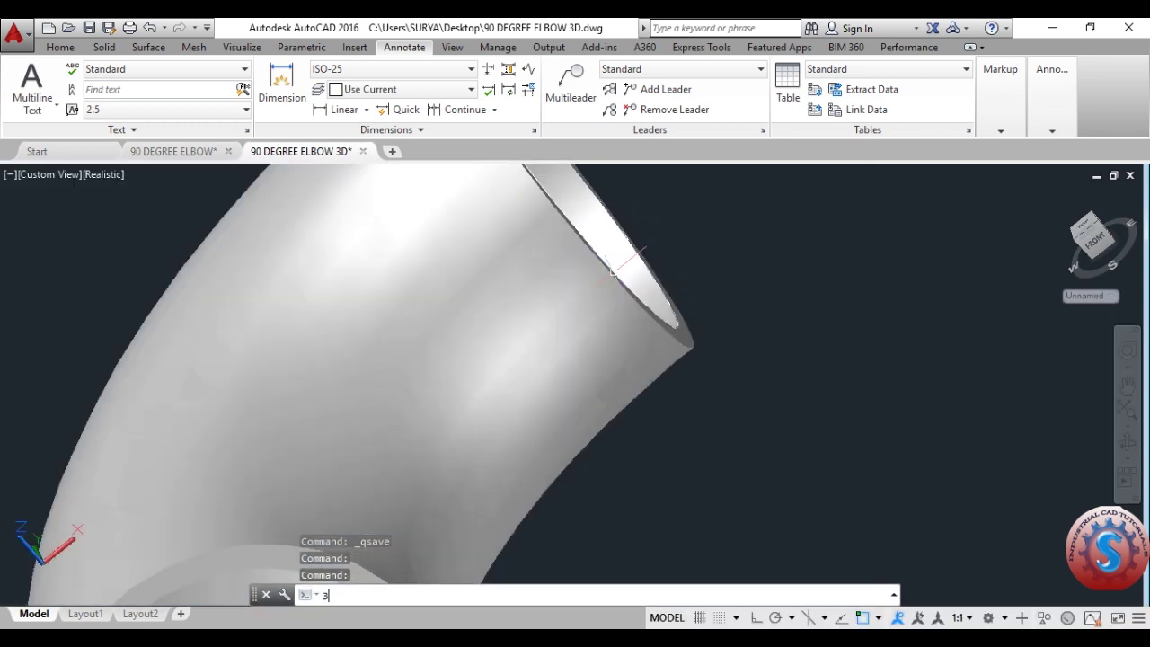
pyautogui.press('Return')
pyautogui.moveTo(609, 270); pyautogui.dragTo(570, 321)
pyautogui.press('Escape')
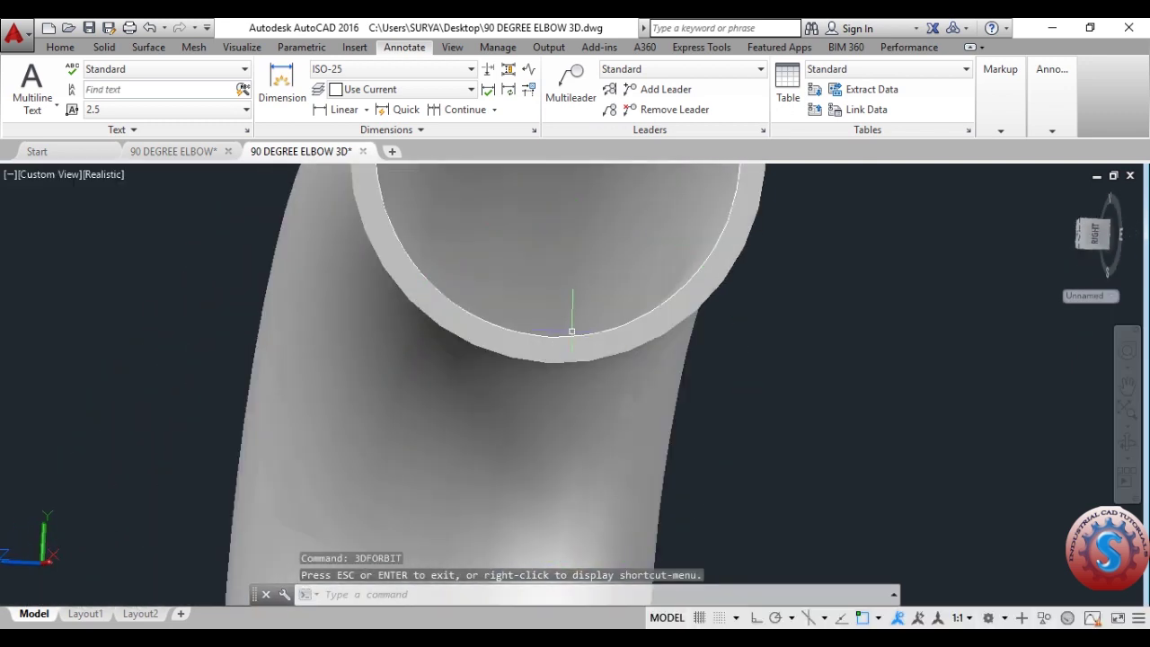
pyautogui.scroll(6, 566, 341)
pyautogui.click(566, 342)
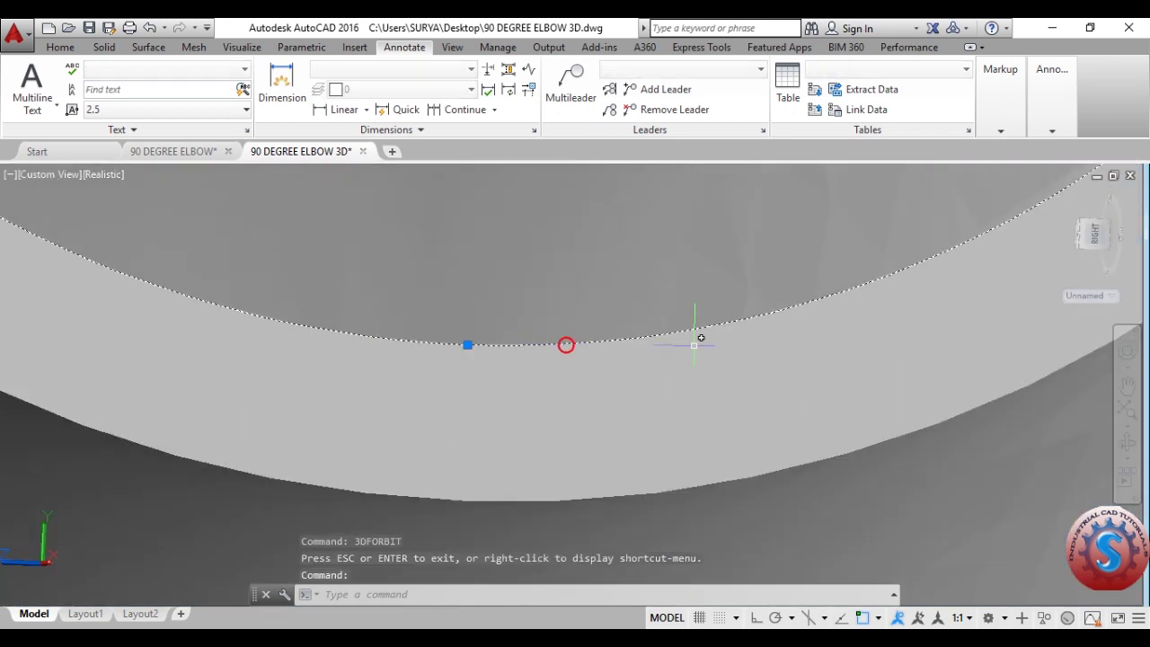
pyautogui.press('Delete')
pyautogui.scroll(-8, 567, 315)
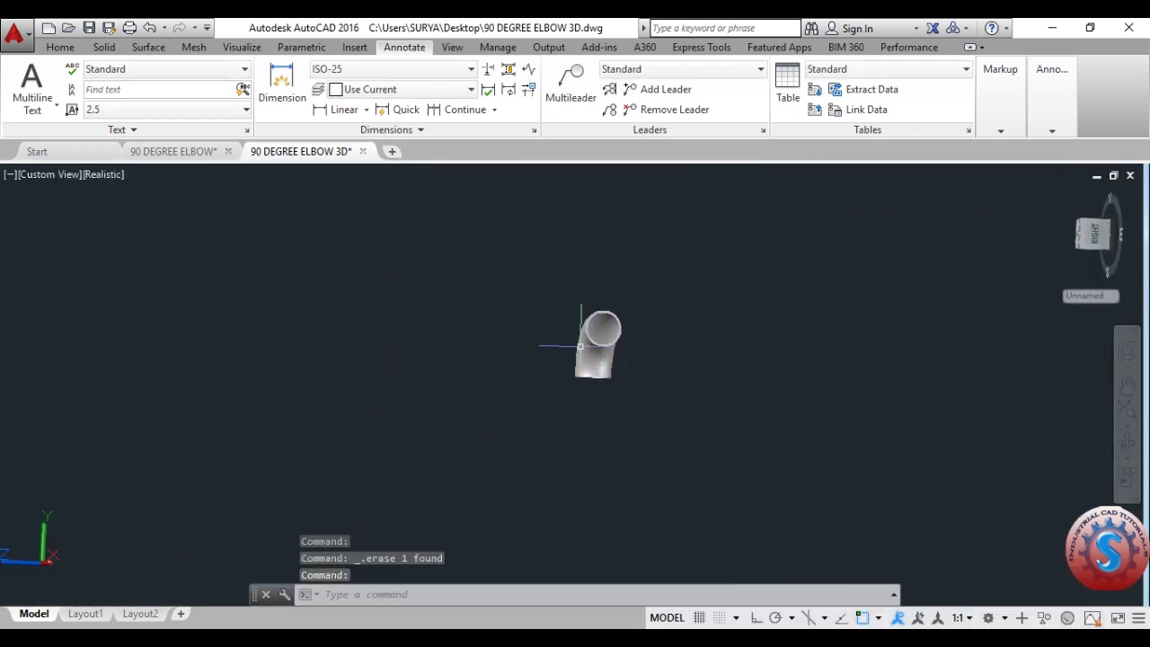
pyautogui.scroll(3, 567, 315)
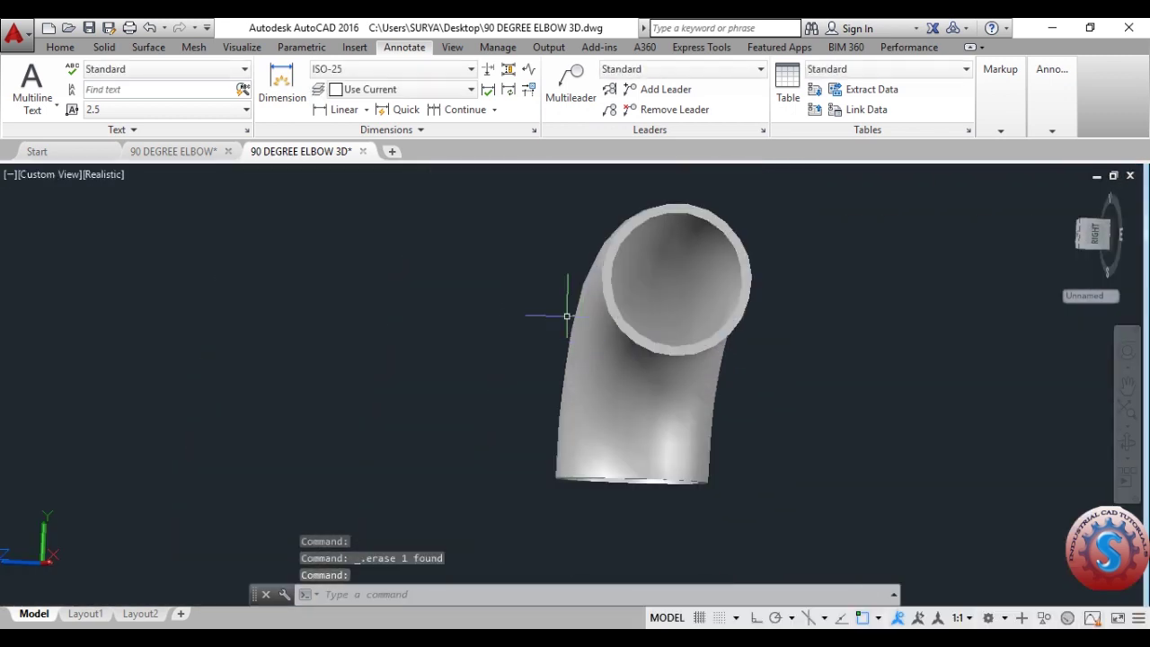
pyautogui.click(240, 47)
# Split the drawing area into four equal viewports
pyautogui.click(194, 47)
pyautogui.click(242, 46)
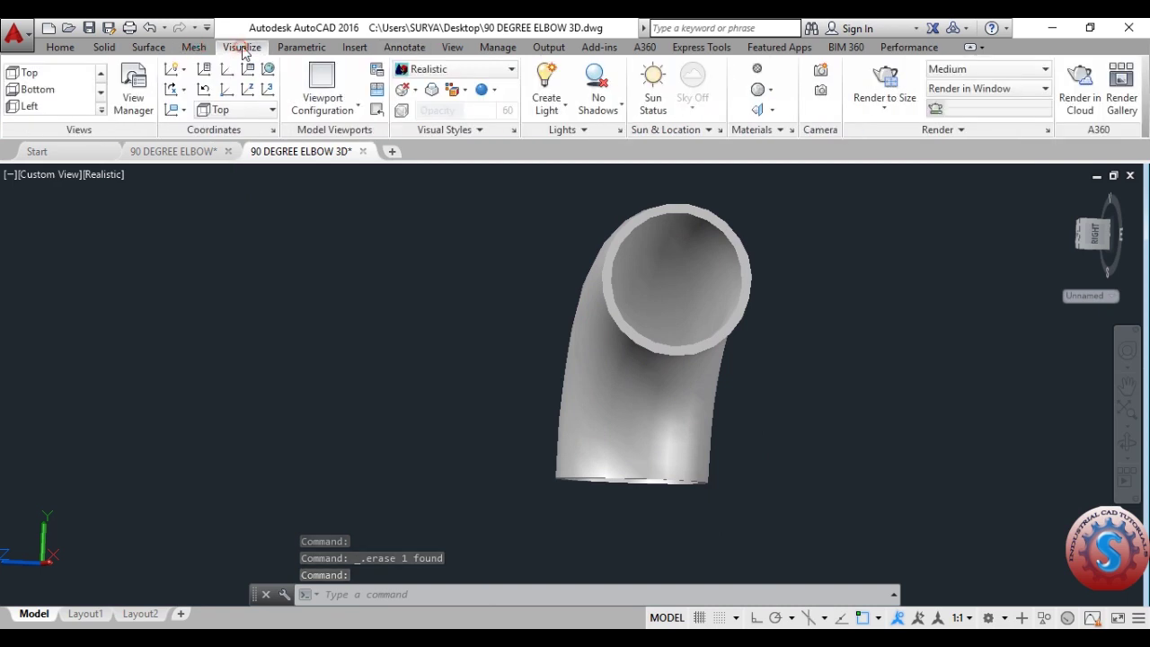
pyautogui.click(335, 113)
pyautogui.click(342, 440)
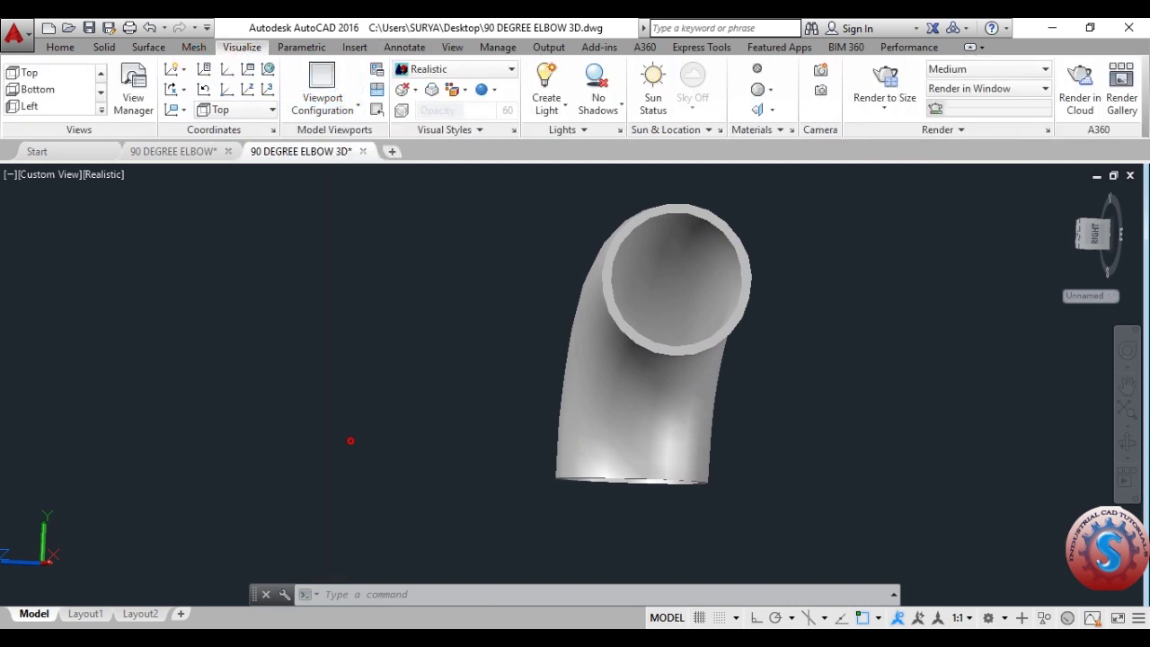
# Orbit the elbow to a three-quarter view in the top-left viewport
pyautogui.click(392, 323)
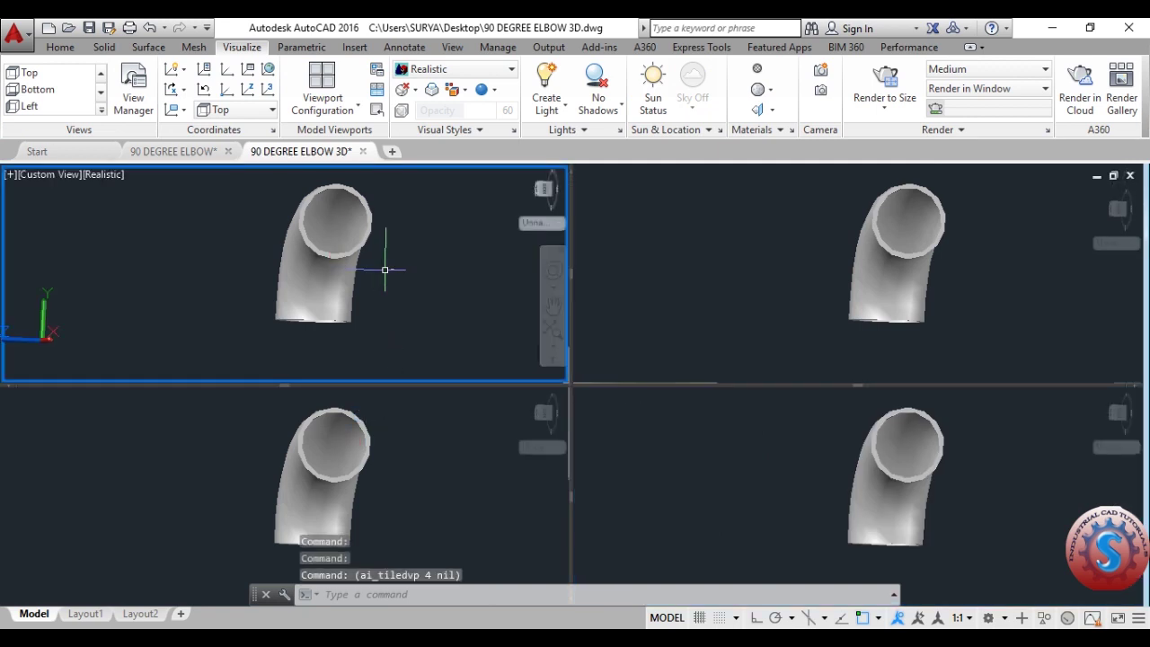
pyautogui.write('3dforbit')
pyautogui.press('Return')
pyautogui.moveTo(372, 257); pyautogui.dragTo(346, 265)
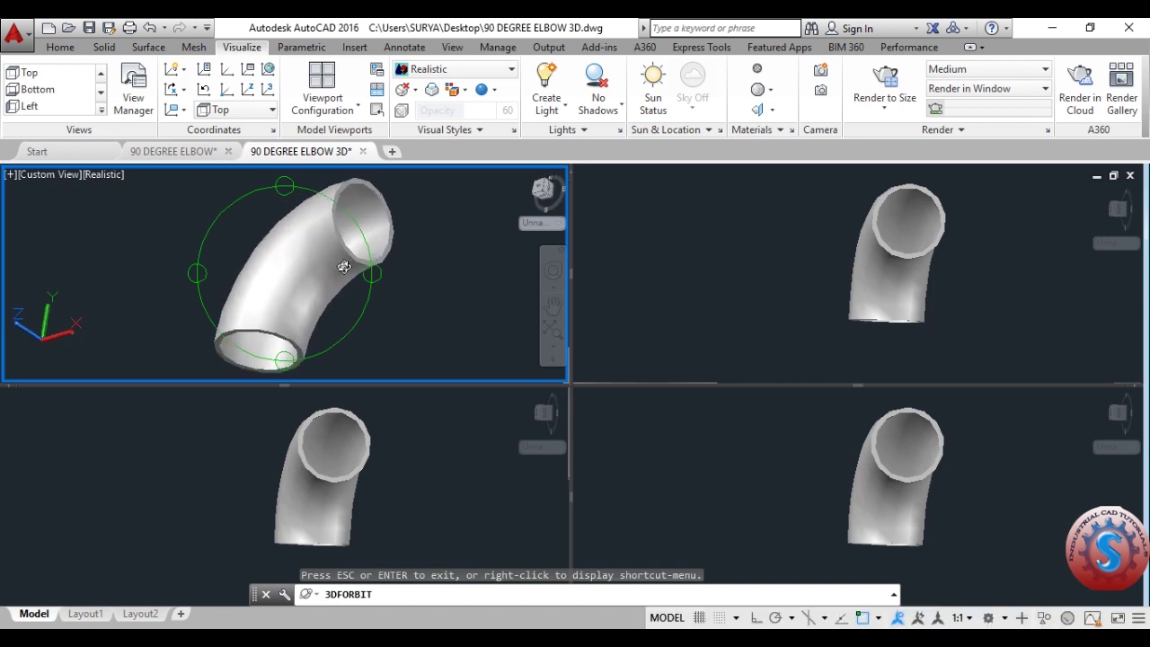
pyautogui.press('Escape')
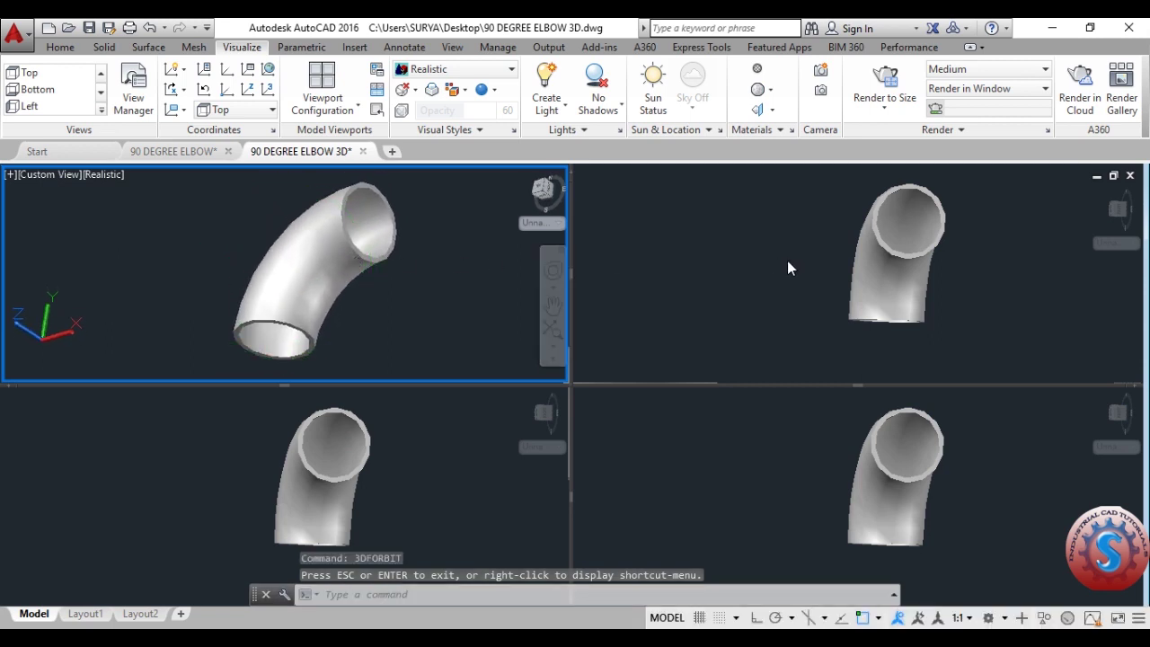
# Set the top-right viewport to the Top view
pyautogui.click(788, 260)
pyautogui.click(659, 219)
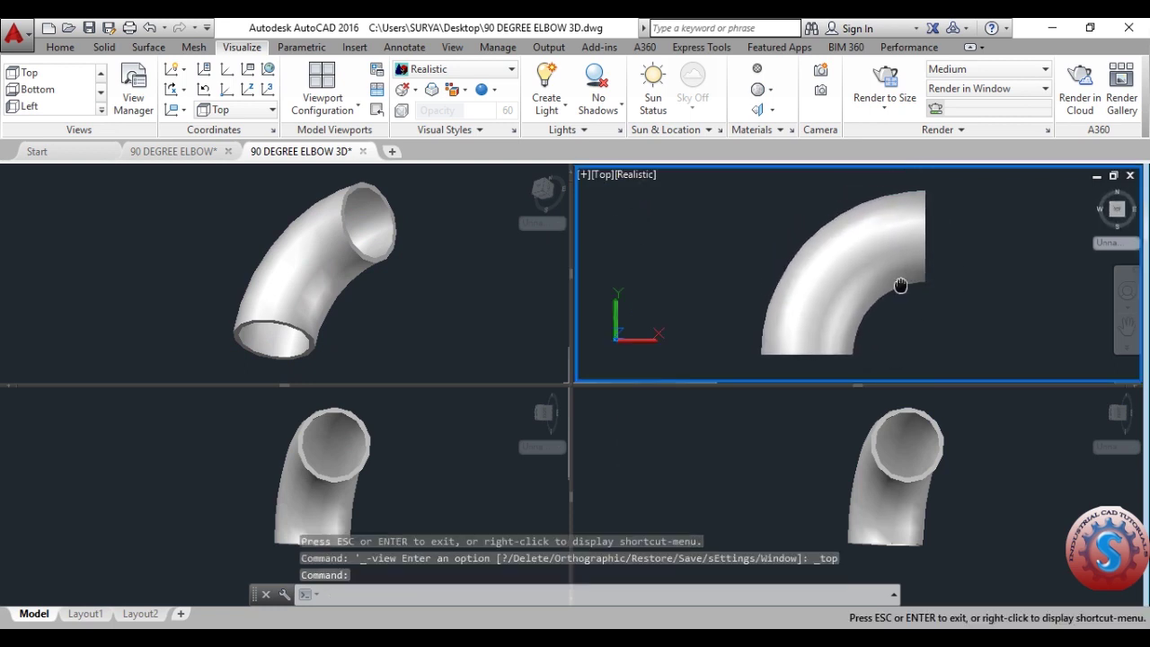
pyautogui.moveTo(904, 213); pyautogui.dragTo(912, 212)
pyautogui.press('Escape')
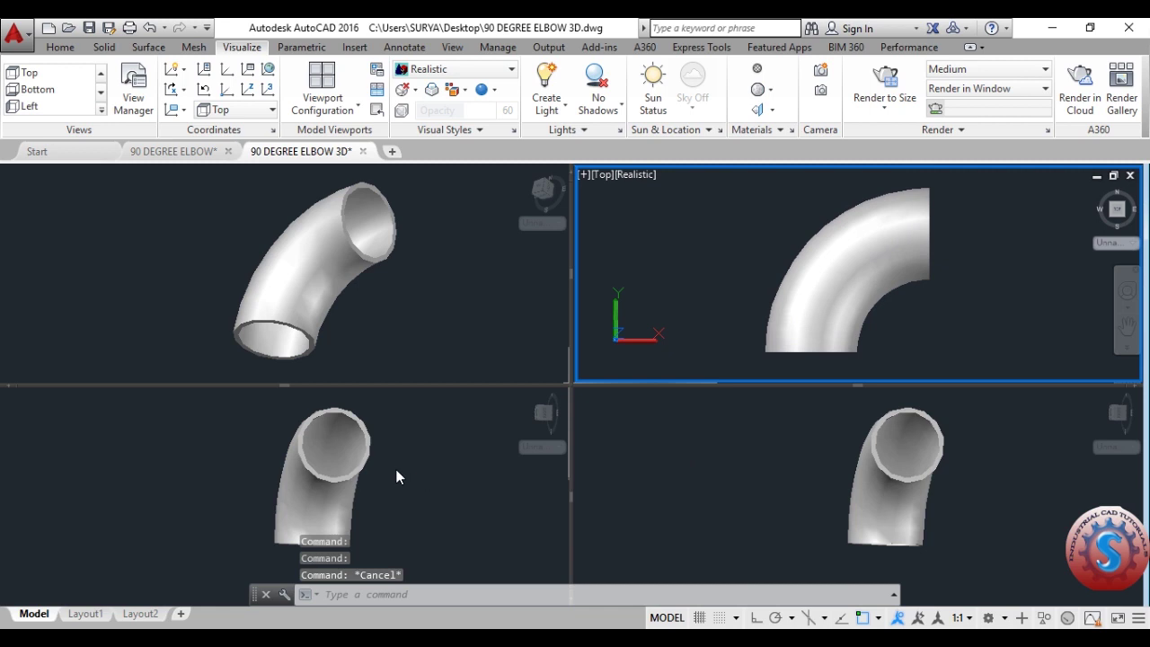
pyautogui.write('3dforbit')
pyautogui.press('Return')
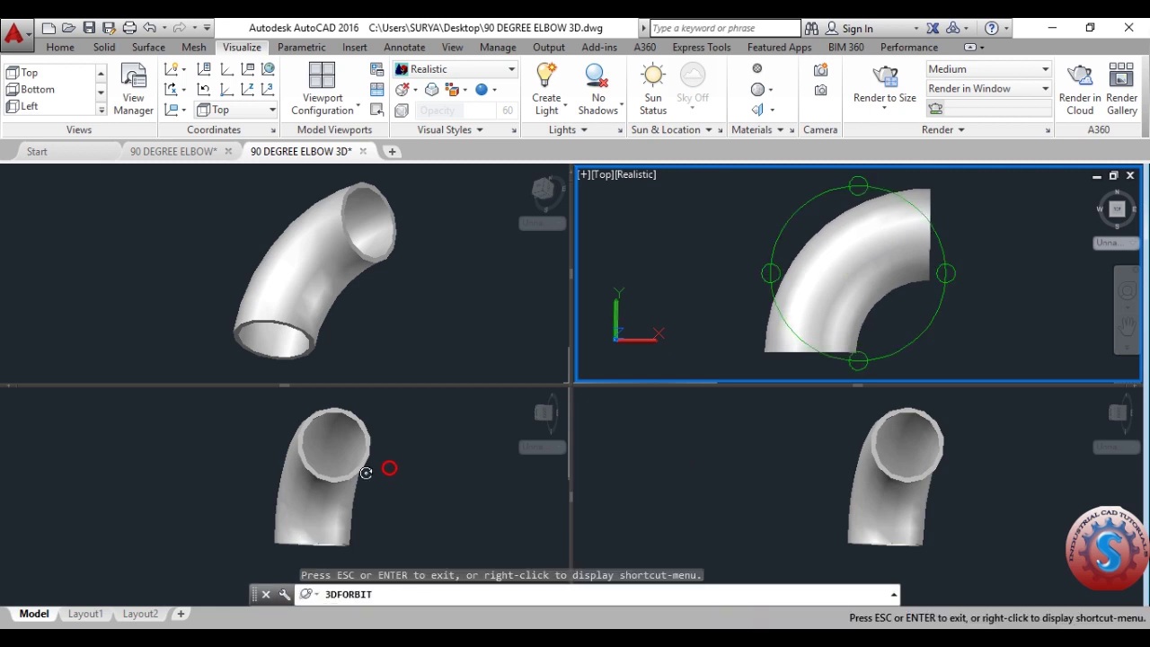
pyautogui.press('Escape')
# Show the elbow in SW Isometric in the lower-left viewport
pyautogui.click(431, 428)
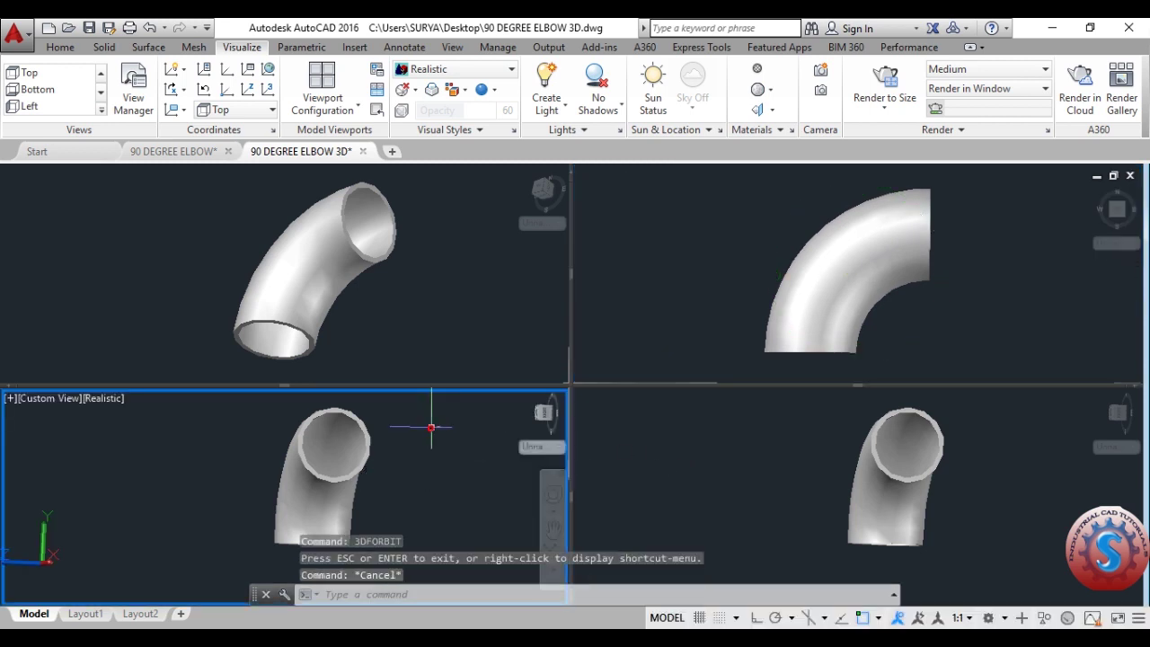
pyautogui.click(36, 398)
pyautogui.click(90, 270)
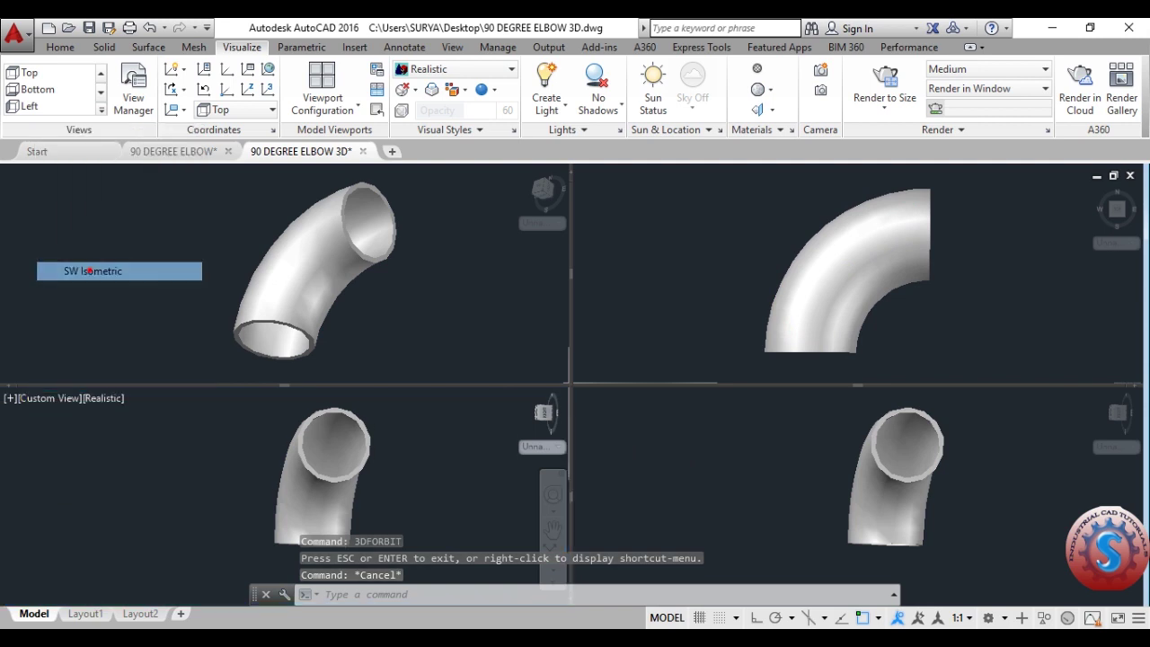
pyautogui.moveTo(333, 493)
pyautogui.keyDown('shift'); pyautogui.mouseDown(button='middle')
pyautogui.moveTo(311, 514)
pyautogui.moveTo(330, 515)
pyautogui.mouseUp(button='middle'); pyautogui.keyUp('shift')
# Set the lower-right viewport to the Right view and pan the pipe left
pyautogui.click(877, 500)
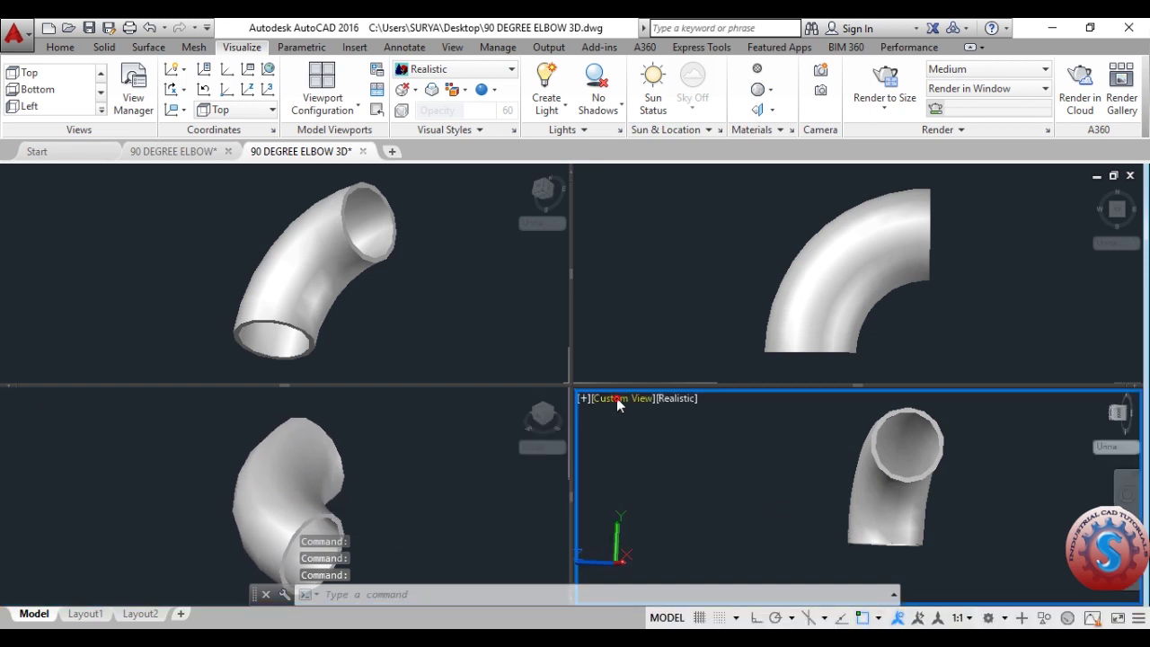
pyautogui.click(617, 397)
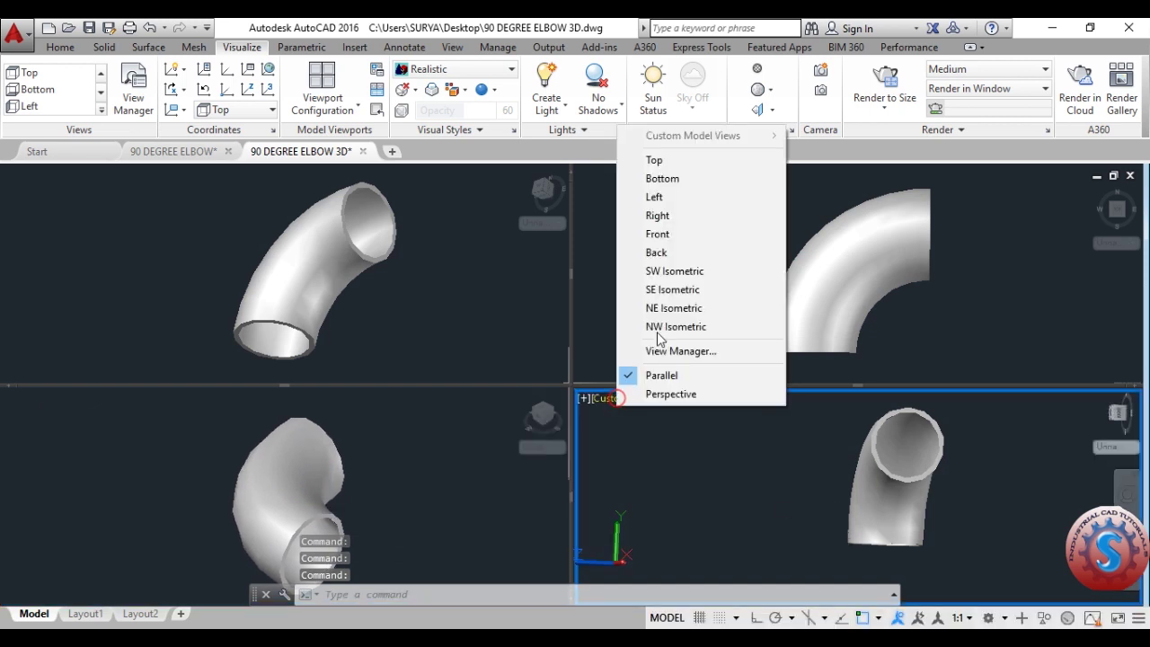
pyautogui.click(666, 216)
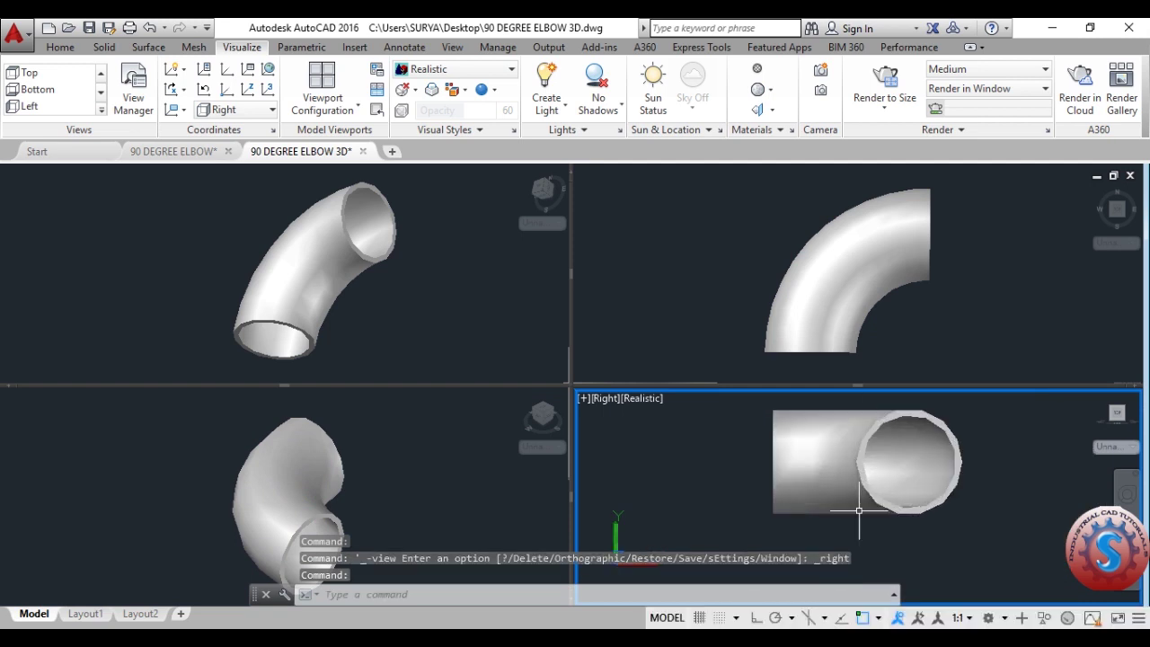
pyautogui.scroll(2, 865, 501)
pyautogui.scroll(-3, 865, 501)
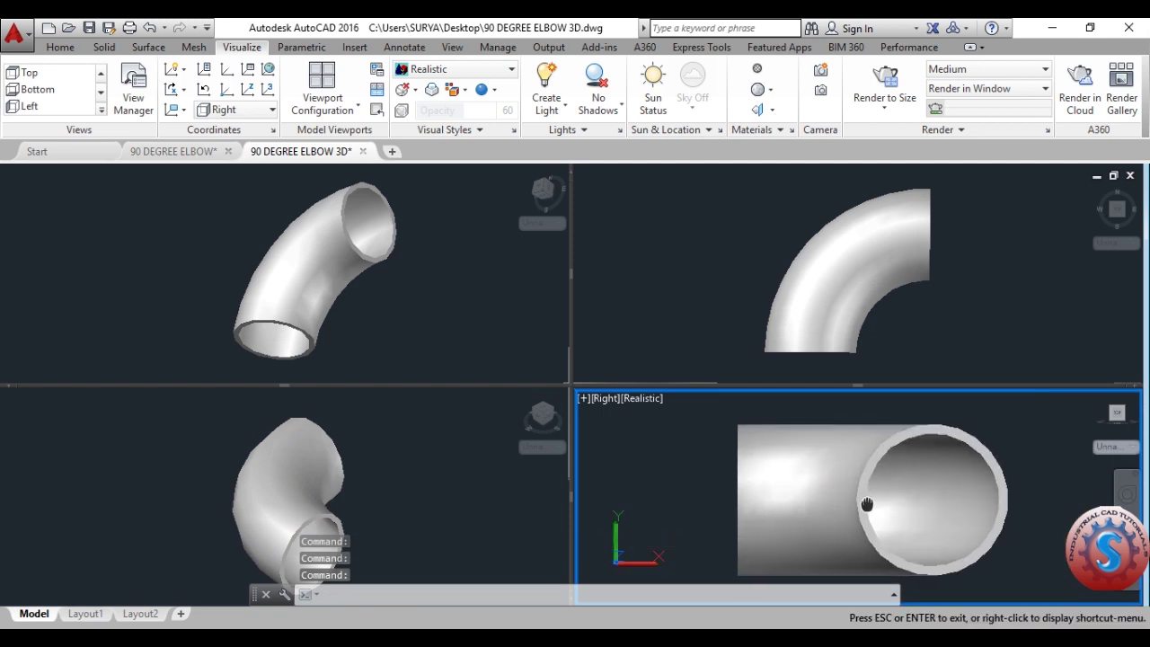
pyautogui.scroll(1, 865, 500)
pyautogui.moveTo(865, 501); pyautogui.dragTo(850, 503, button='middle')
# Change the lower-right viewport to NW Isometric and pan the elbow up
pyautogui.click(627, 400)
pyautogui.click(649, 326)
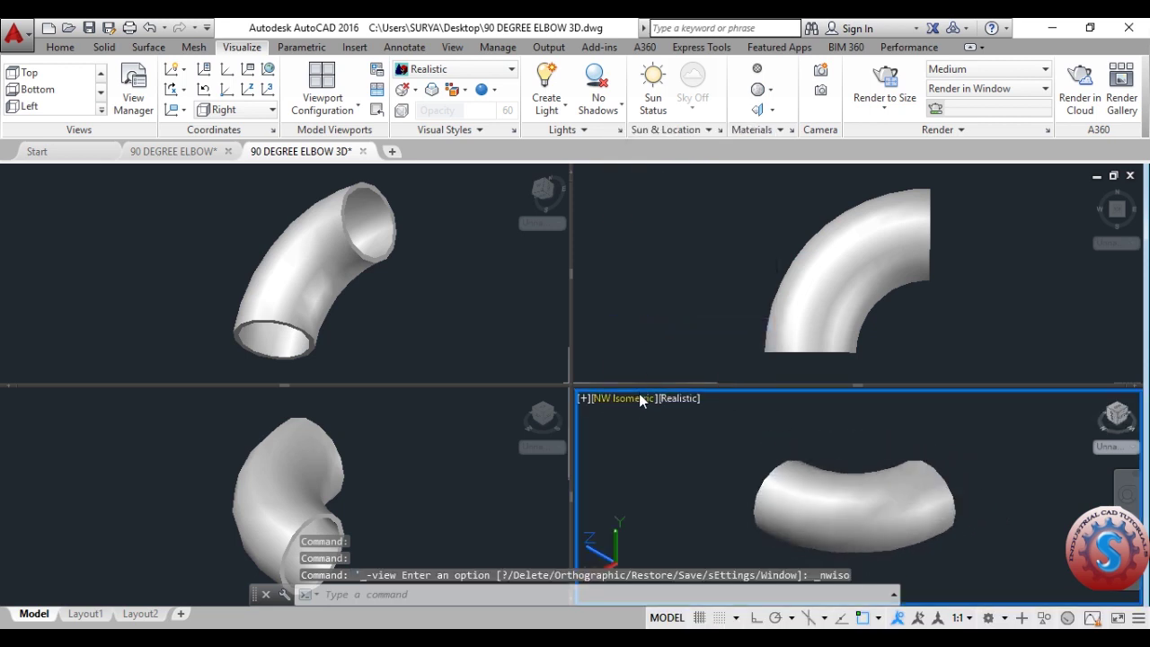
pyautogui.scroll(2, 835, 539)
pyautogui.moveTo(835, 539); pyautogui.dragTo(830, 524, button='middle')
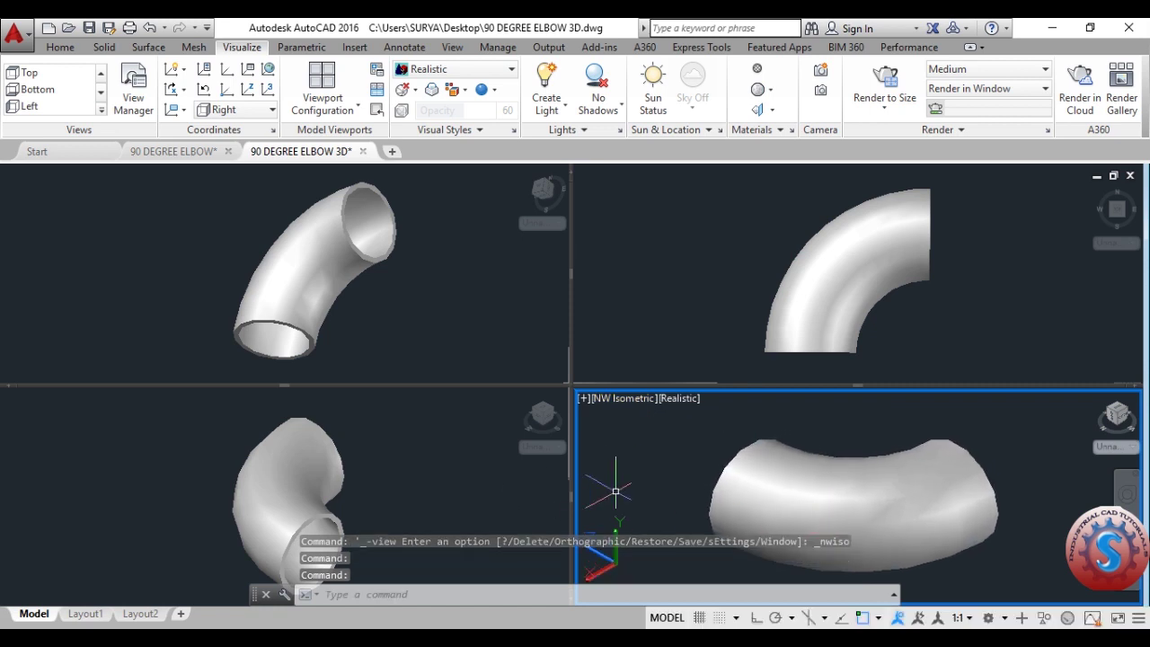